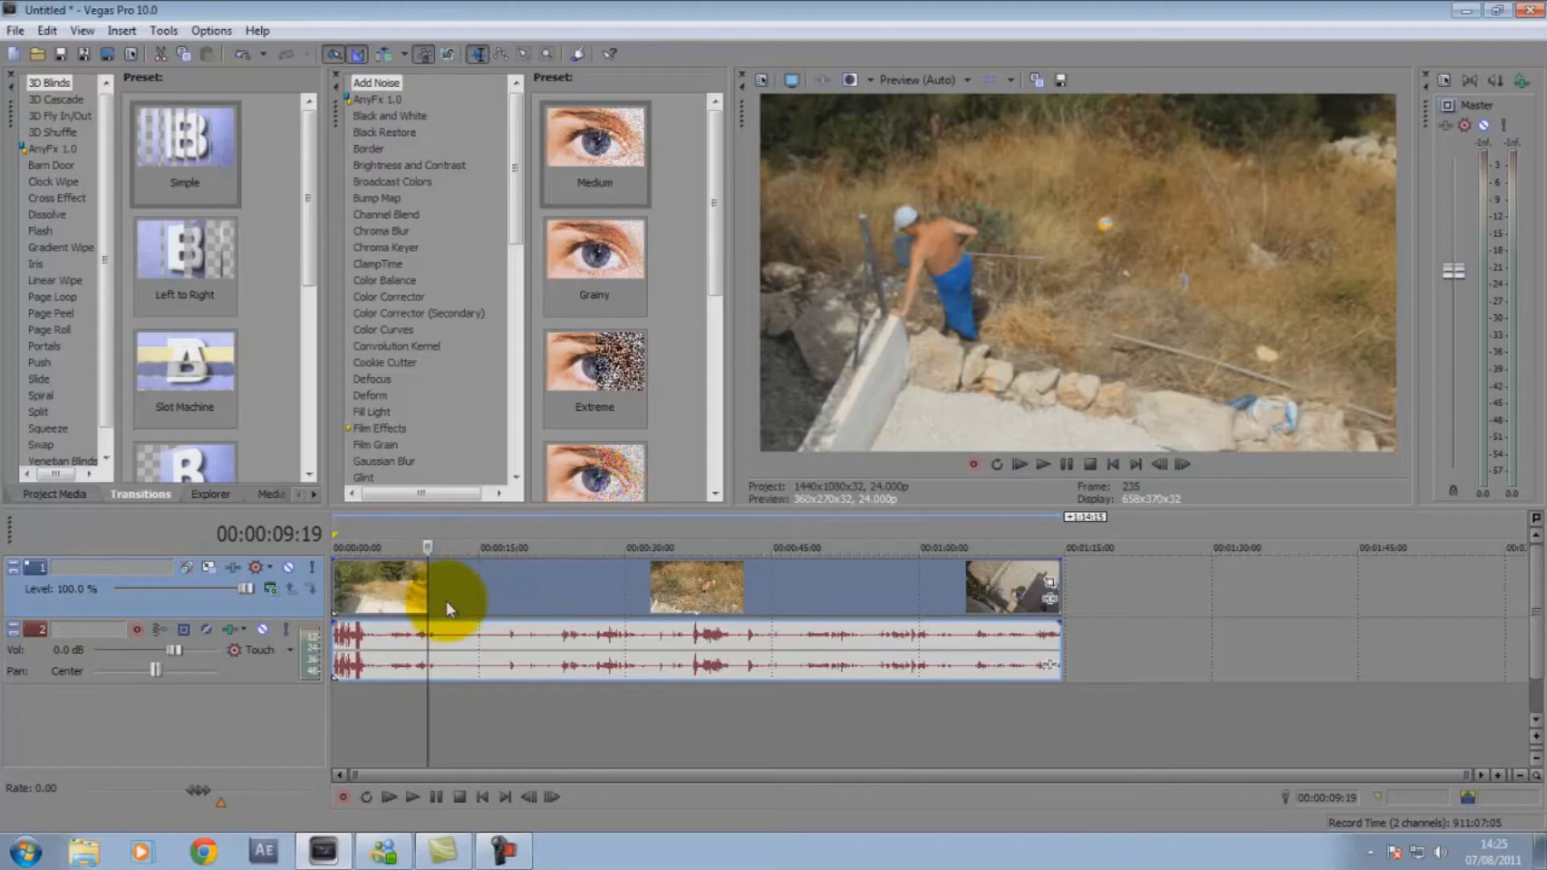
click(352, 591)
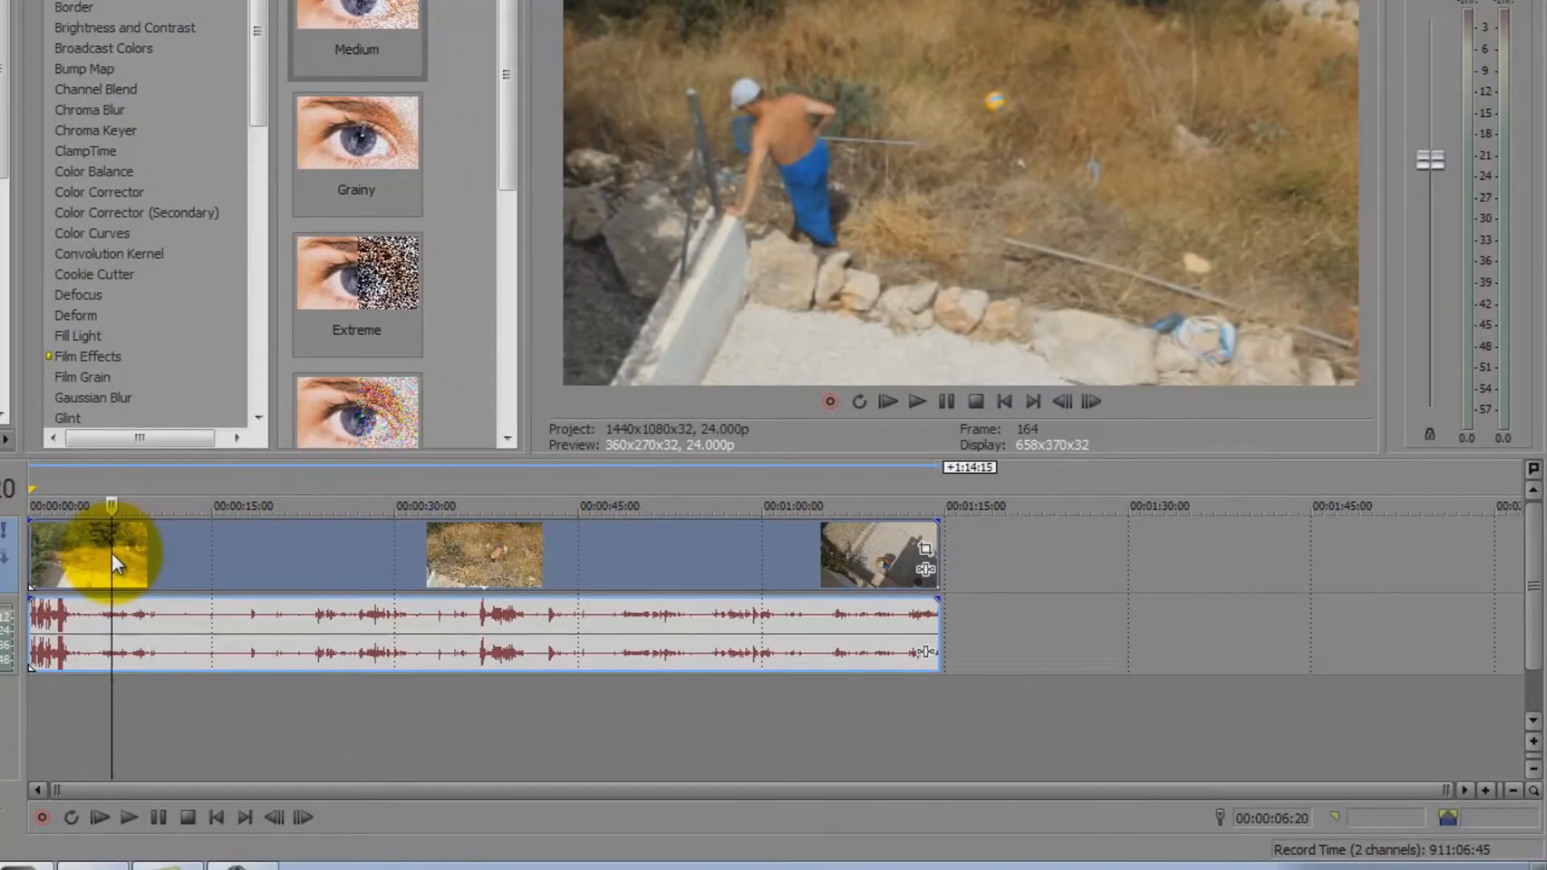
click(176, 560)
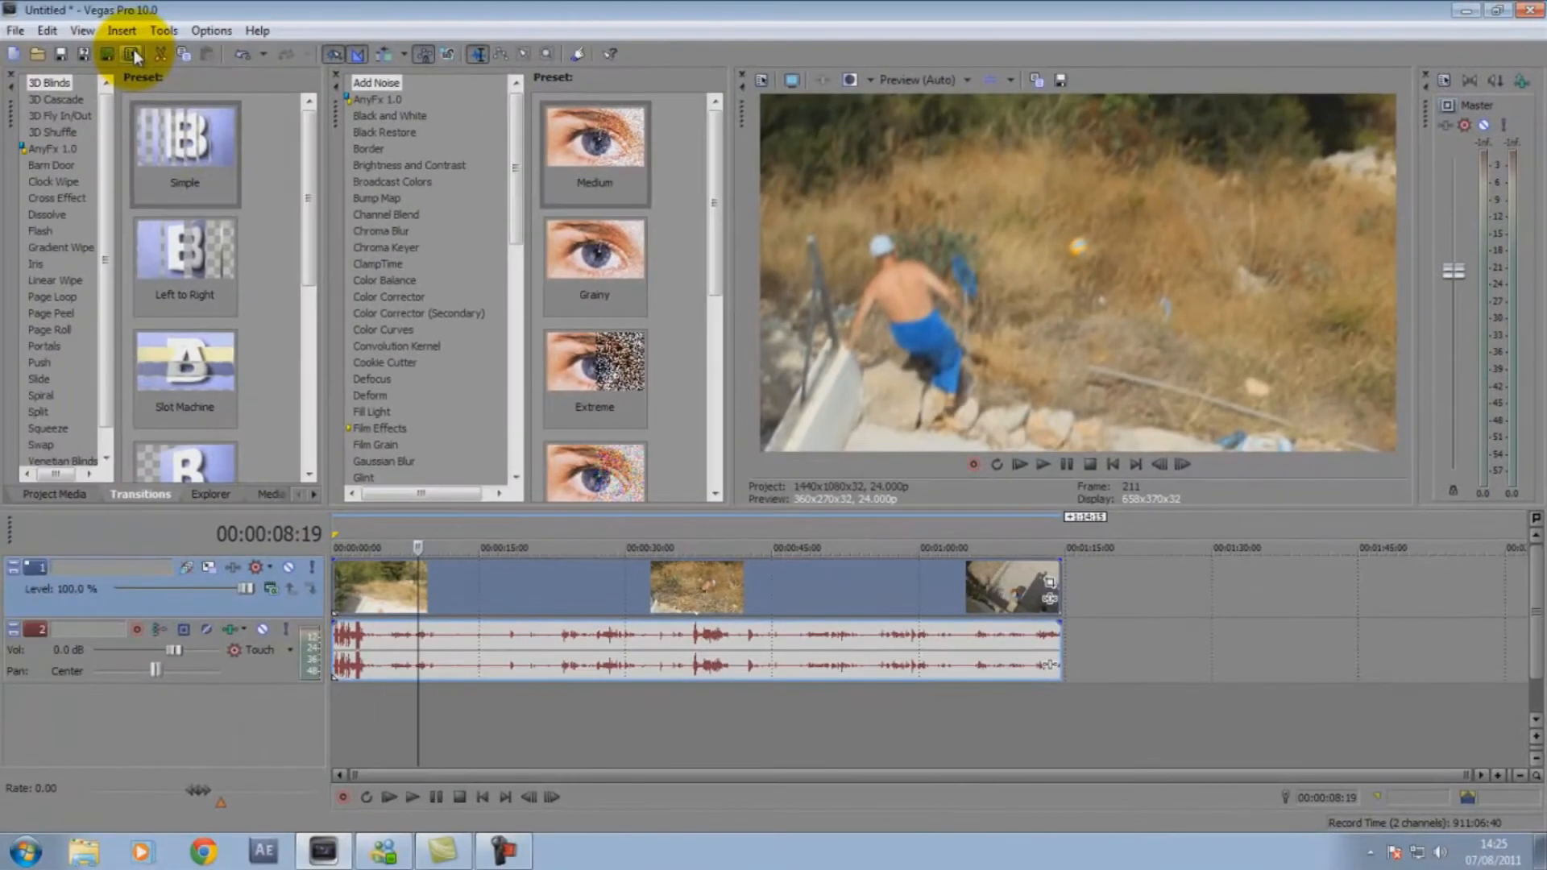
Set the project properties to the HDV 1080-24p template with a frame rate of 24.000 (Film).
click(133, 55)
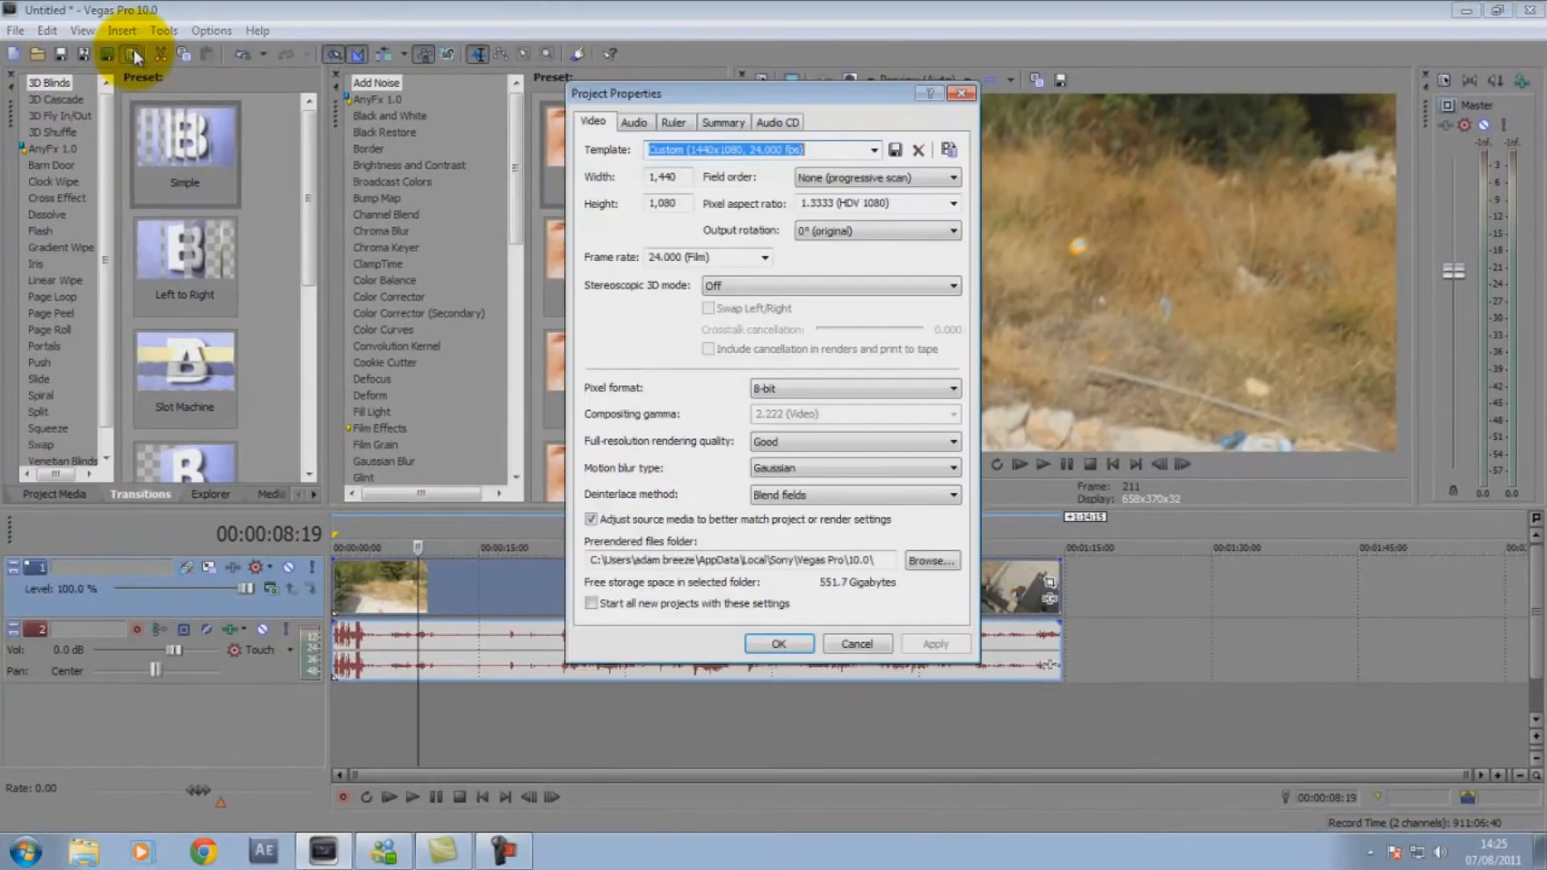
click(875, 151)
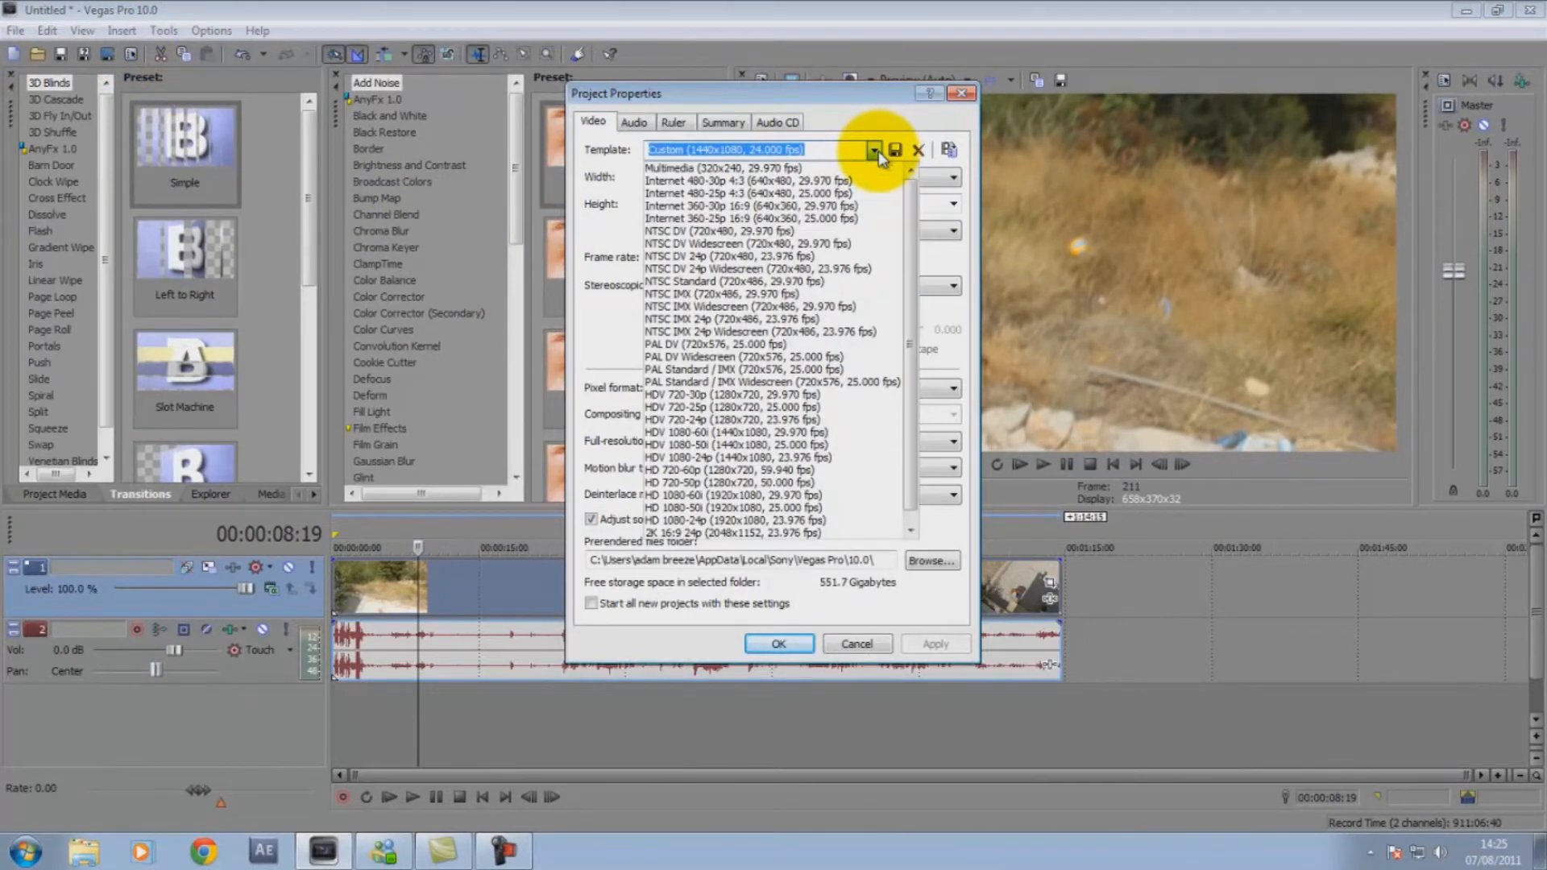
click(711, 458)
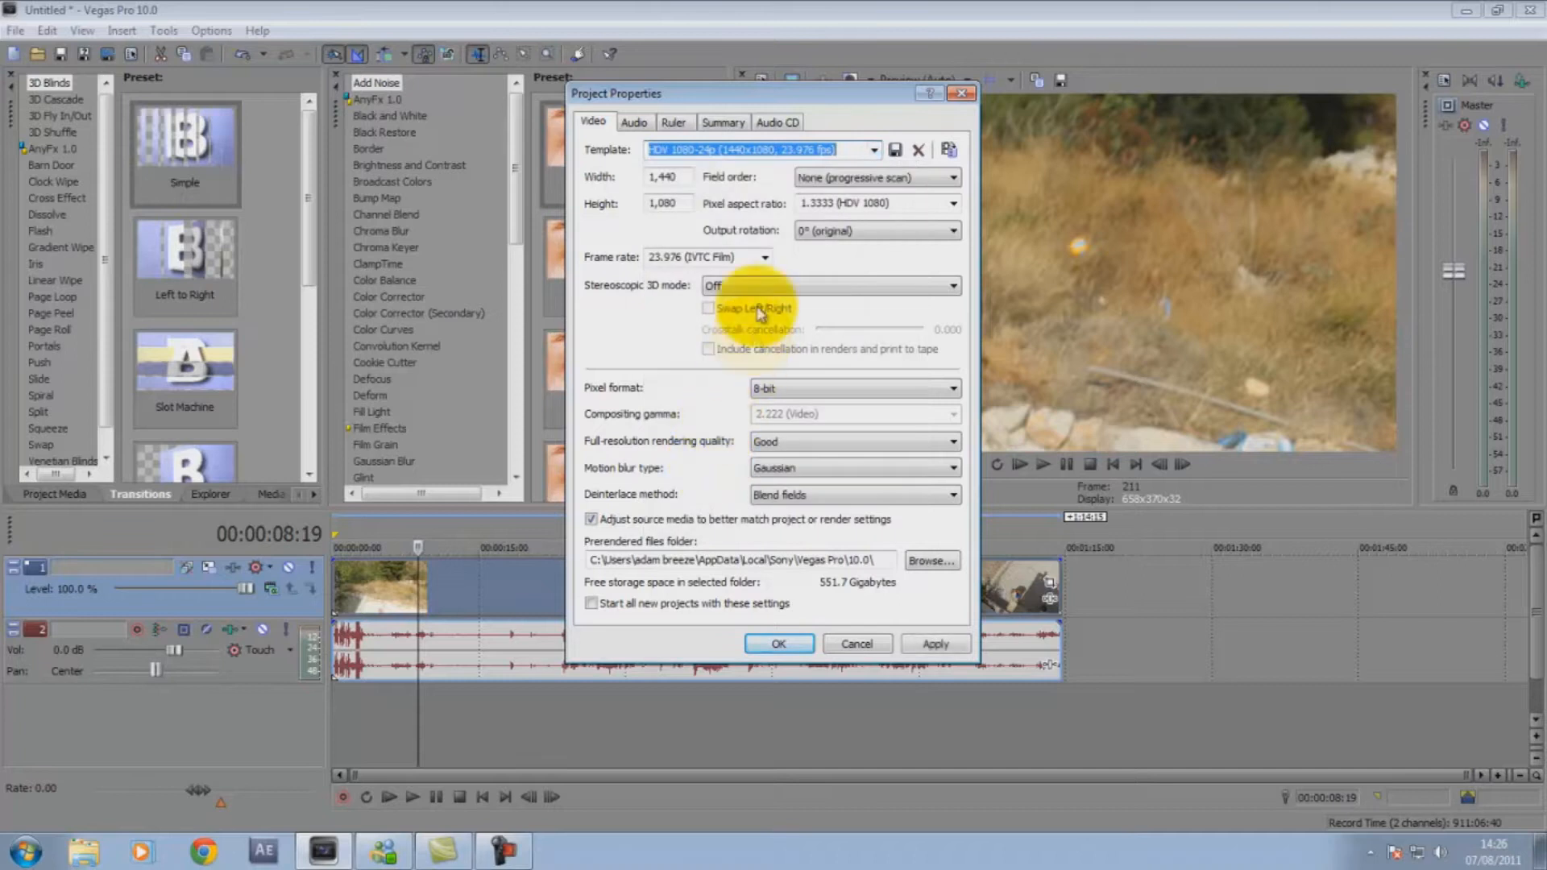
click(763, 257)
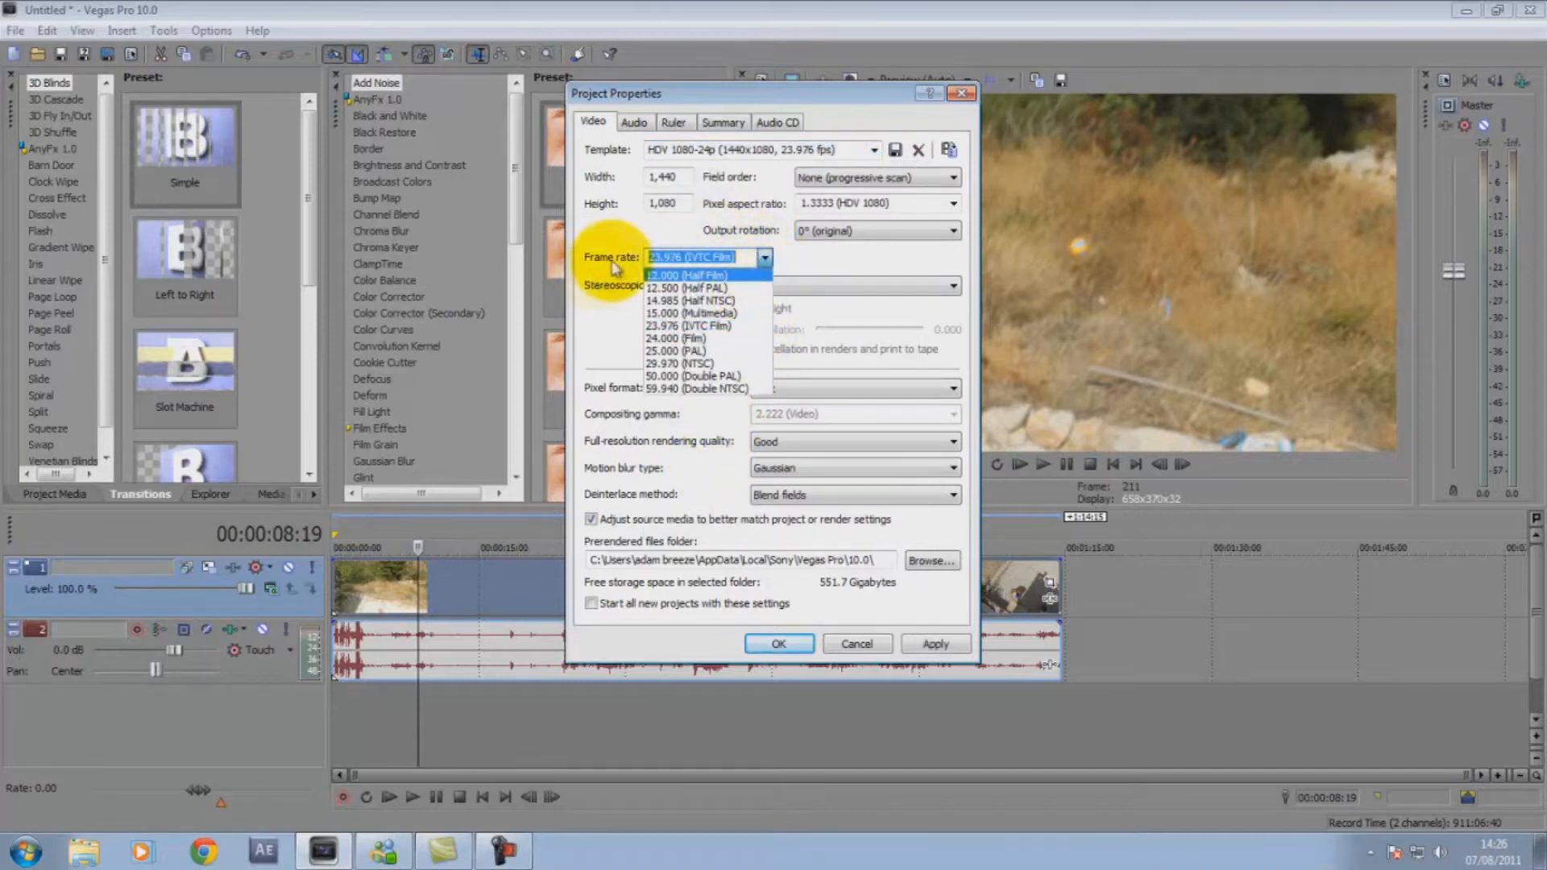
click(713, 339)
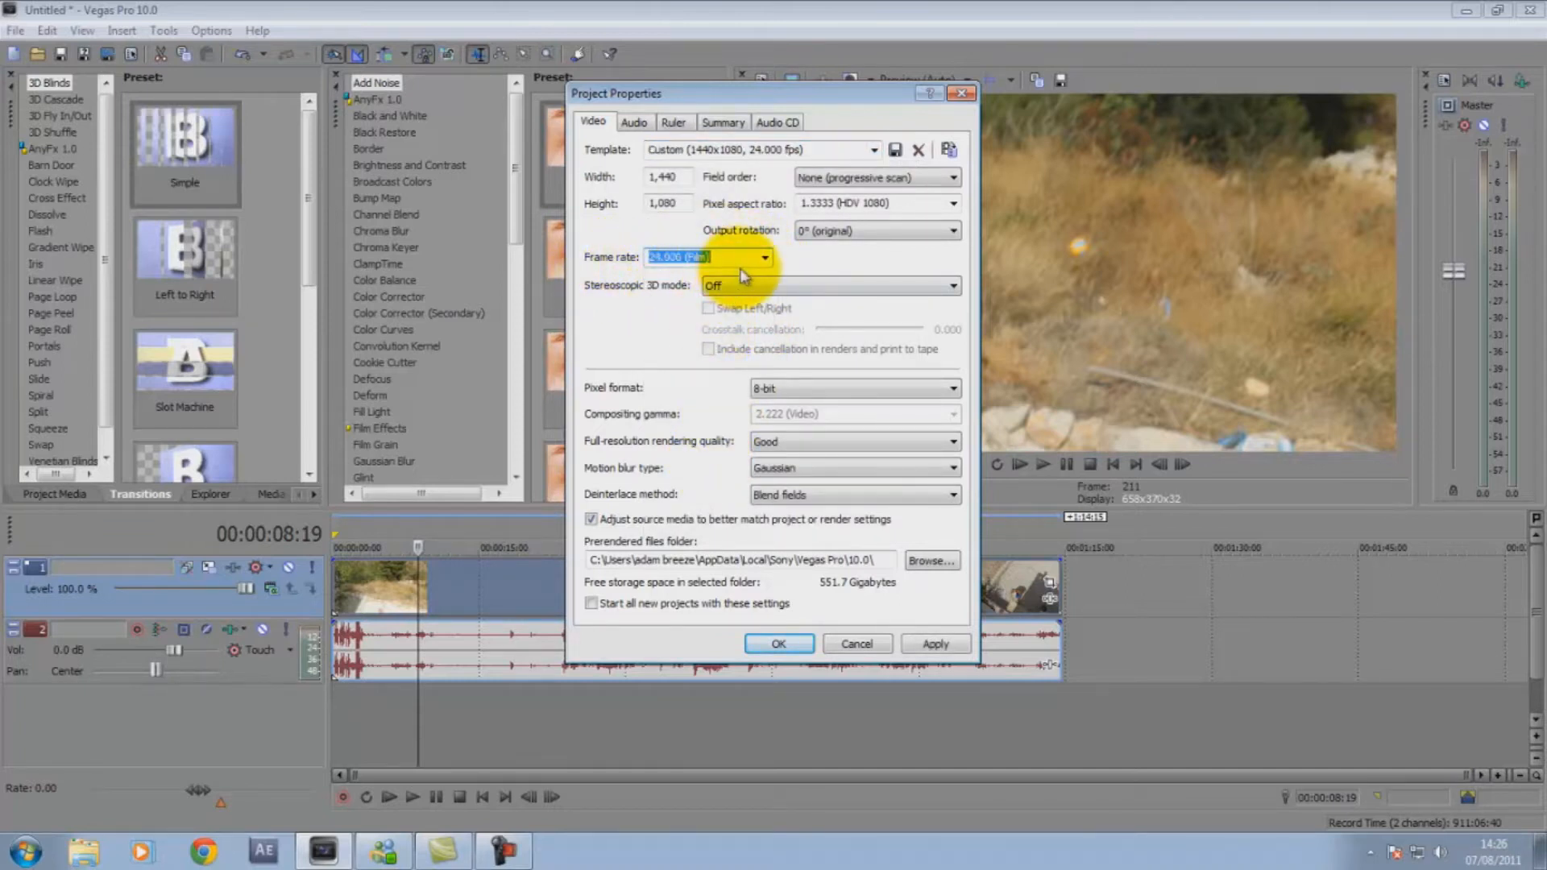
click(769, 642)
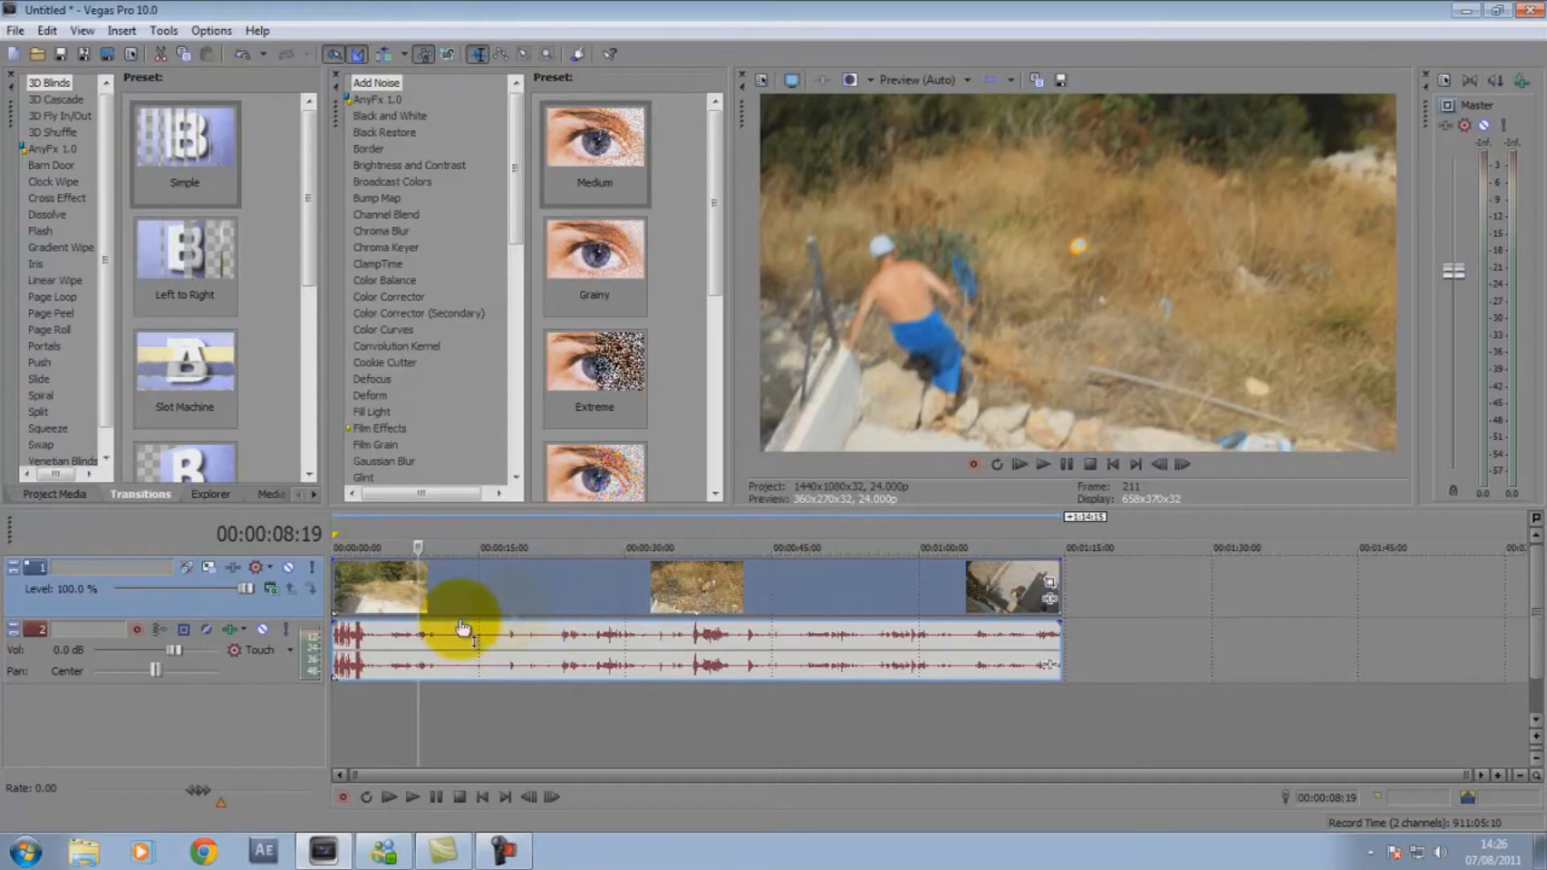
Search the computer for "predat", open the predator effect folder in Windows Explorer, and resize and reposition its window beside the timeline.
click(26, 851)
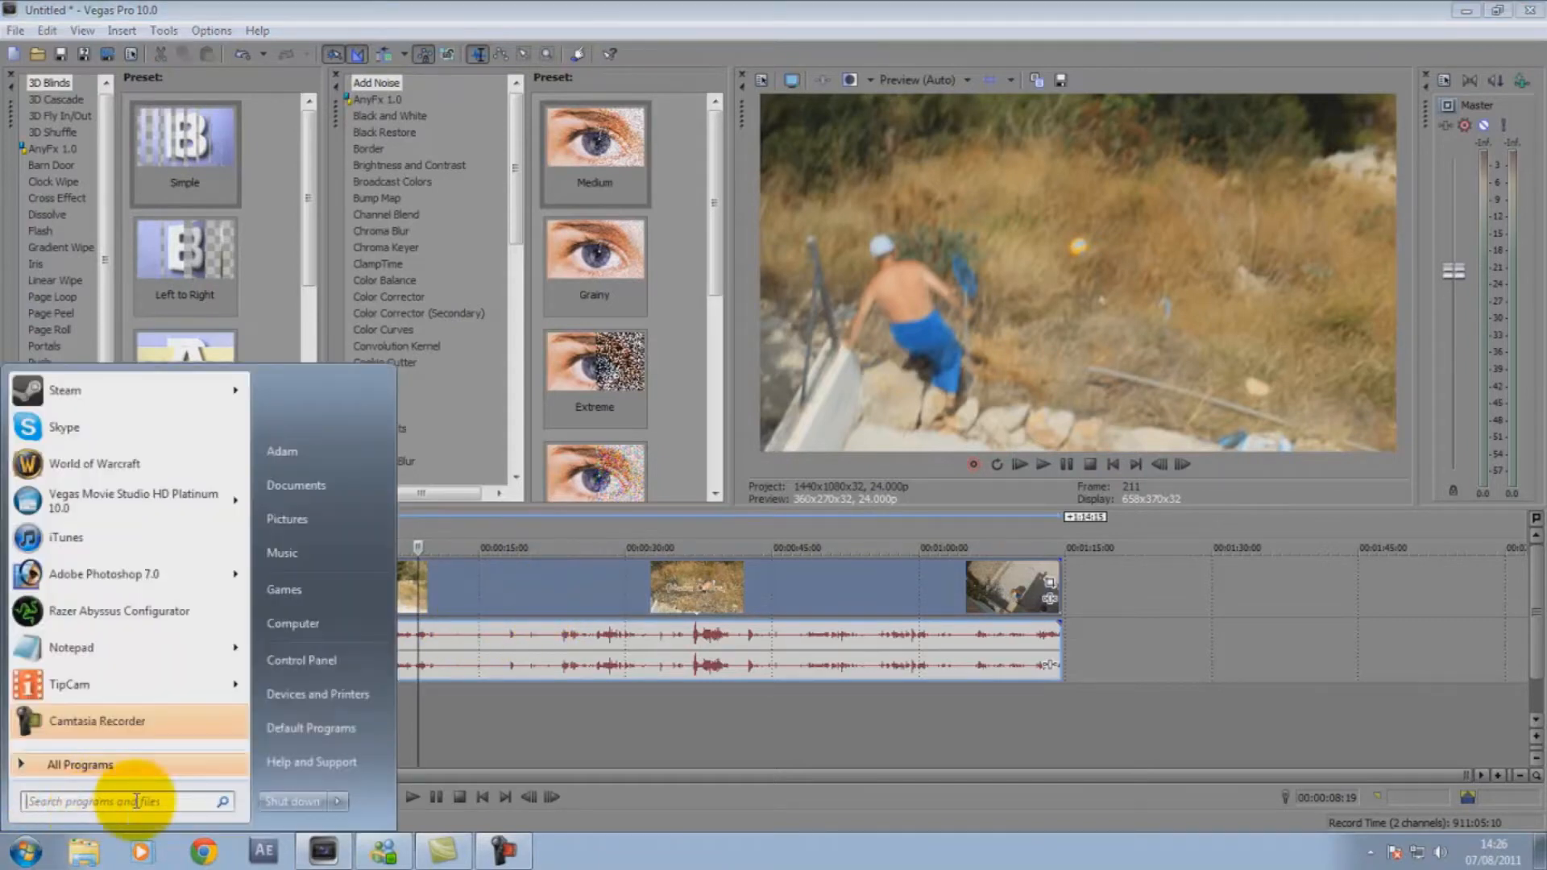
text(predat)
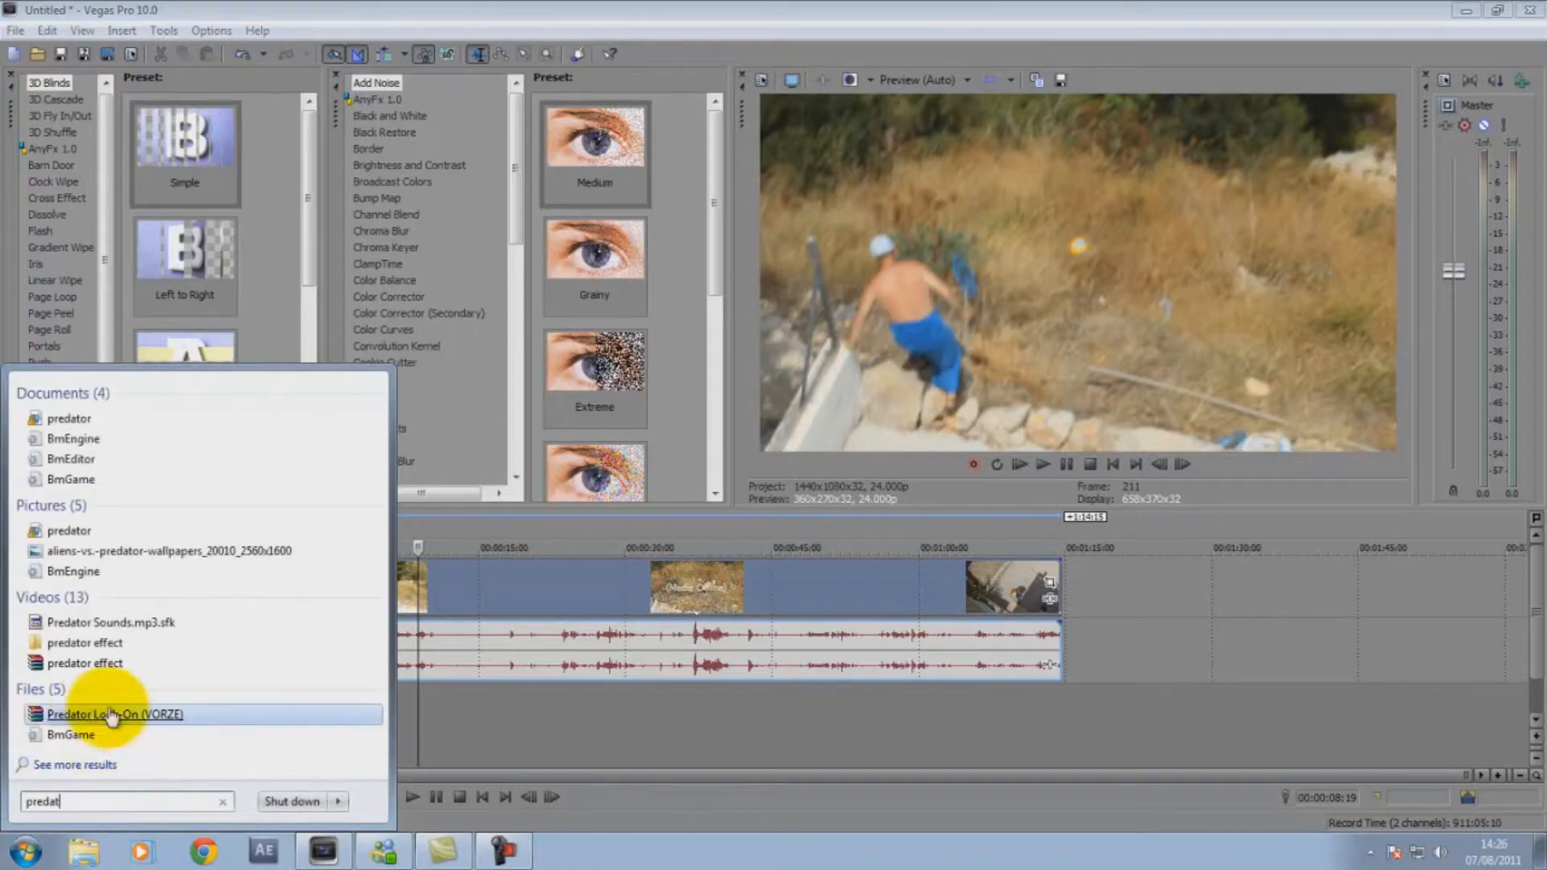
click(97, 642)
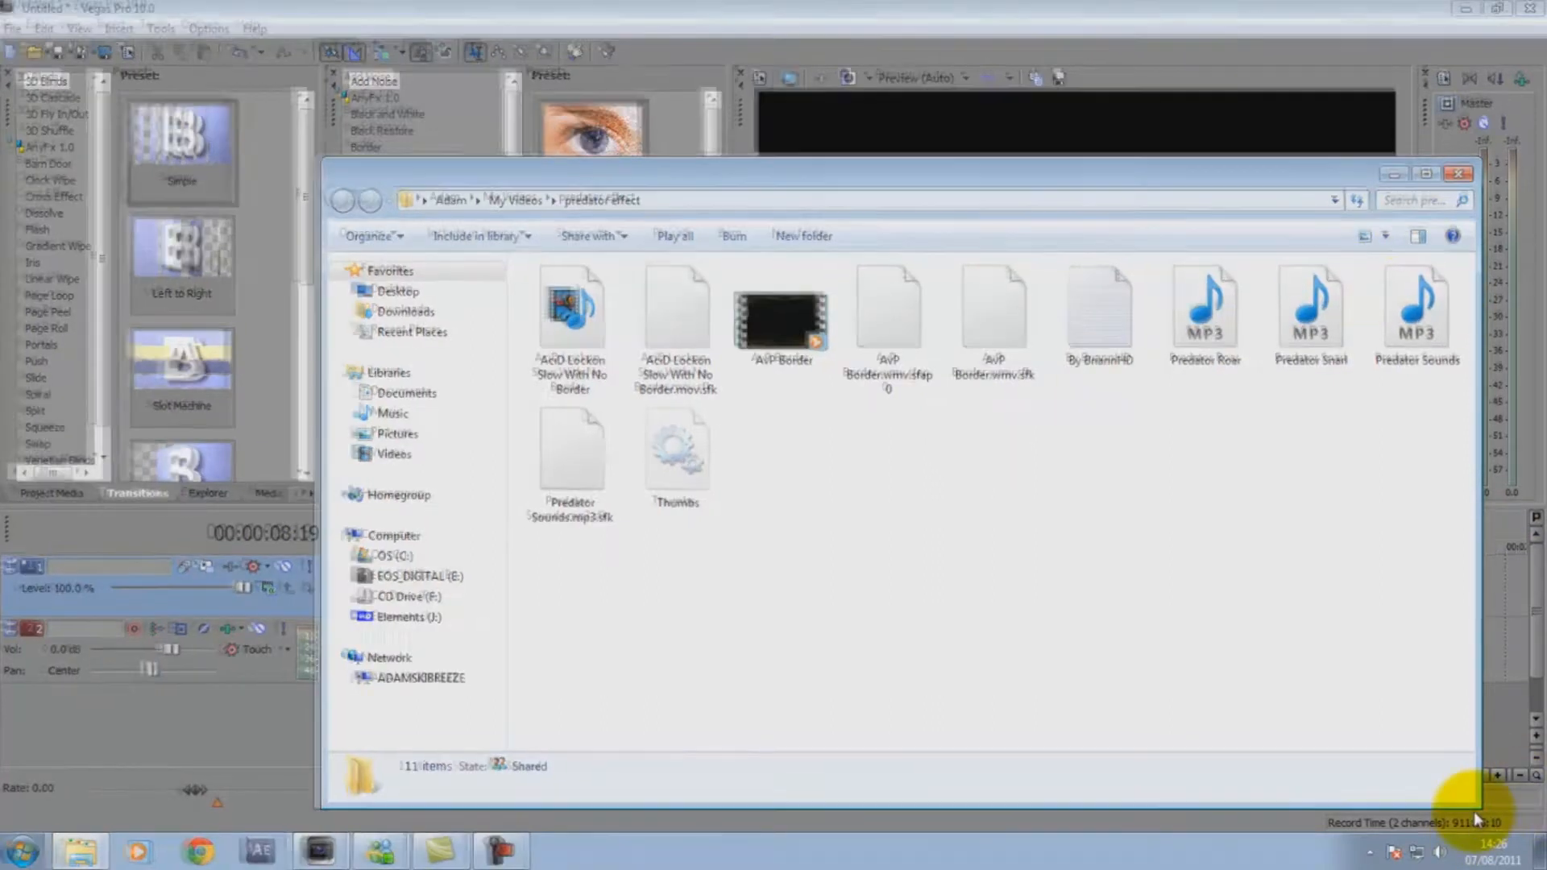
drag(1477, 813, 1091, 666)
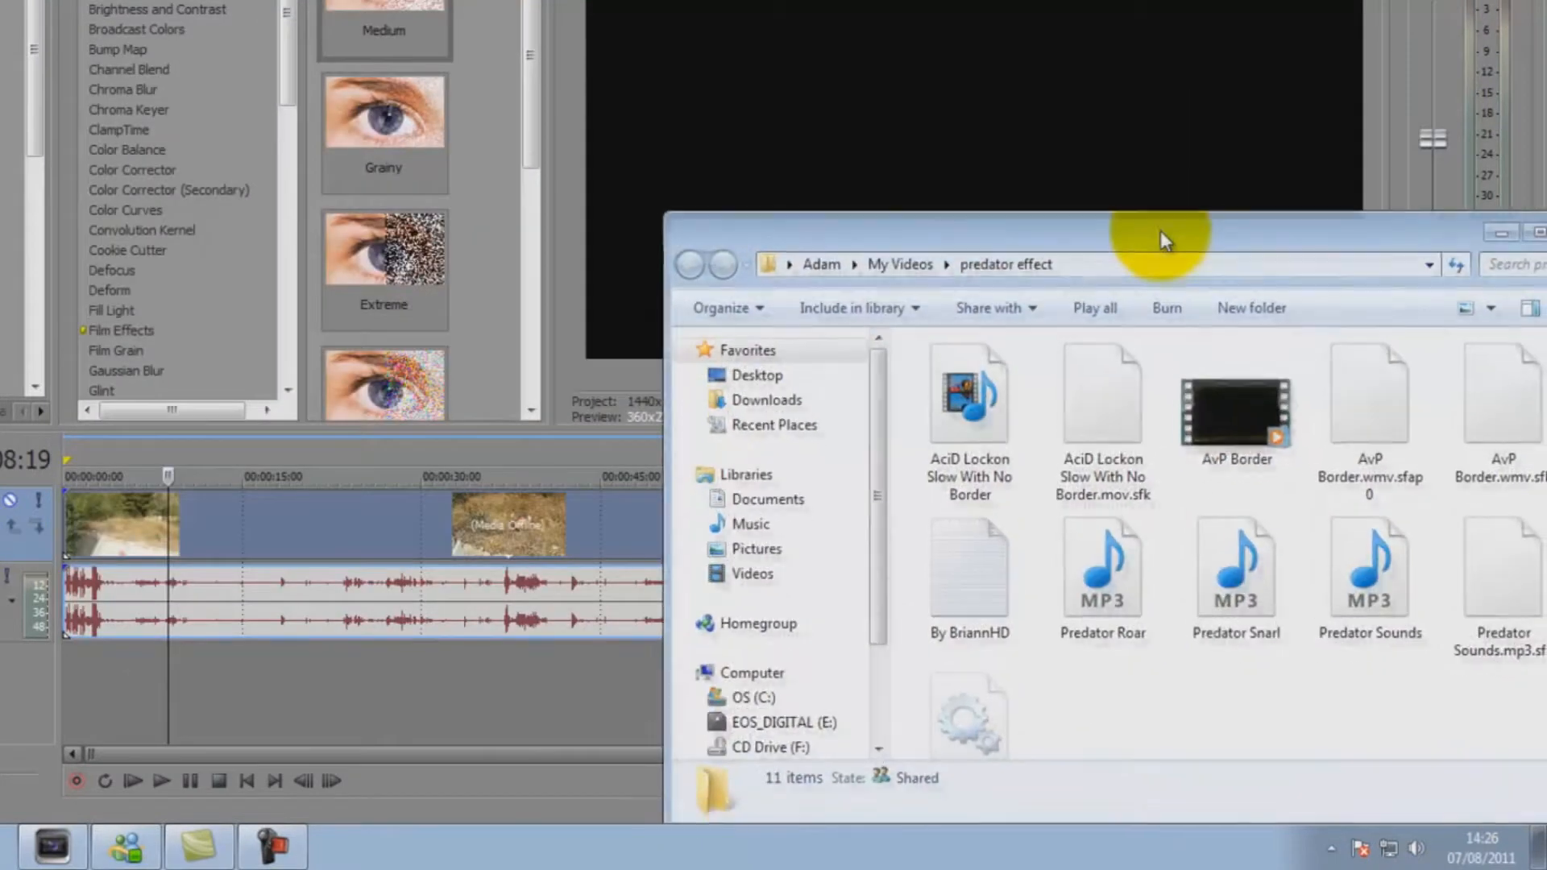
drag(1160, 232, 1107, 182)
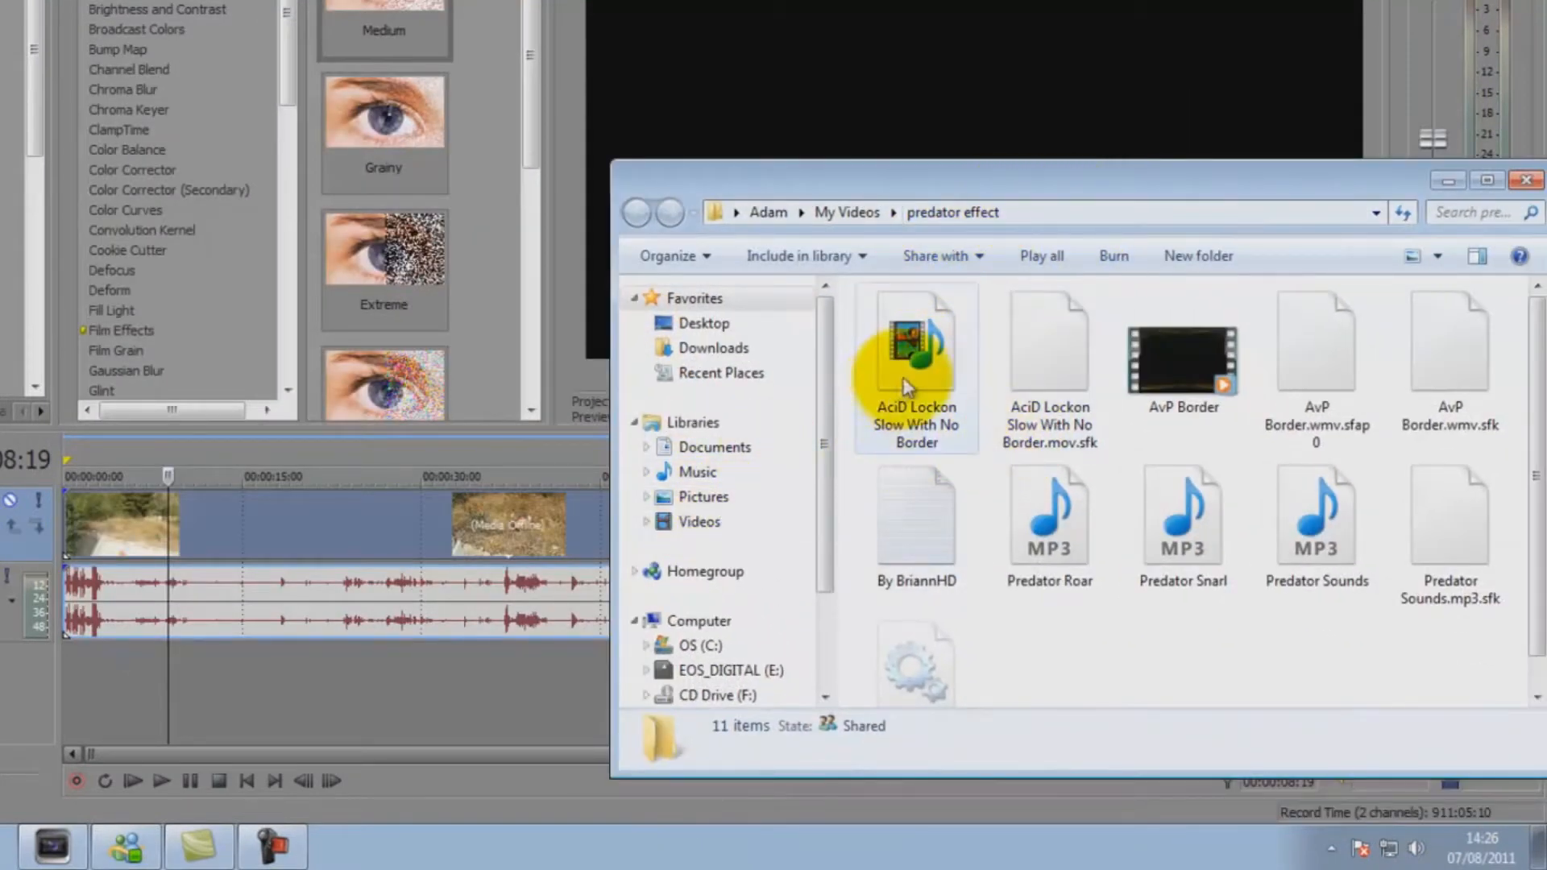
Add the AvP Border video from the predator effect folder to the Vegas Pro timeline and minimize the folder window.
click(1182, 373)
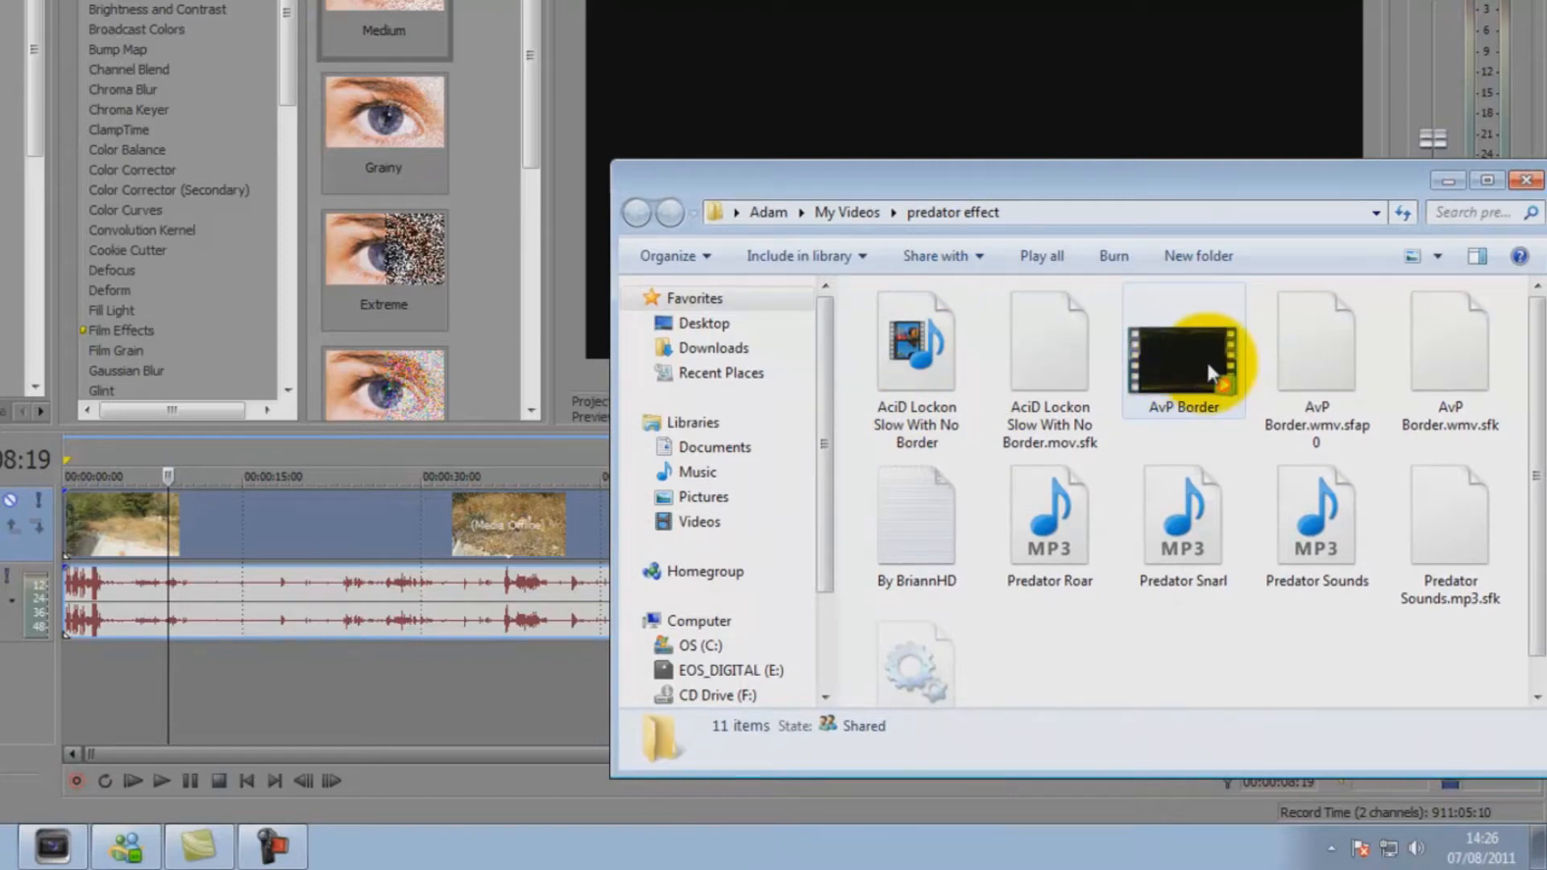
drag(1208, 372, 709, 477)
drag(1139, 180, 732, 232)
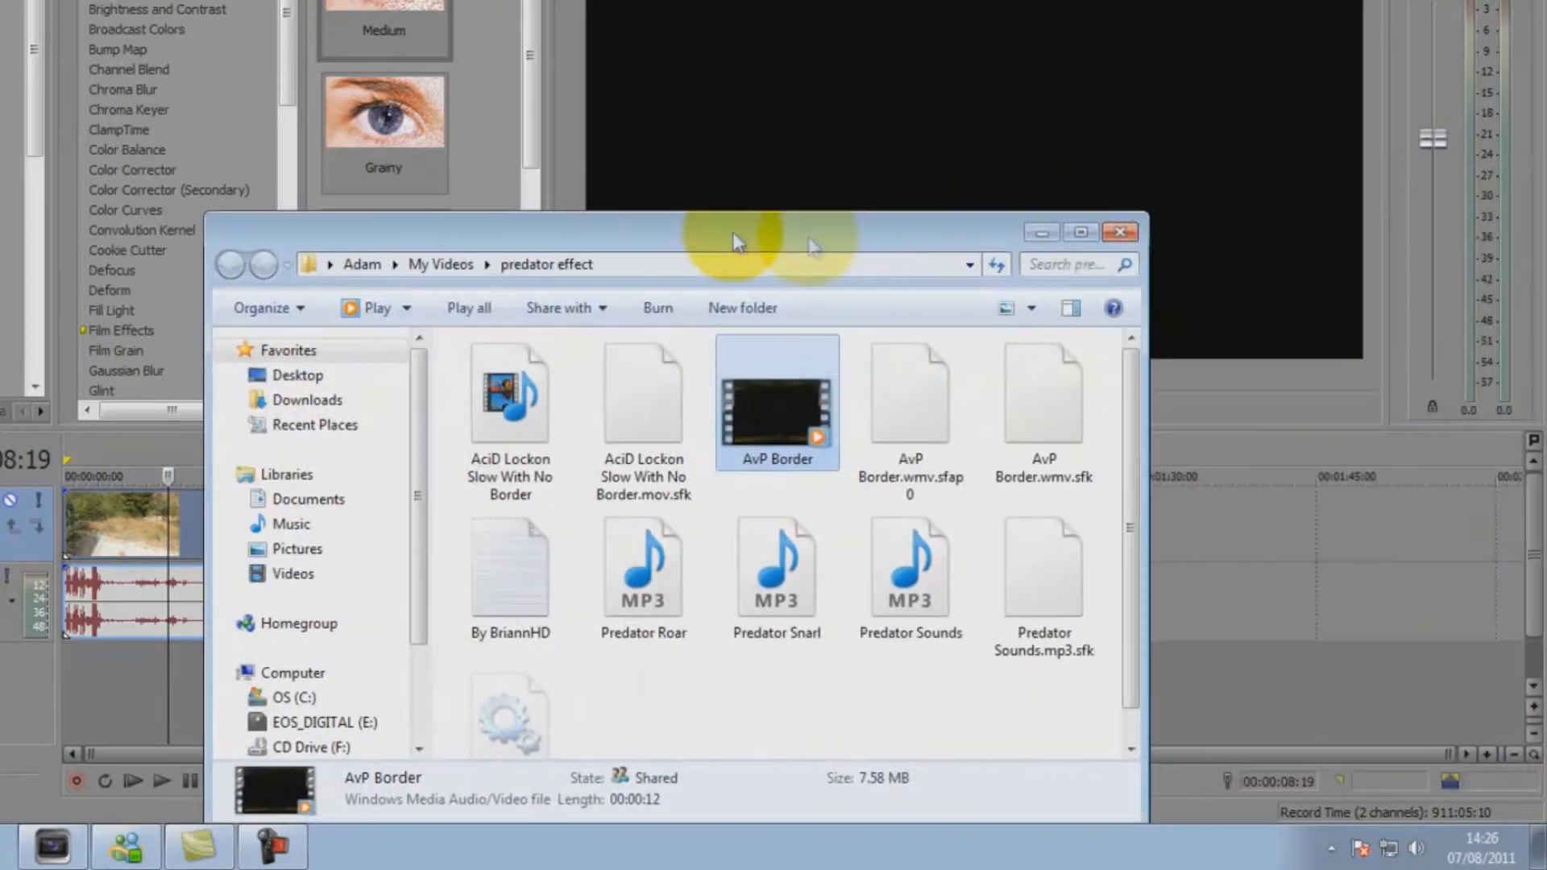
click(1042, 231)
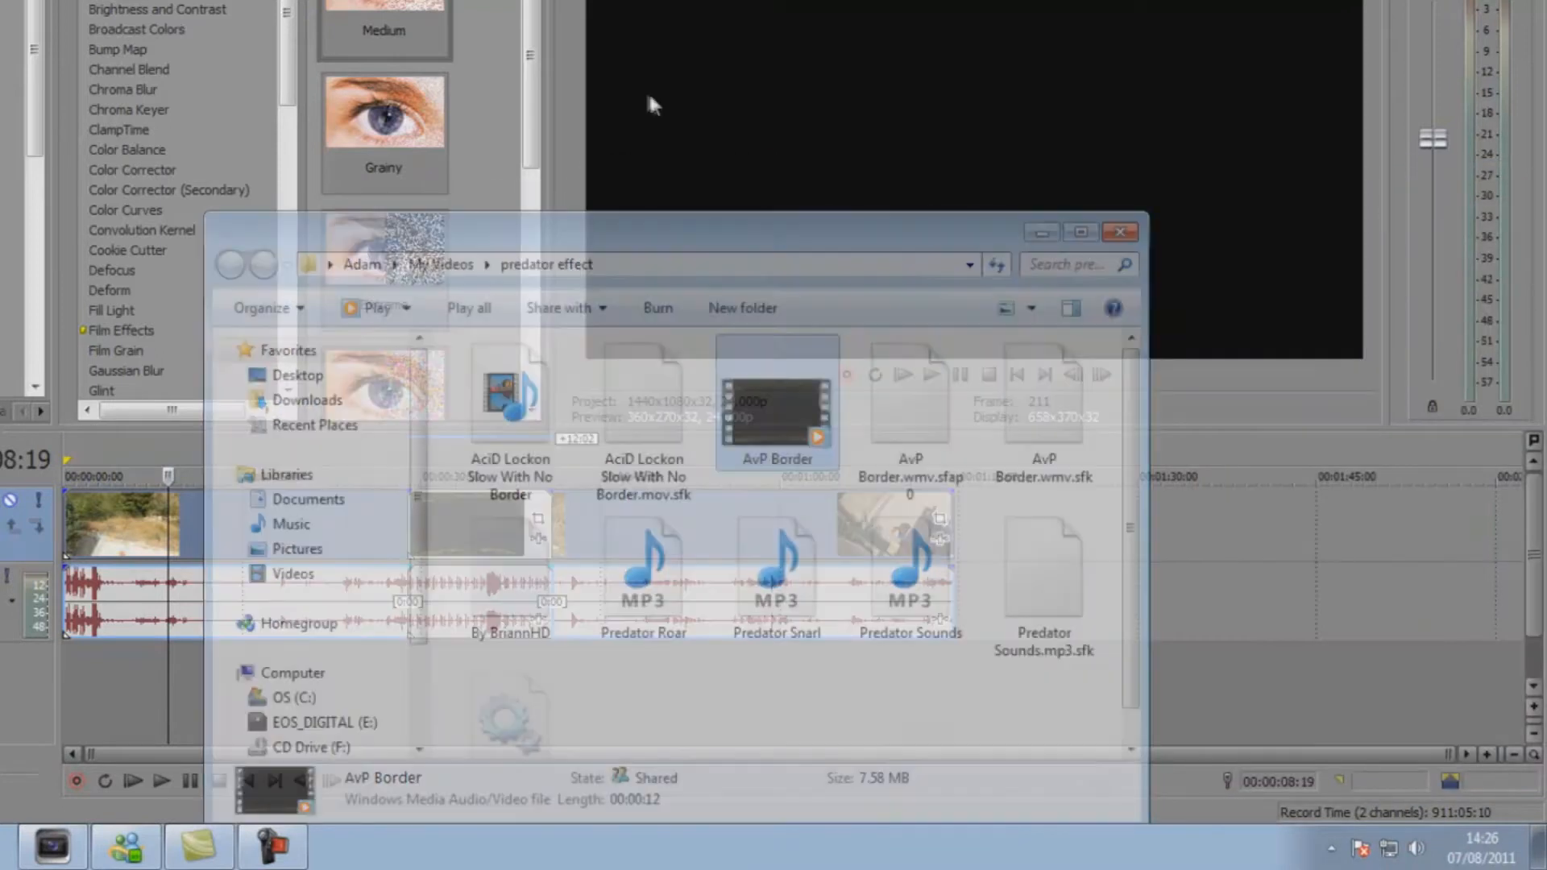
Insert a new video track above the footage and move the AvP Border clip onto it.
click(1, 1)
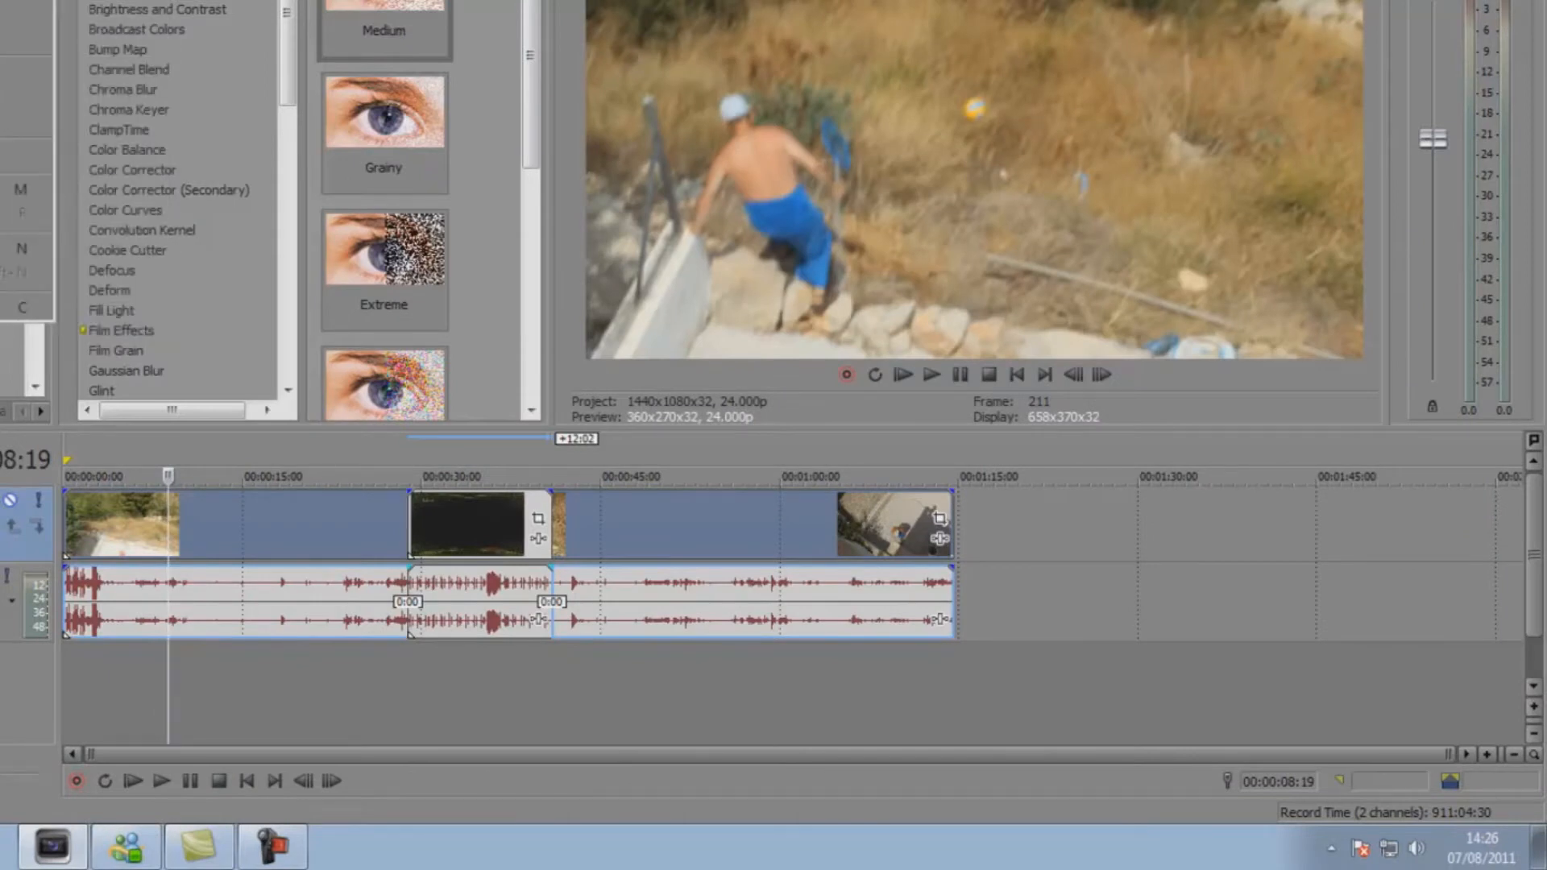
click(2, 3)
drag(463, 602, 226, 495)
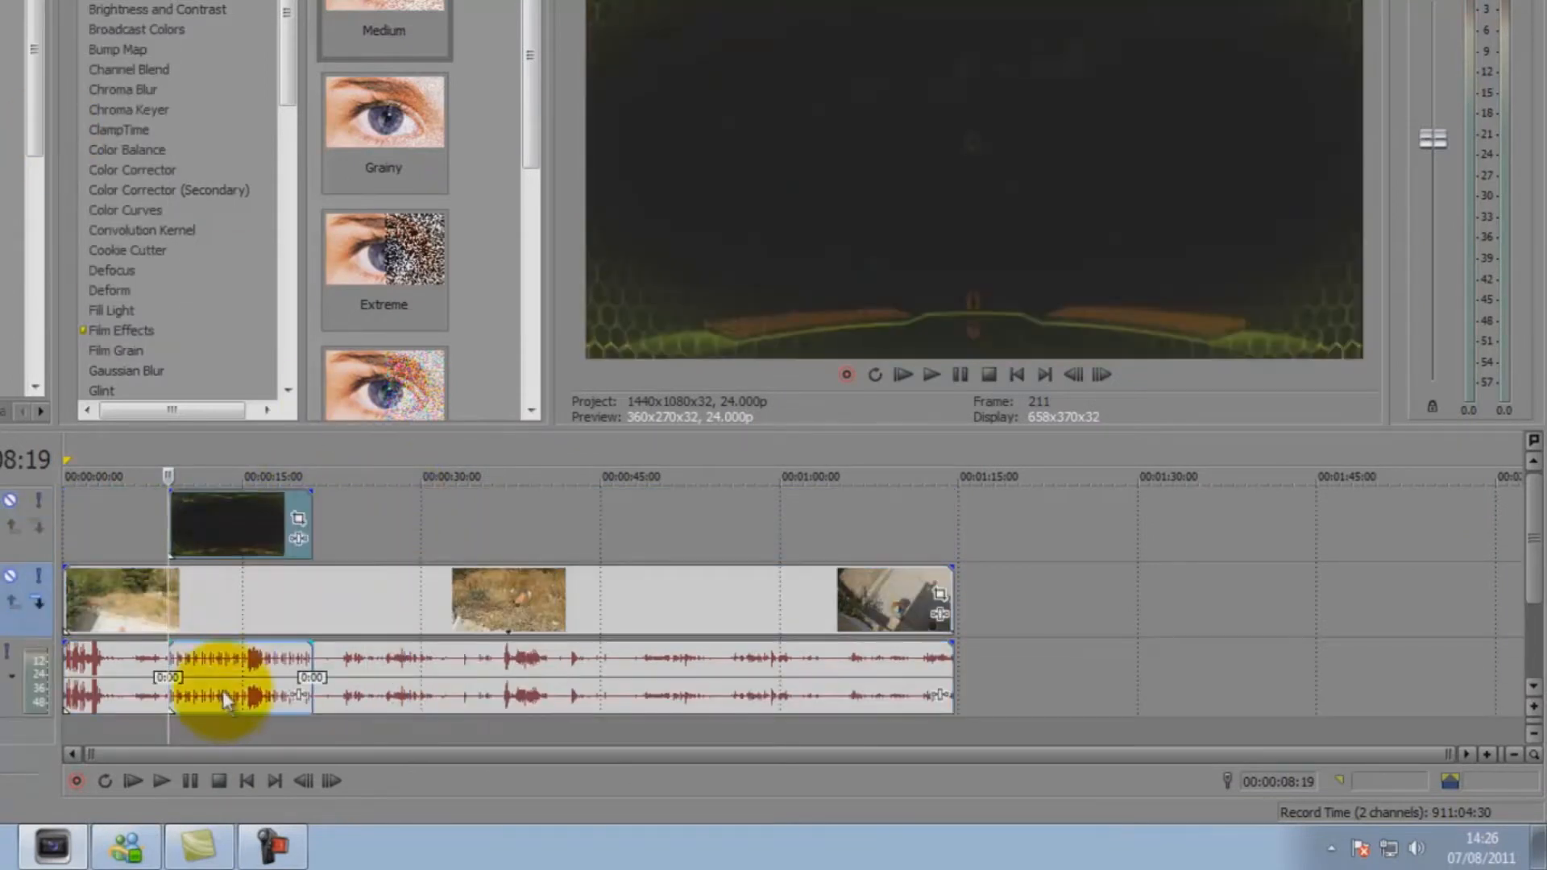
Move the AvP Border clip to the project start with its audio on a separate track, and extend it to the footage's end.
drag(225, 699, 116, 686)
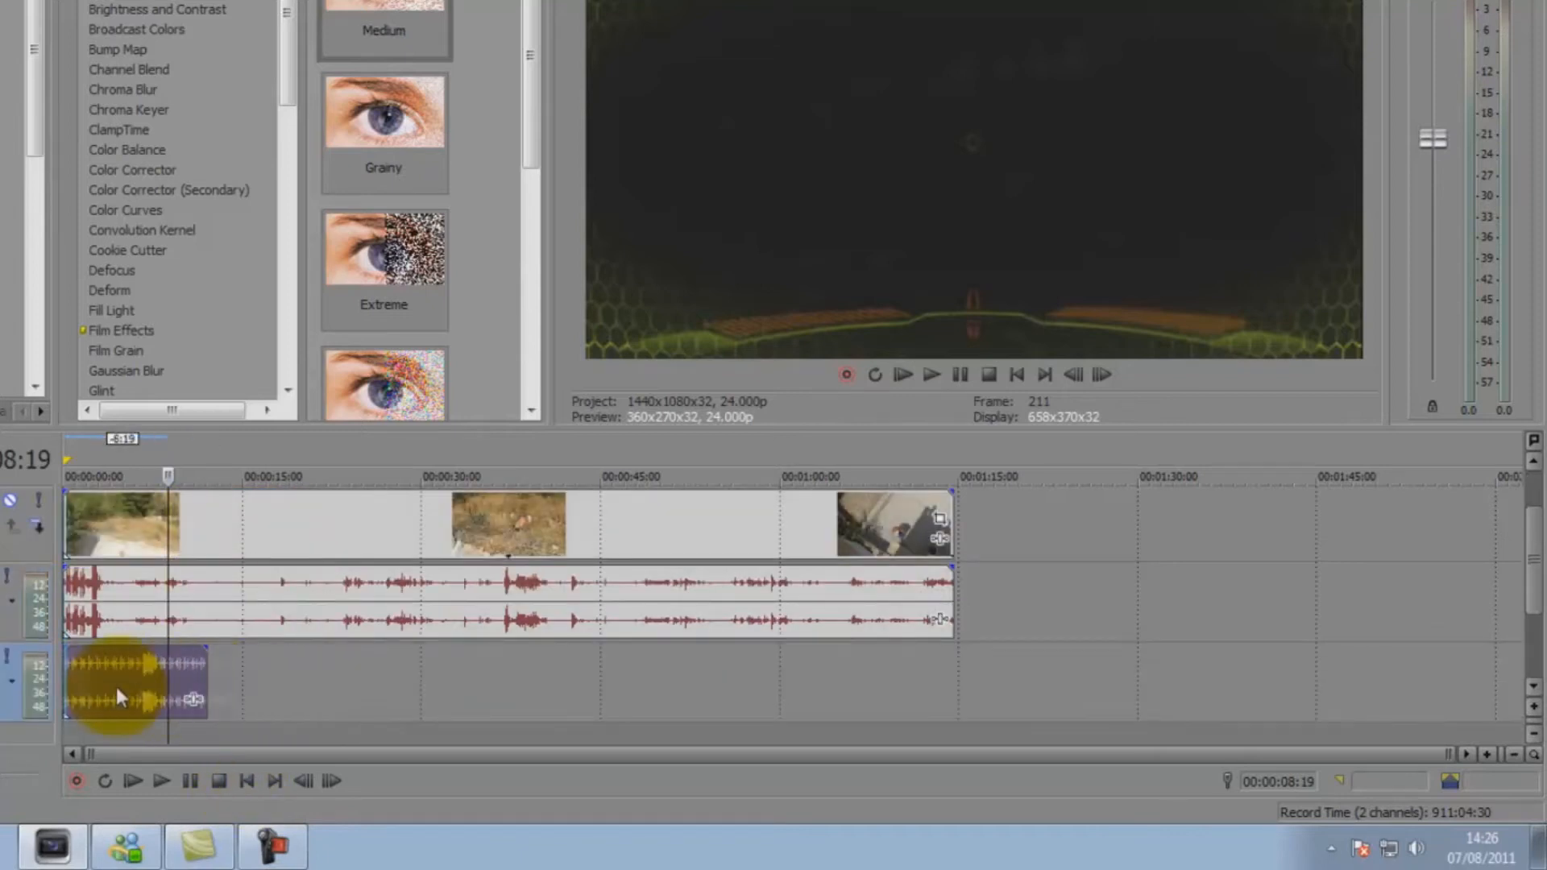
drag(1535, 564, 1537, 532)
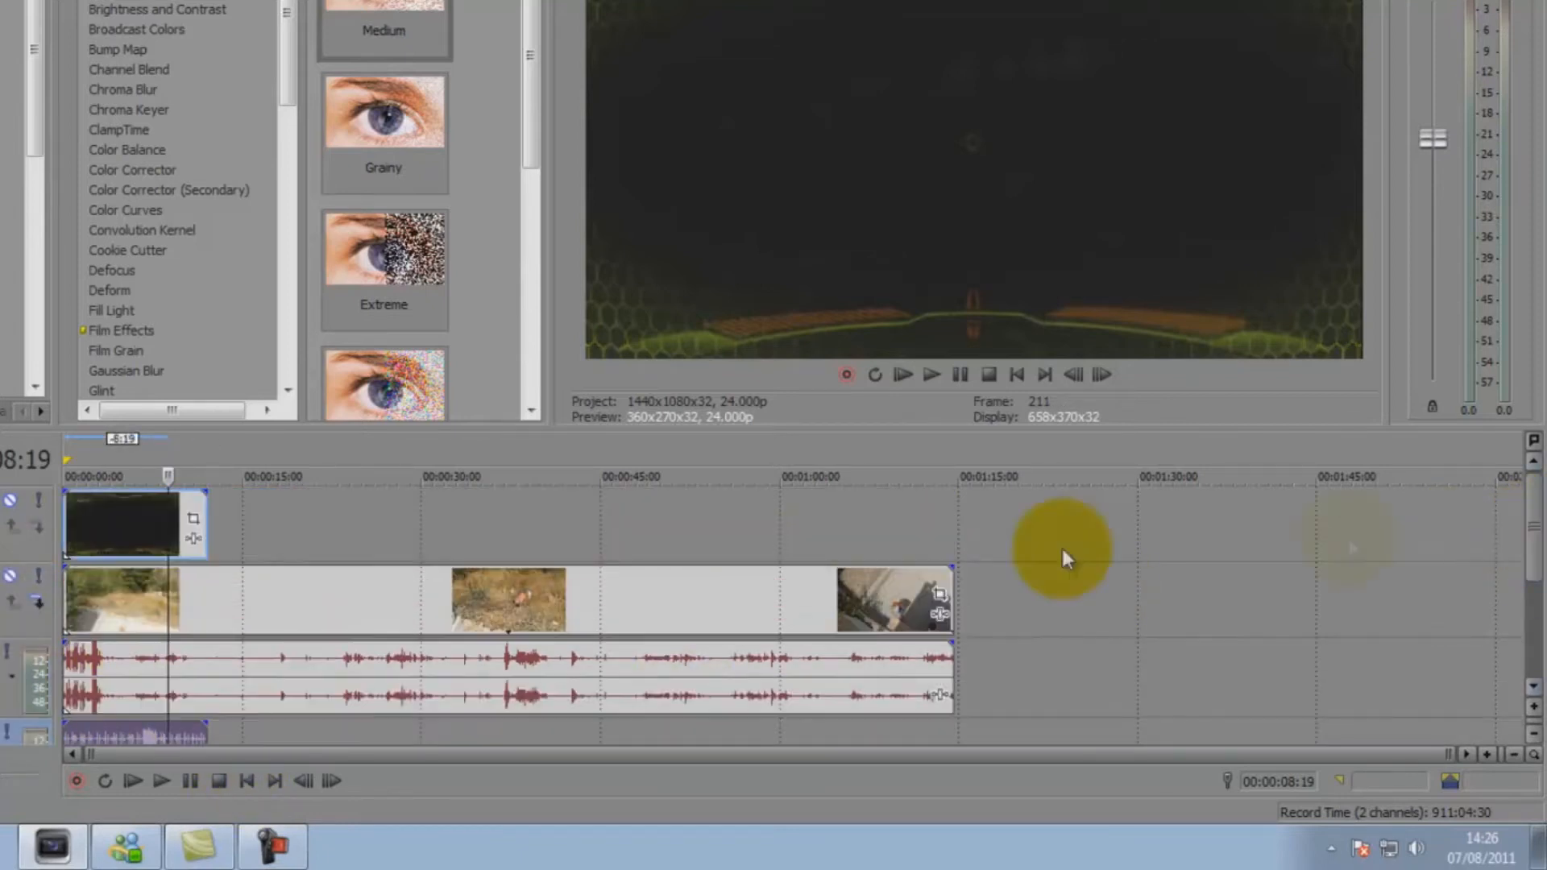
drag(201, 522, 966, 534)
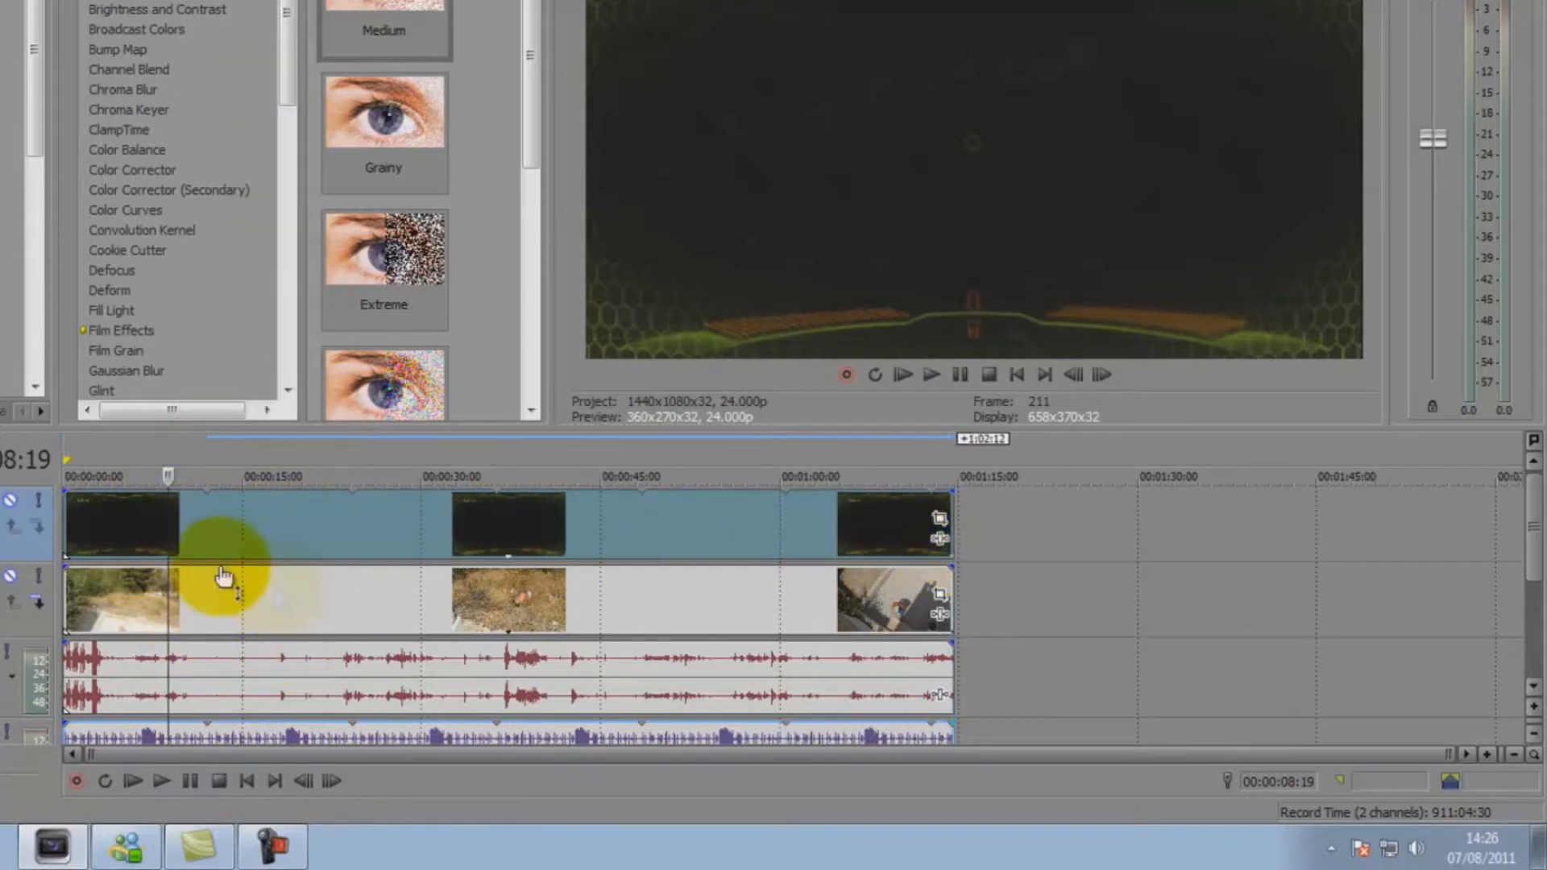
Apply the Chroma Keyer effect with the Blue Screen preset to the AvP Border clip, keeping its settings window clear for editing.
click(250, 622)
click(139, 612)
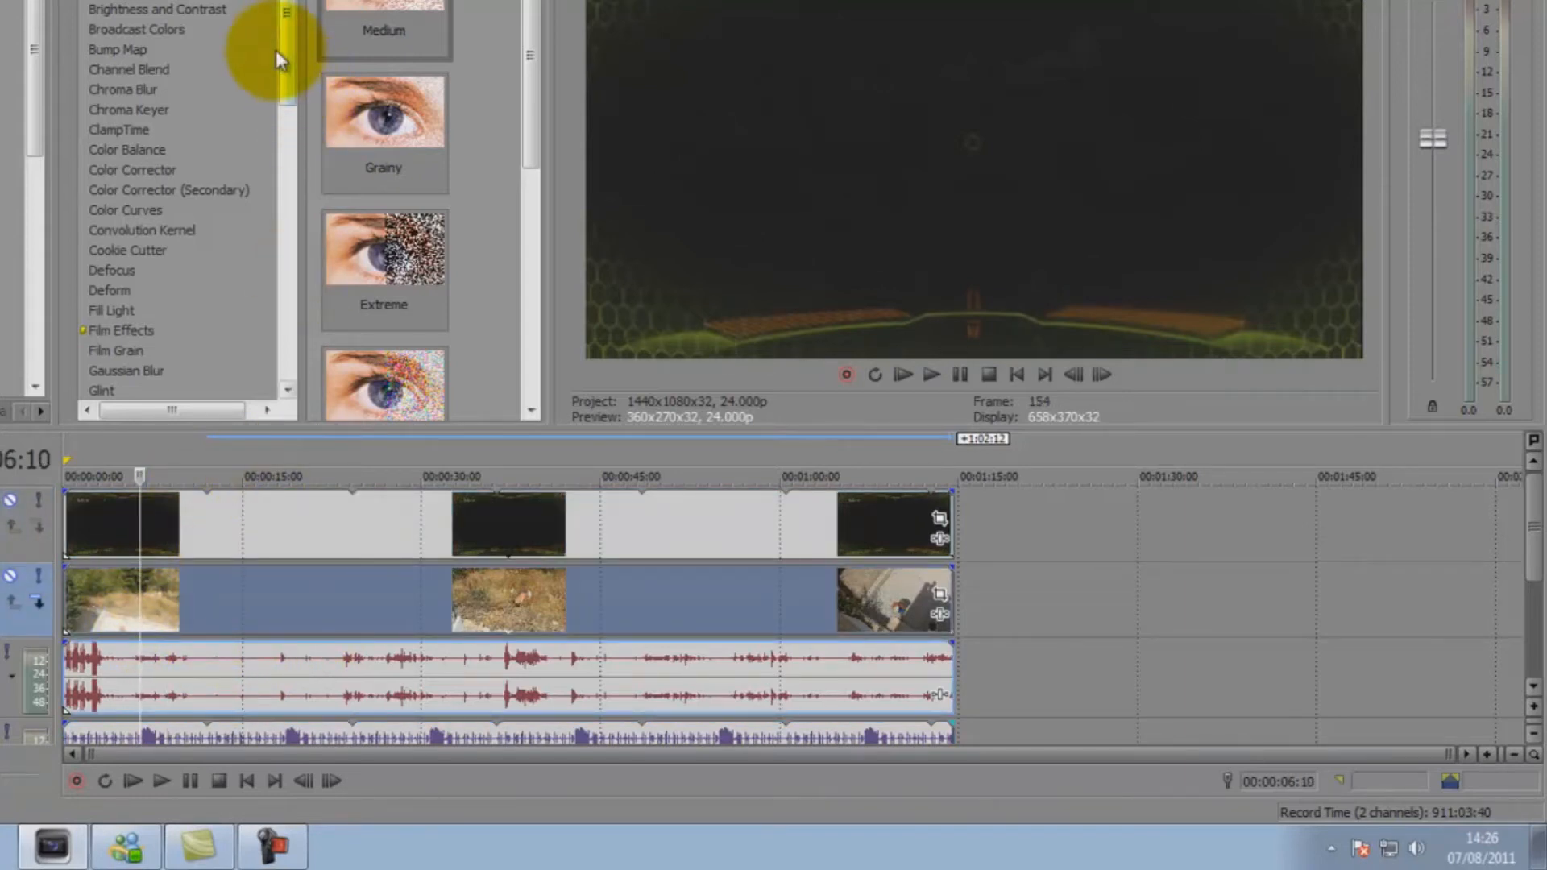
click(129, 110)
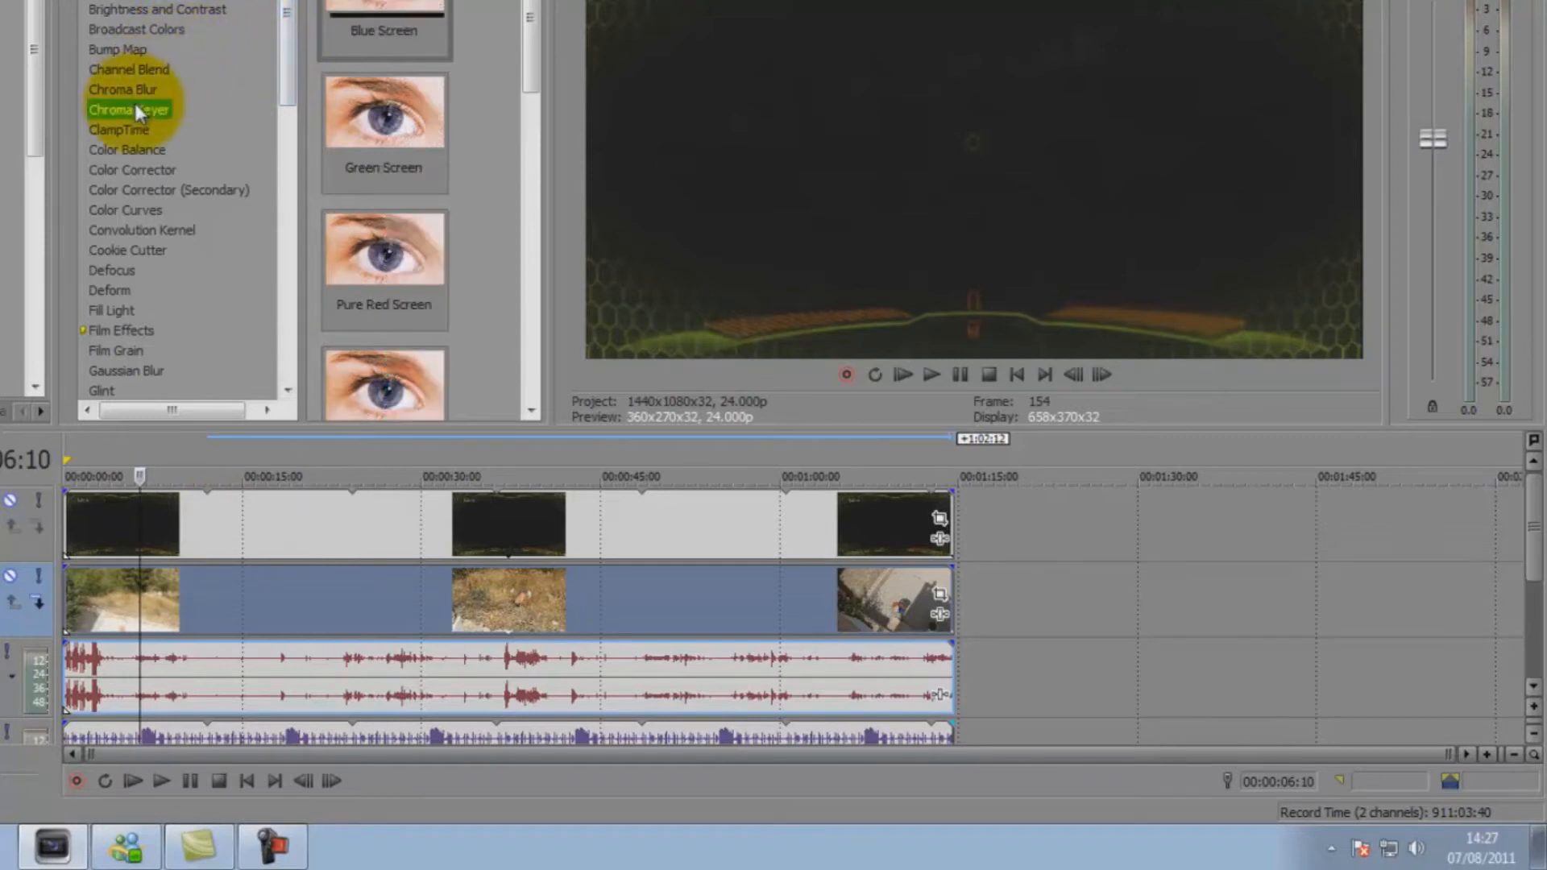
drag(419, 1, 315, 520)
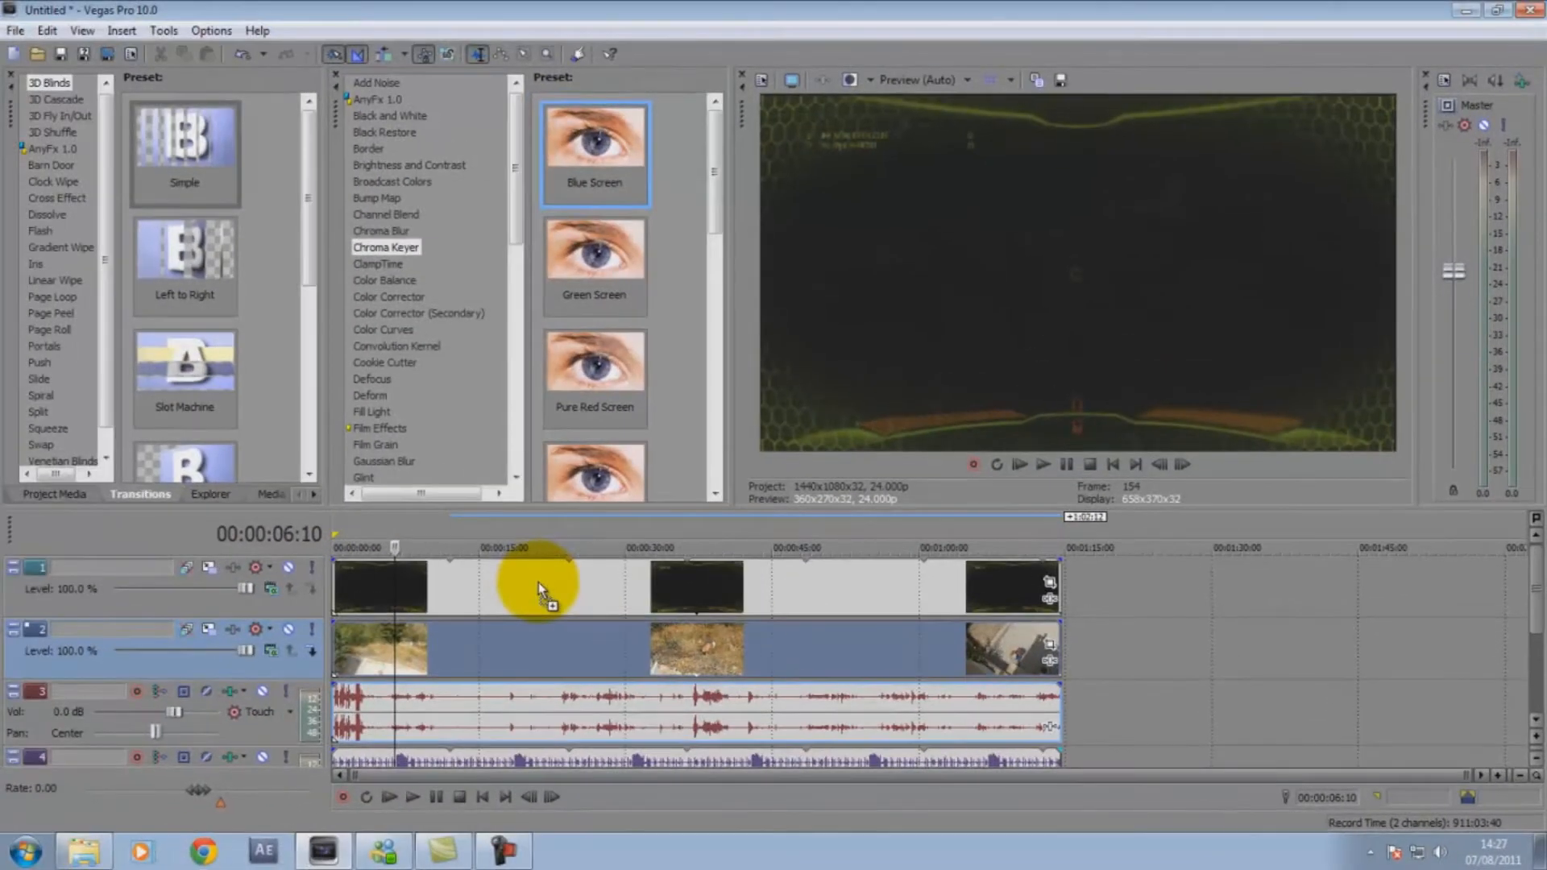
drag(538, 583, 538, 582)
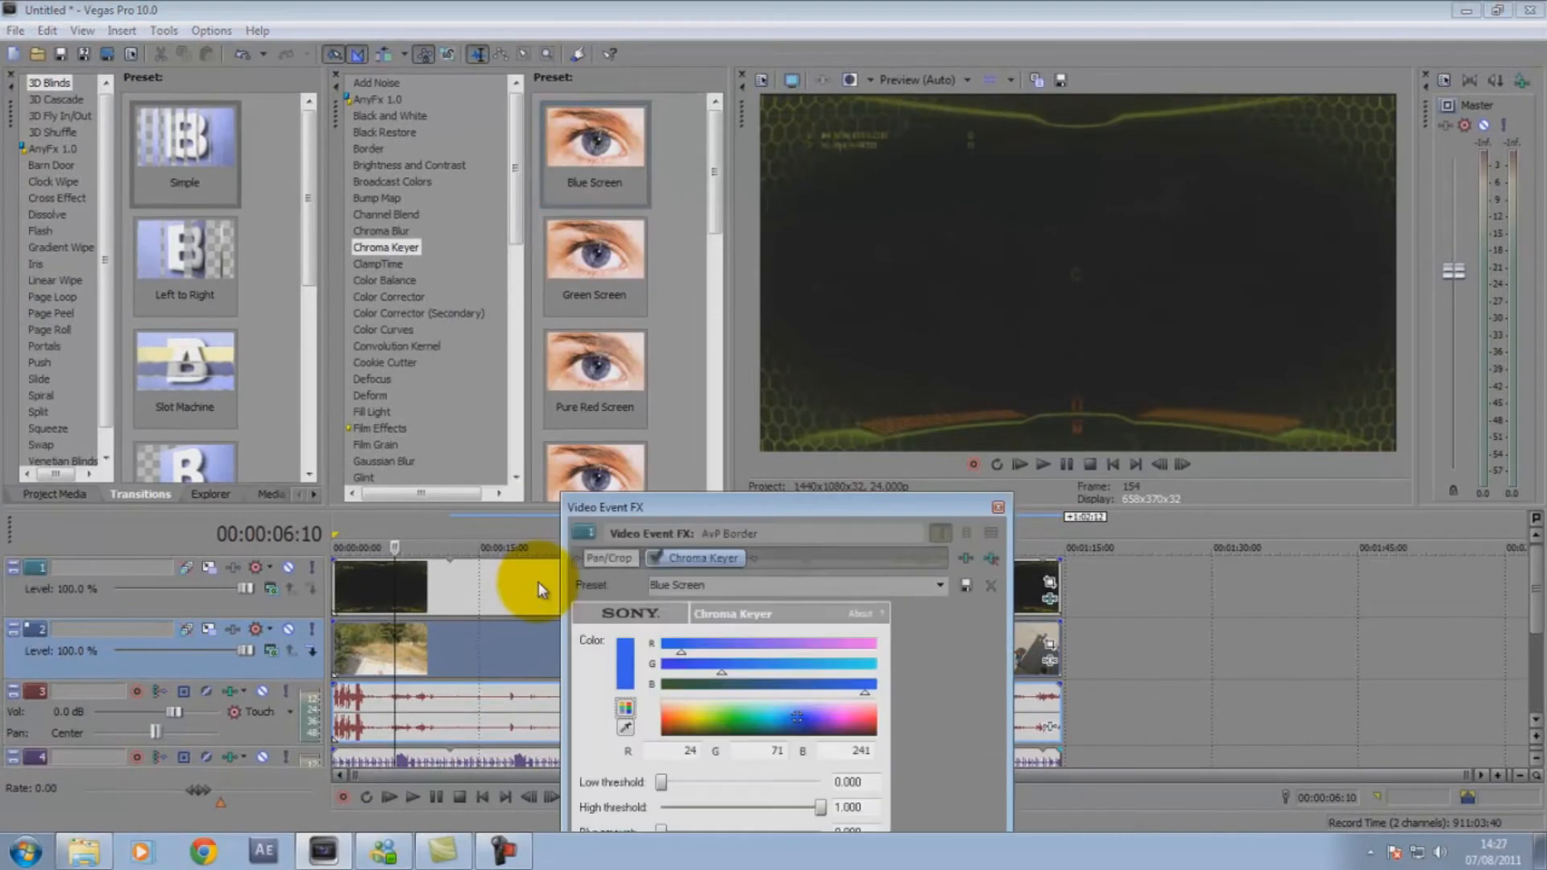
drag(699, 505, 662, 383)
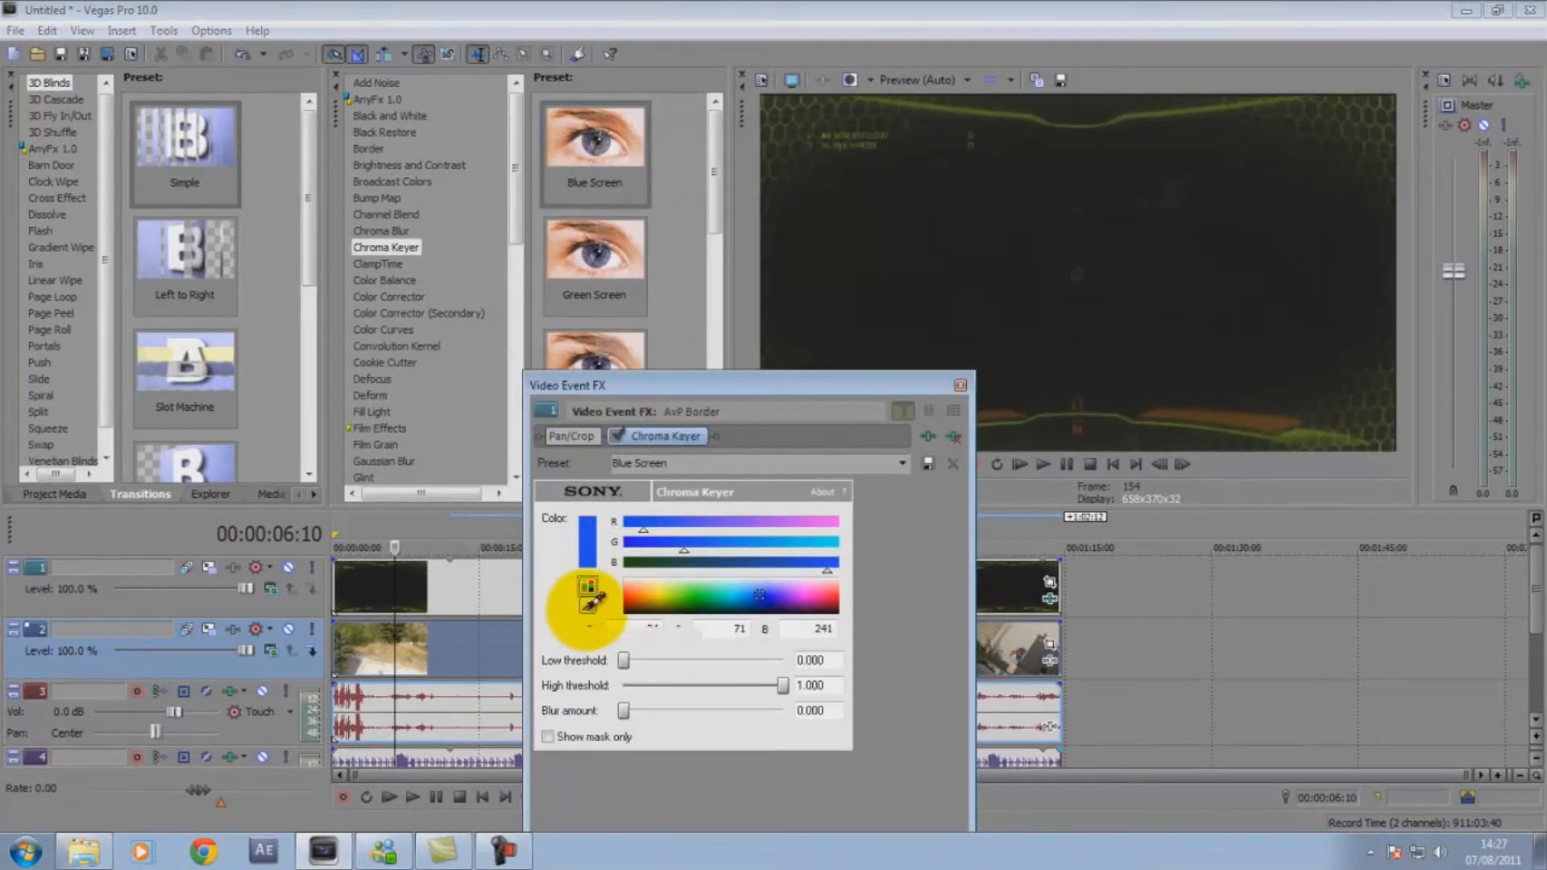
Sample the border clip's dark centre as the key color and lower the high threshold to about 0.248.
drag(596, 600, 1012, 406)
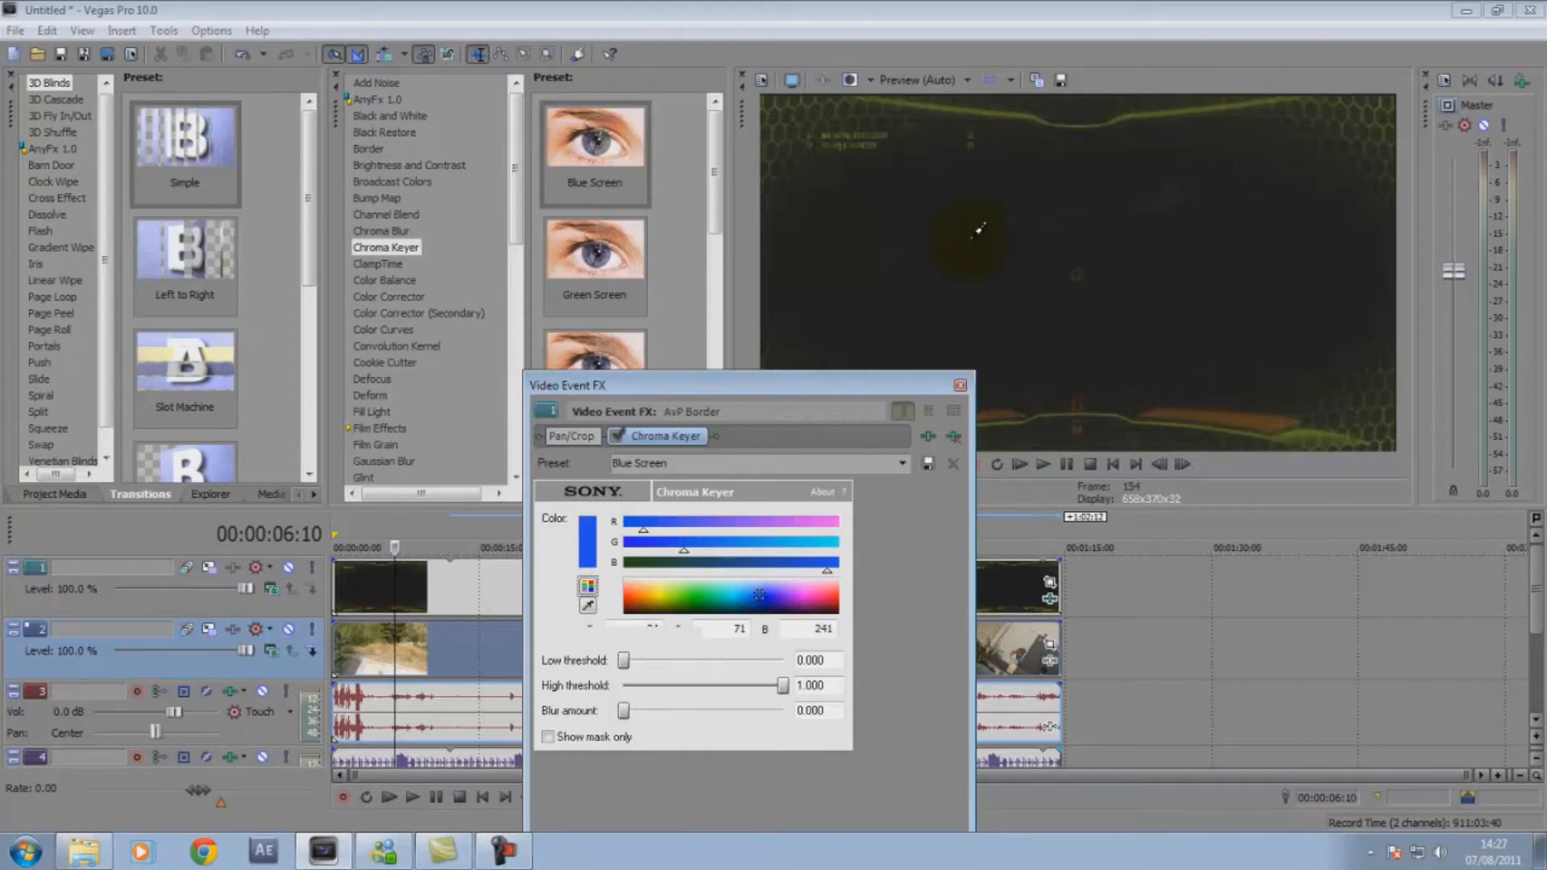
drag(978, 230, 968, 239)
mouse_move(625, 660)
mouse_down()
mouse_move(701, 662)
mouse_move(623, 661)
mouse_up()
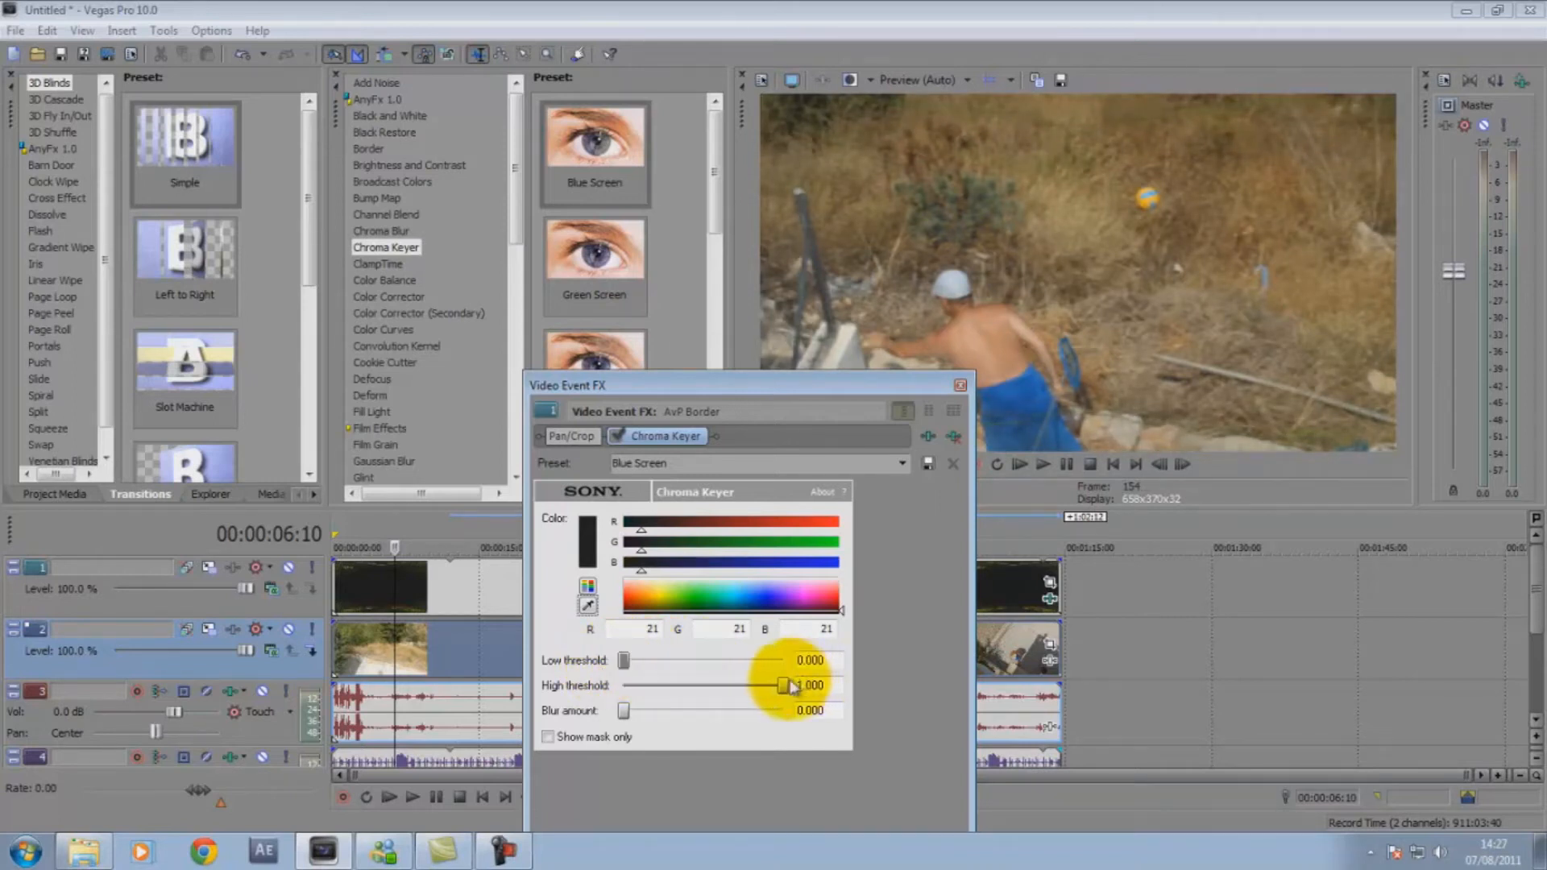
drag(792, 686, 670, 708)
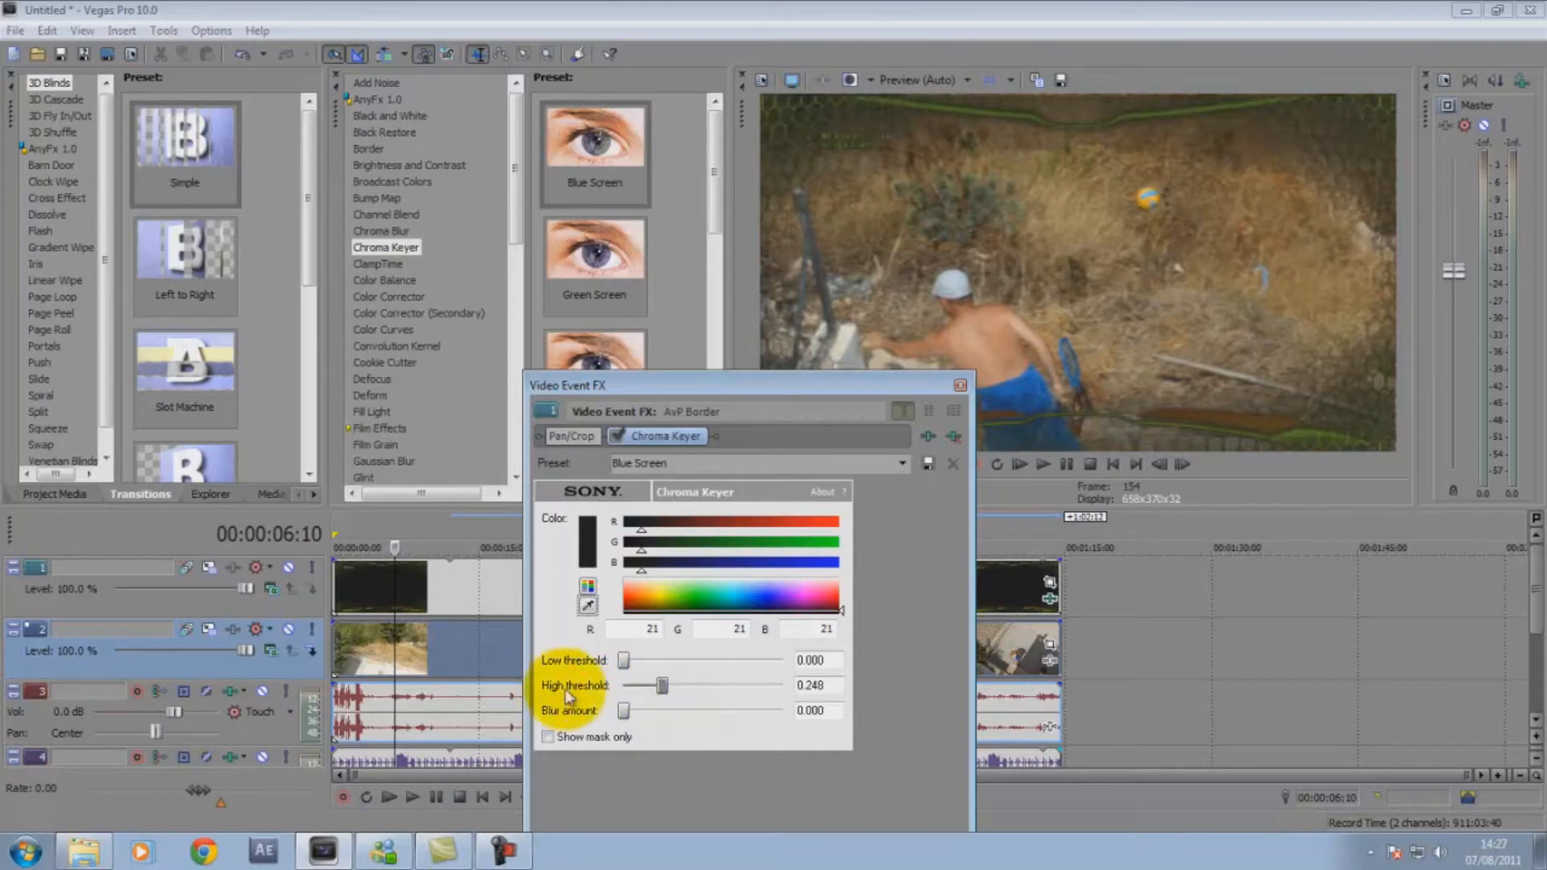
mouse_move(626, 668)
mouse_down()
mouse_move(659, 670)
mouse_move(608, 667)
mouse_up()
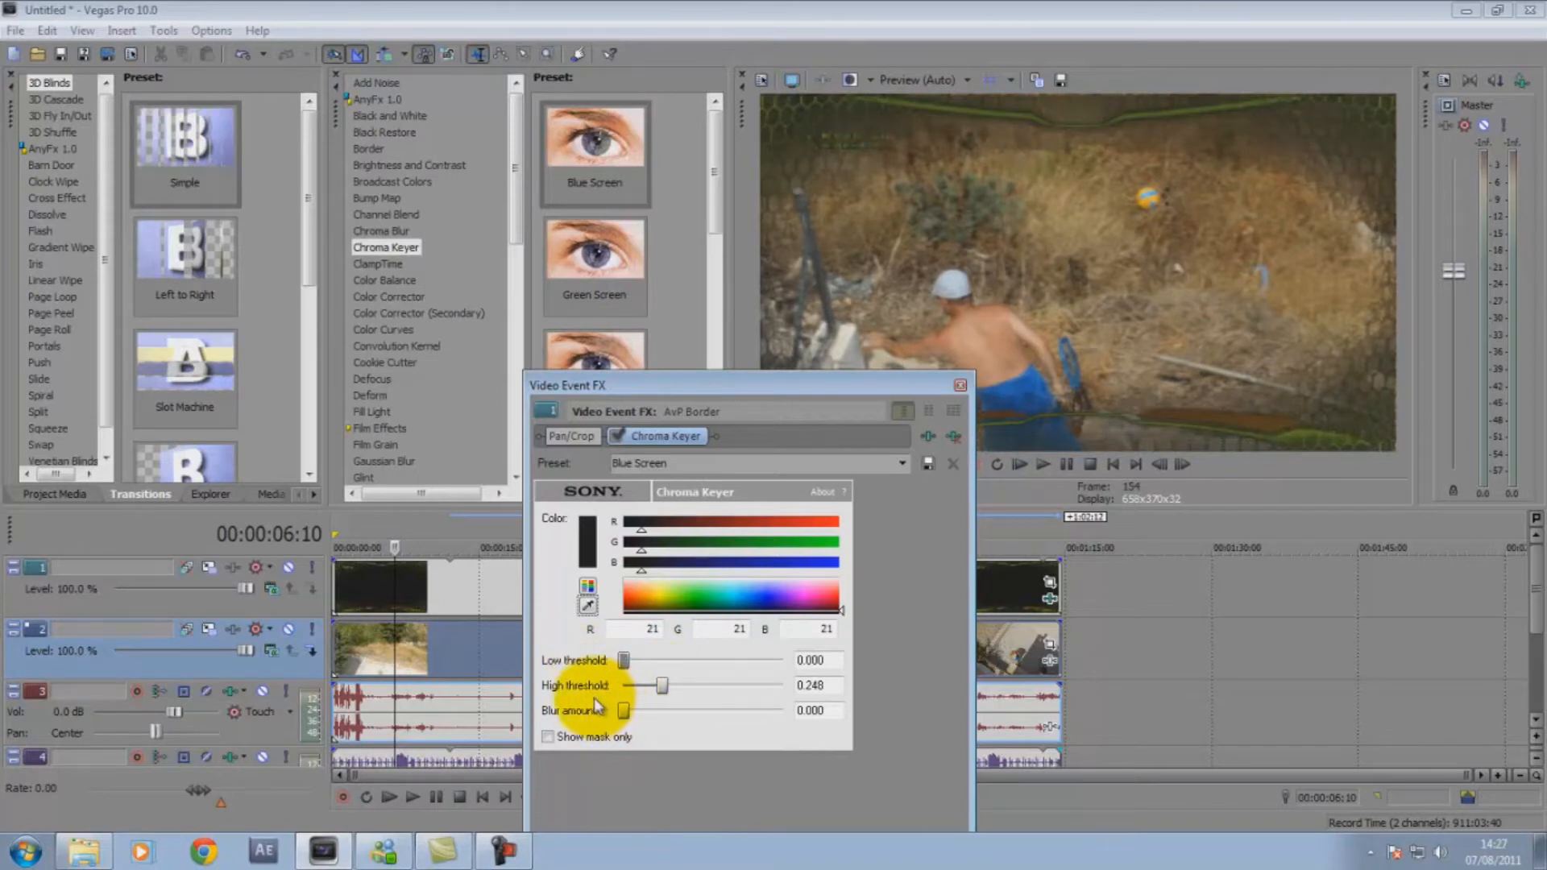
Refine the key with a low threshold of about 0.109, high threshold of about 0.254 and blur amount of about 0.072.
mouse_move(661, 685)
mouse_down()
mouse_move(679, 698)
mouse_move(657, 698)
mouse_move(641, 663)
mouse_move(663, 696)
mouse_up()
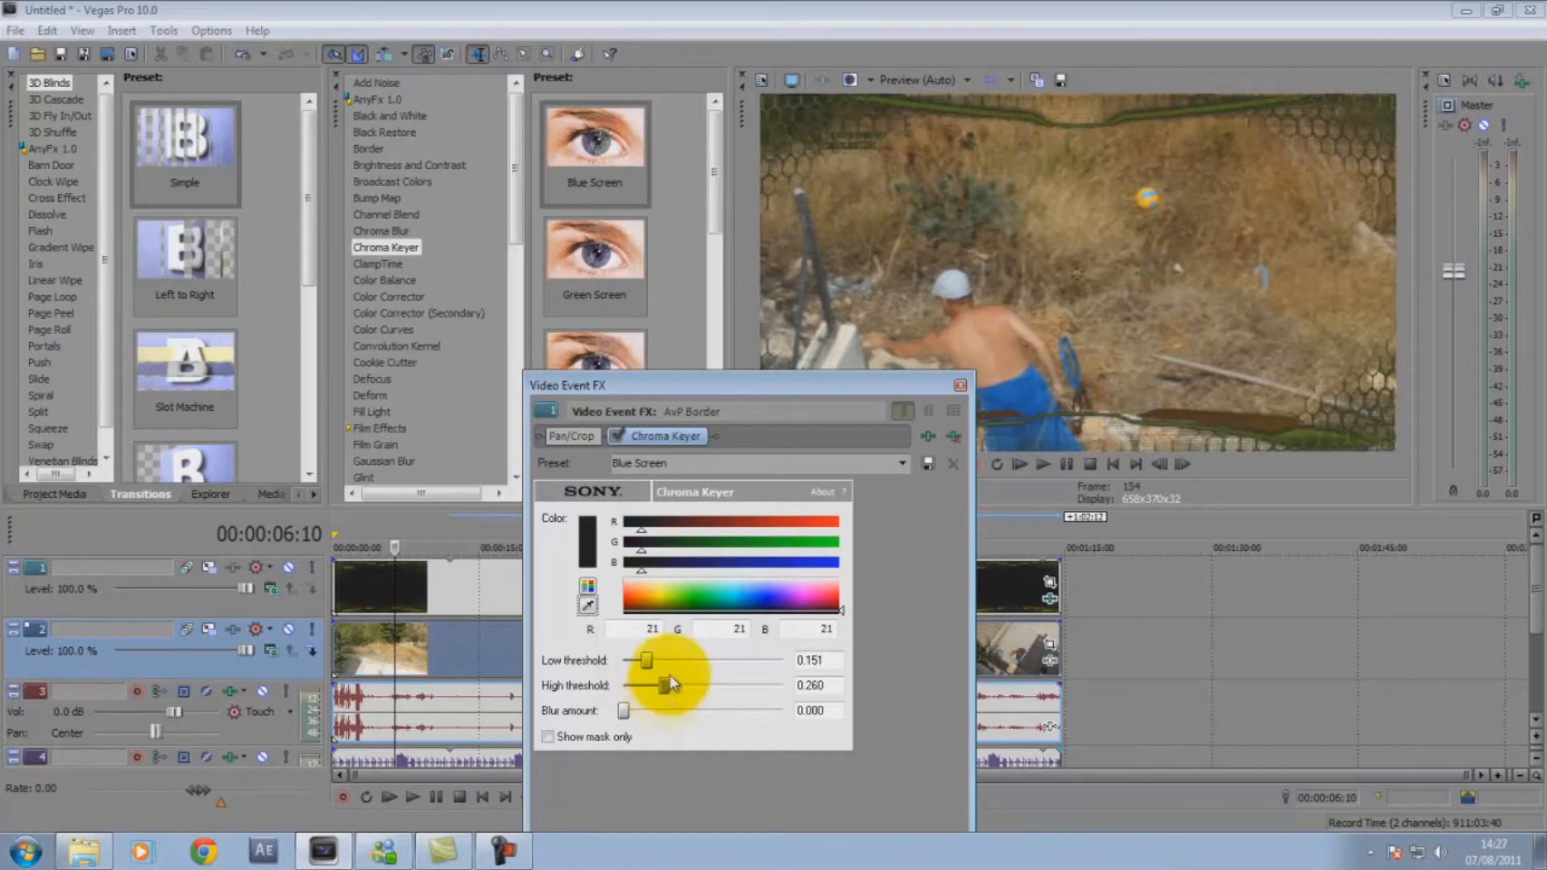
drag(644, 662, 642, 664)
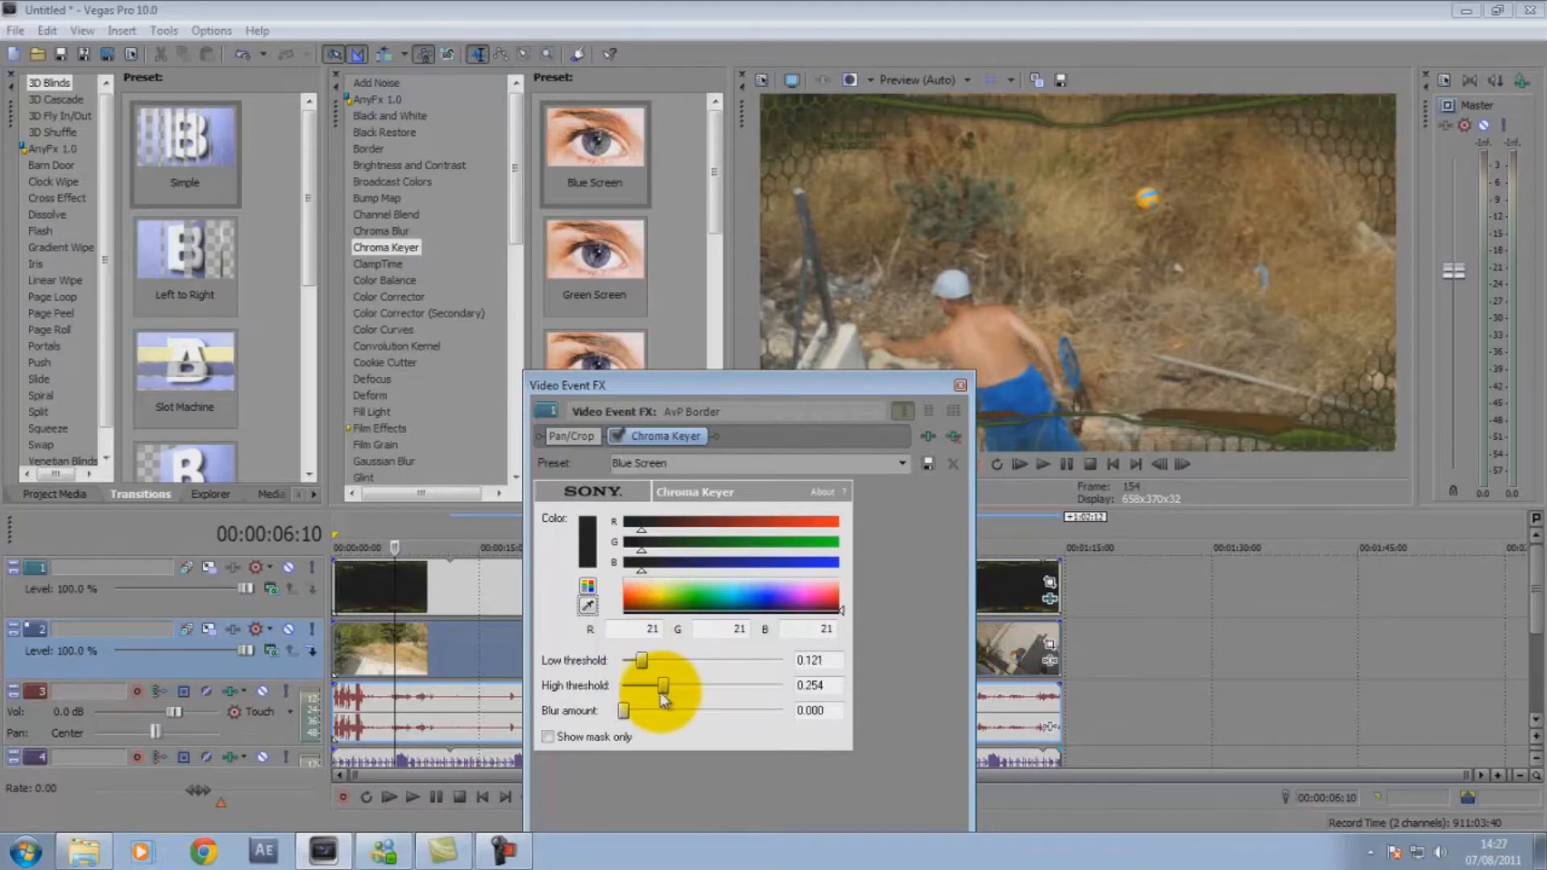
drag(624, 711, 644, 712)
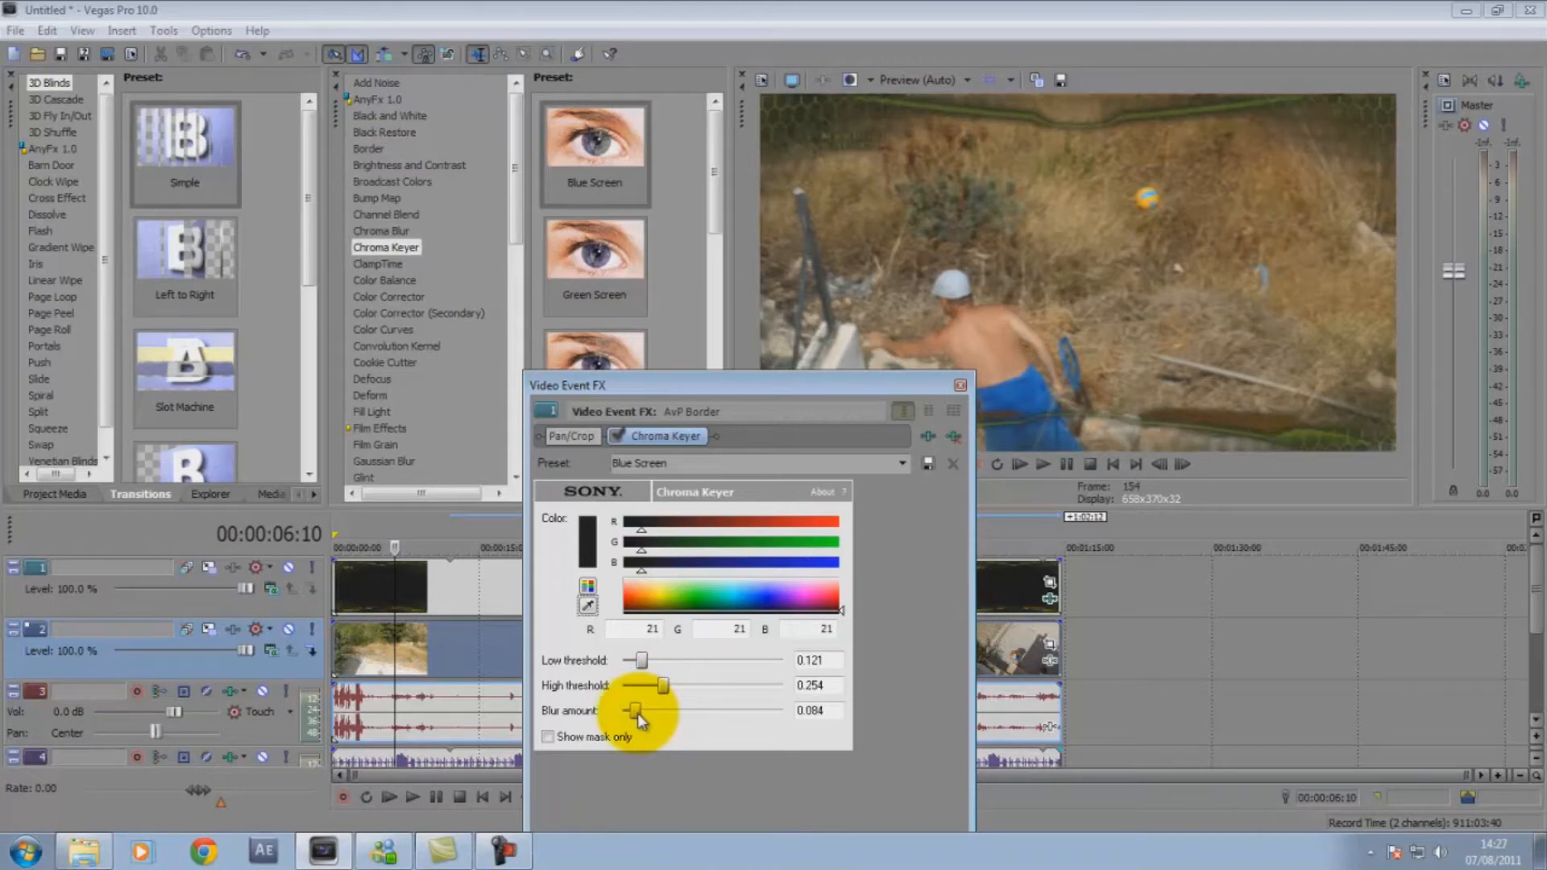
drag(757, 389, 651, 486)
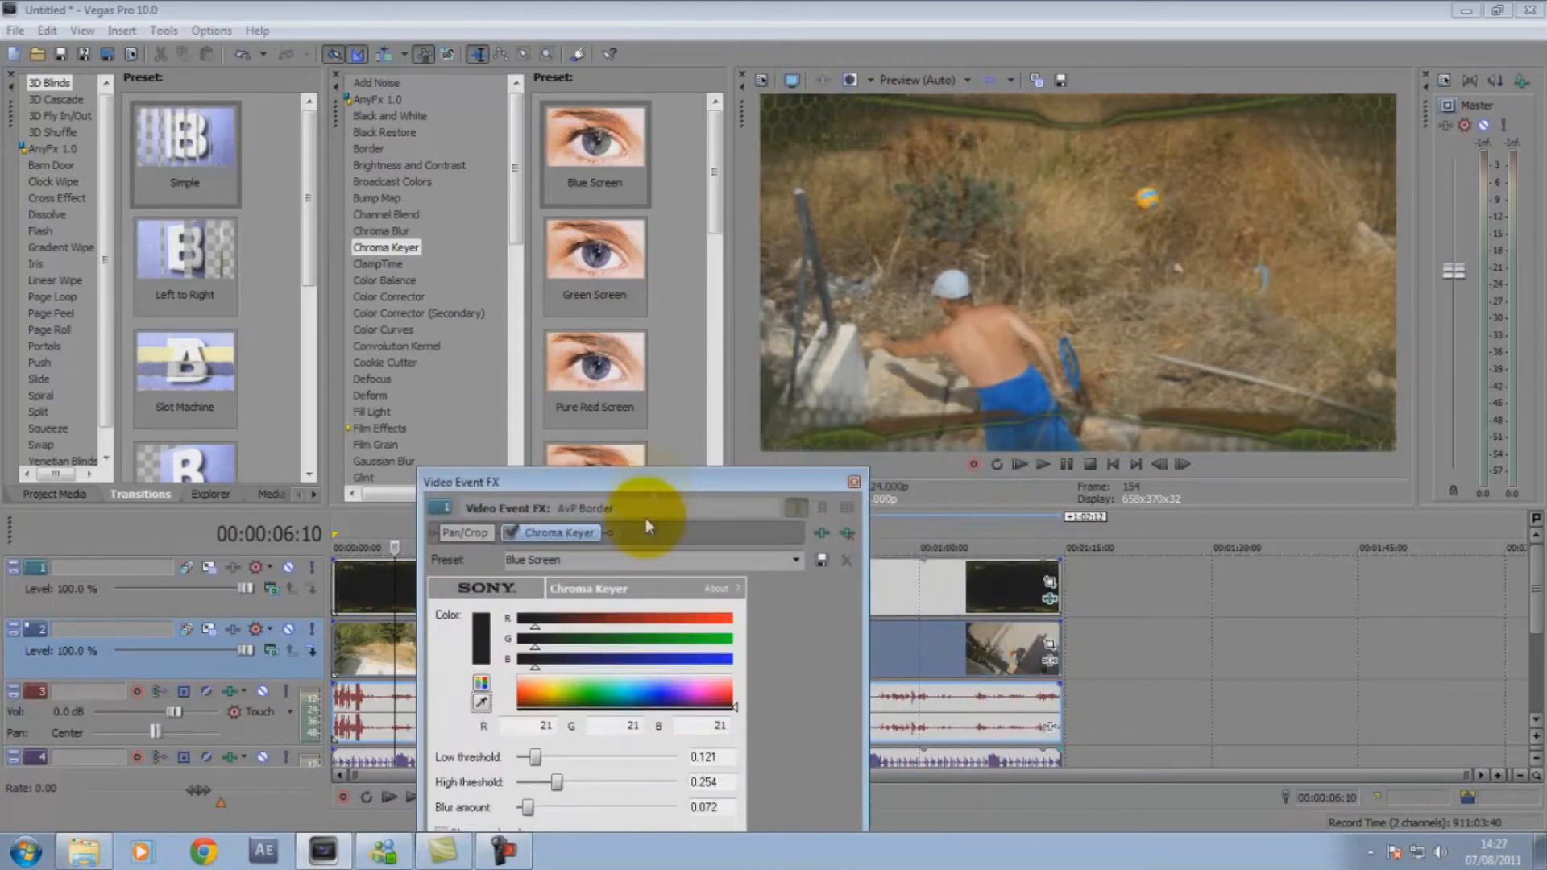
drag(537, 761, 533, 761)
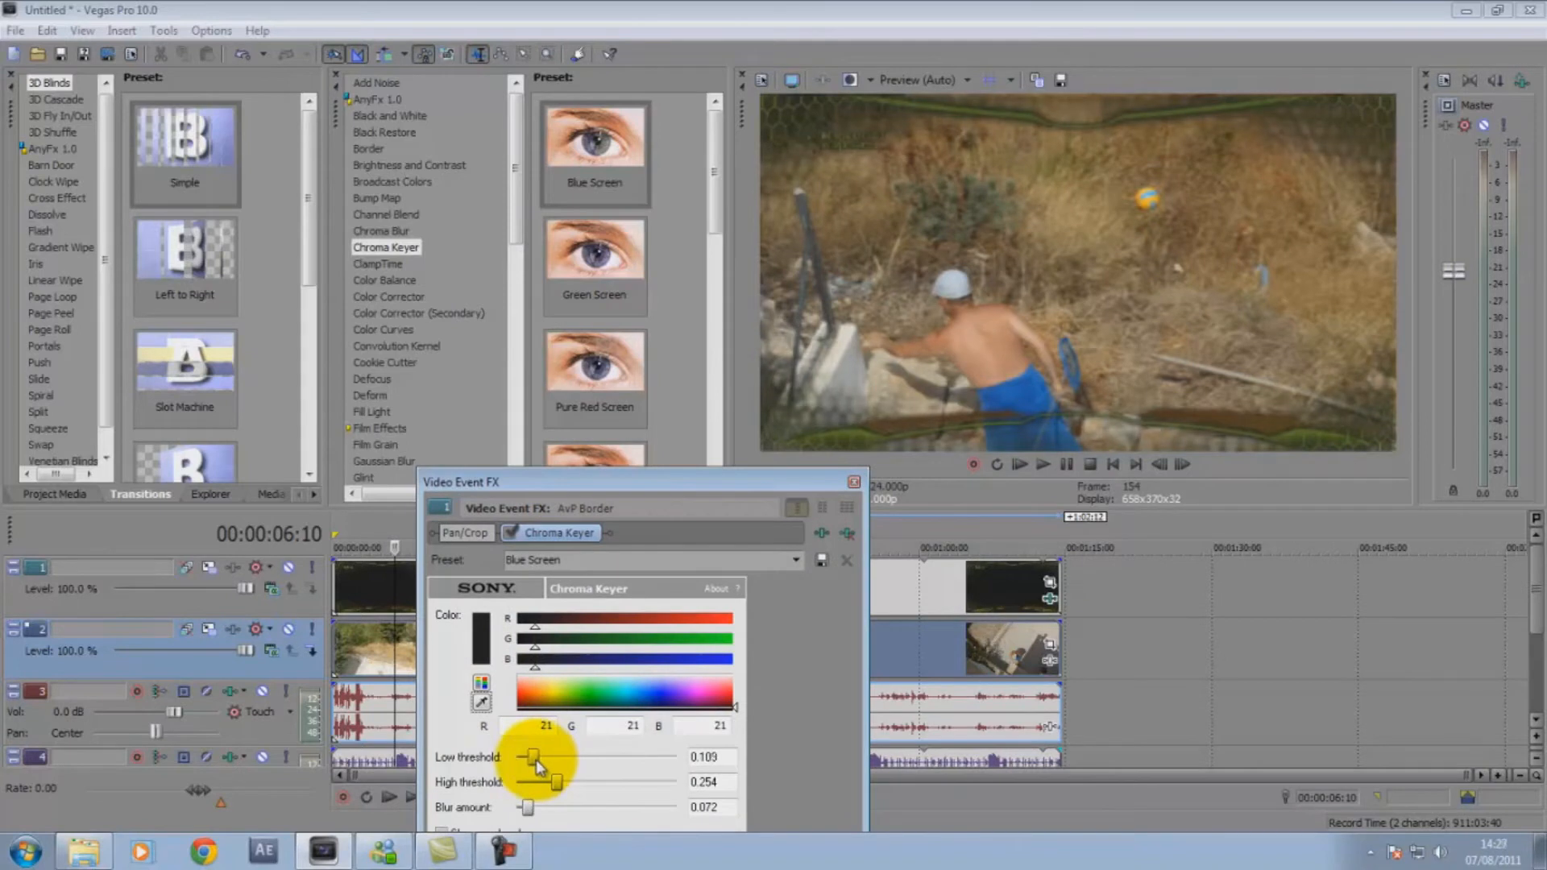
Close the keyer settings and apply the Color Corrector effect with the Reset to None preset to the footage clip on track 2.
click(854, 481)
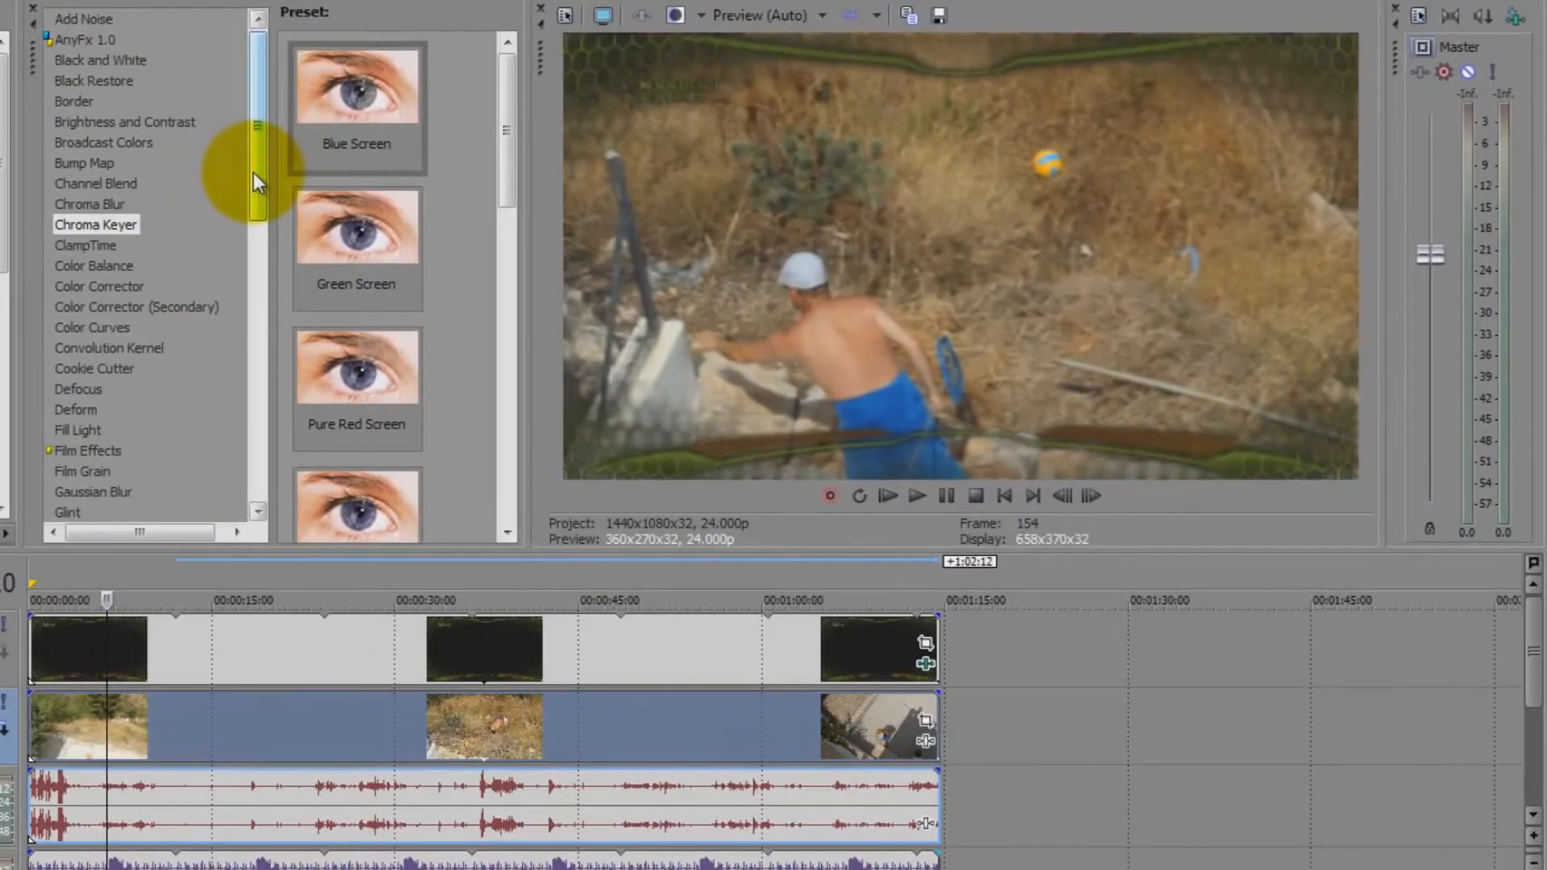
drag(455, 198, 445, 228)
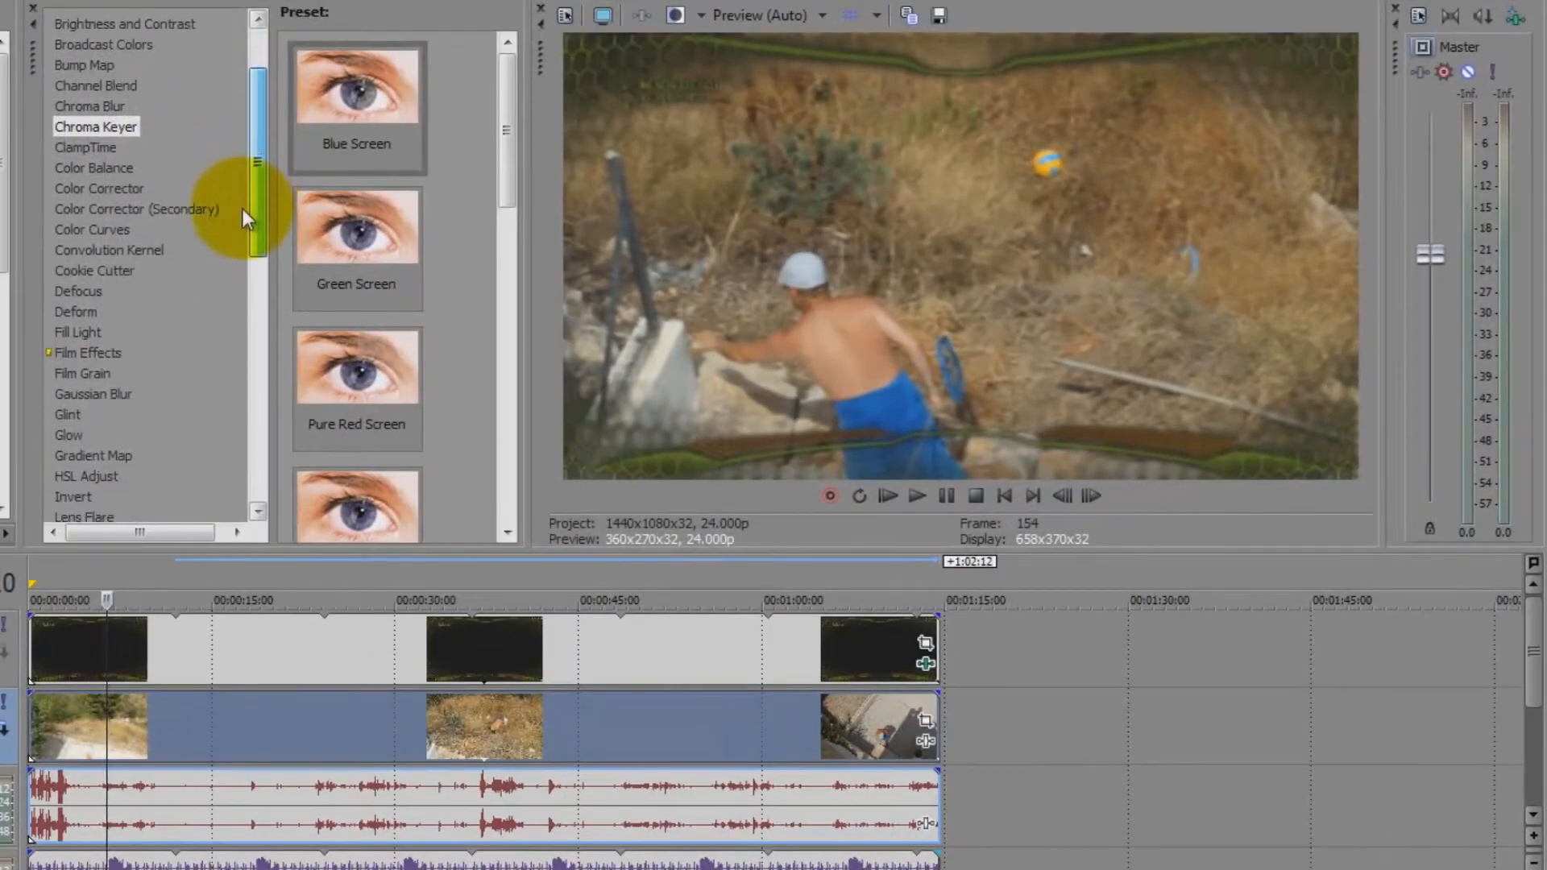
click(120, 185)
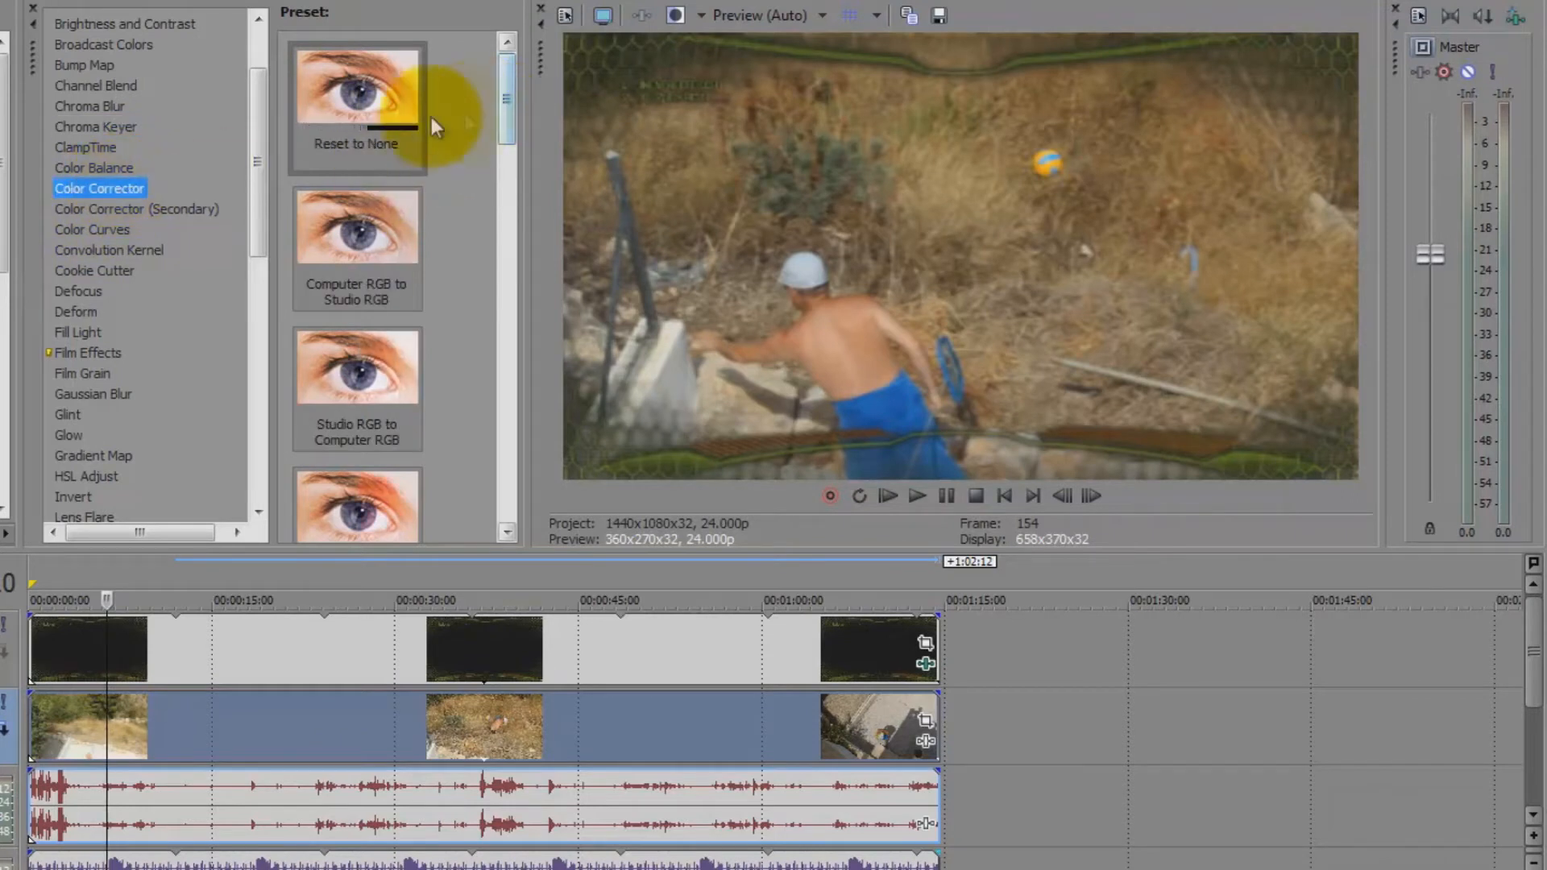
click(356, 112)
drag(504, 129, 519, 348)
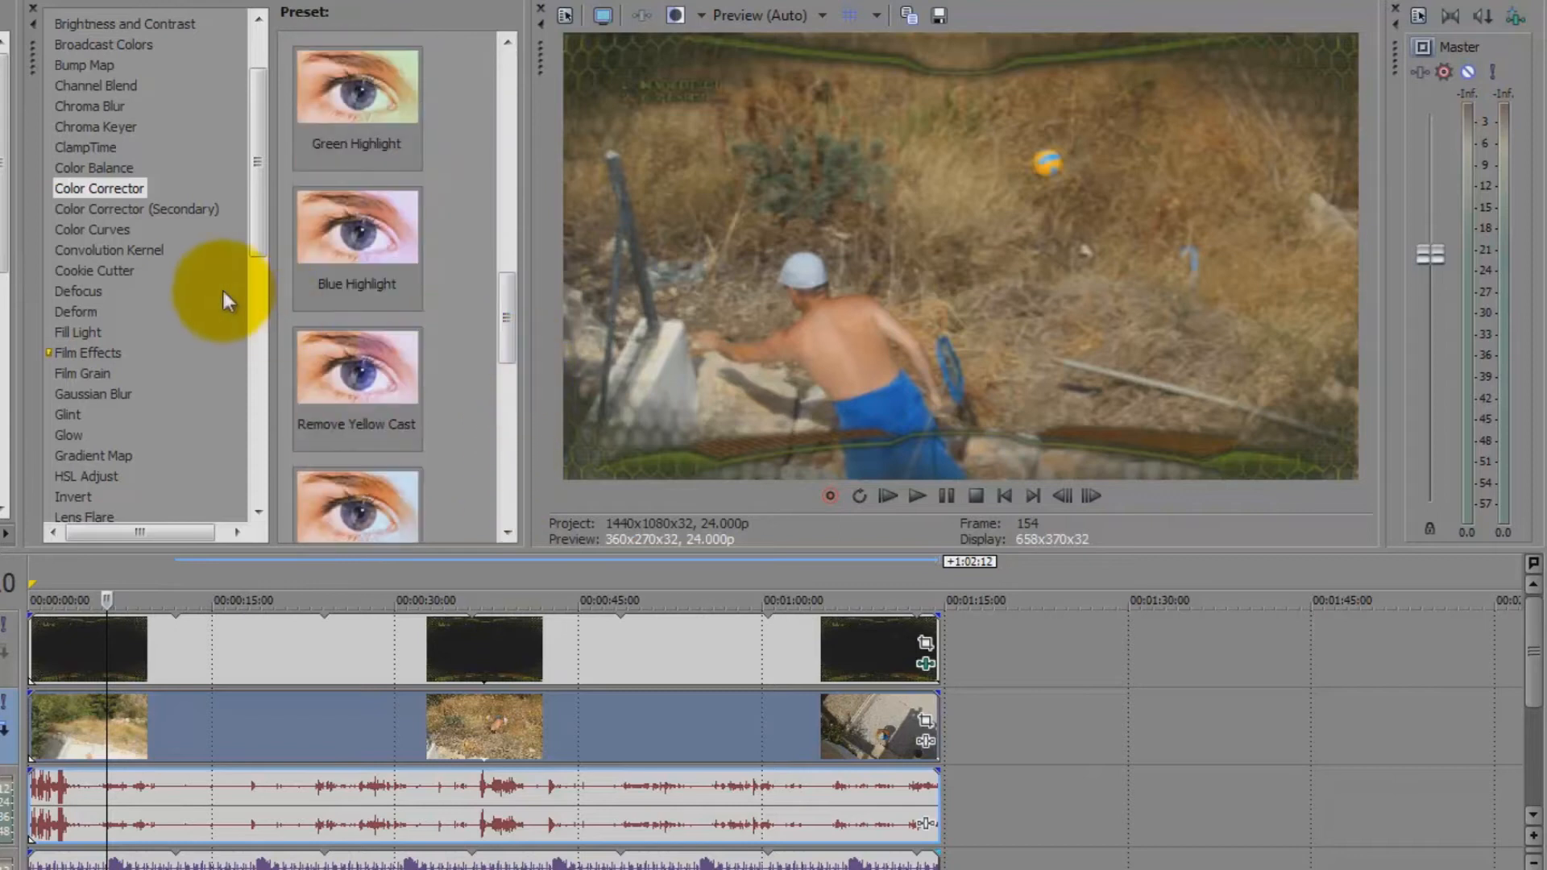
click(177, 208)
mouse_move(506, 120)
mouse_down()
mouse_move(520, 524)
mouse_move(529, 105)
mouse_up()
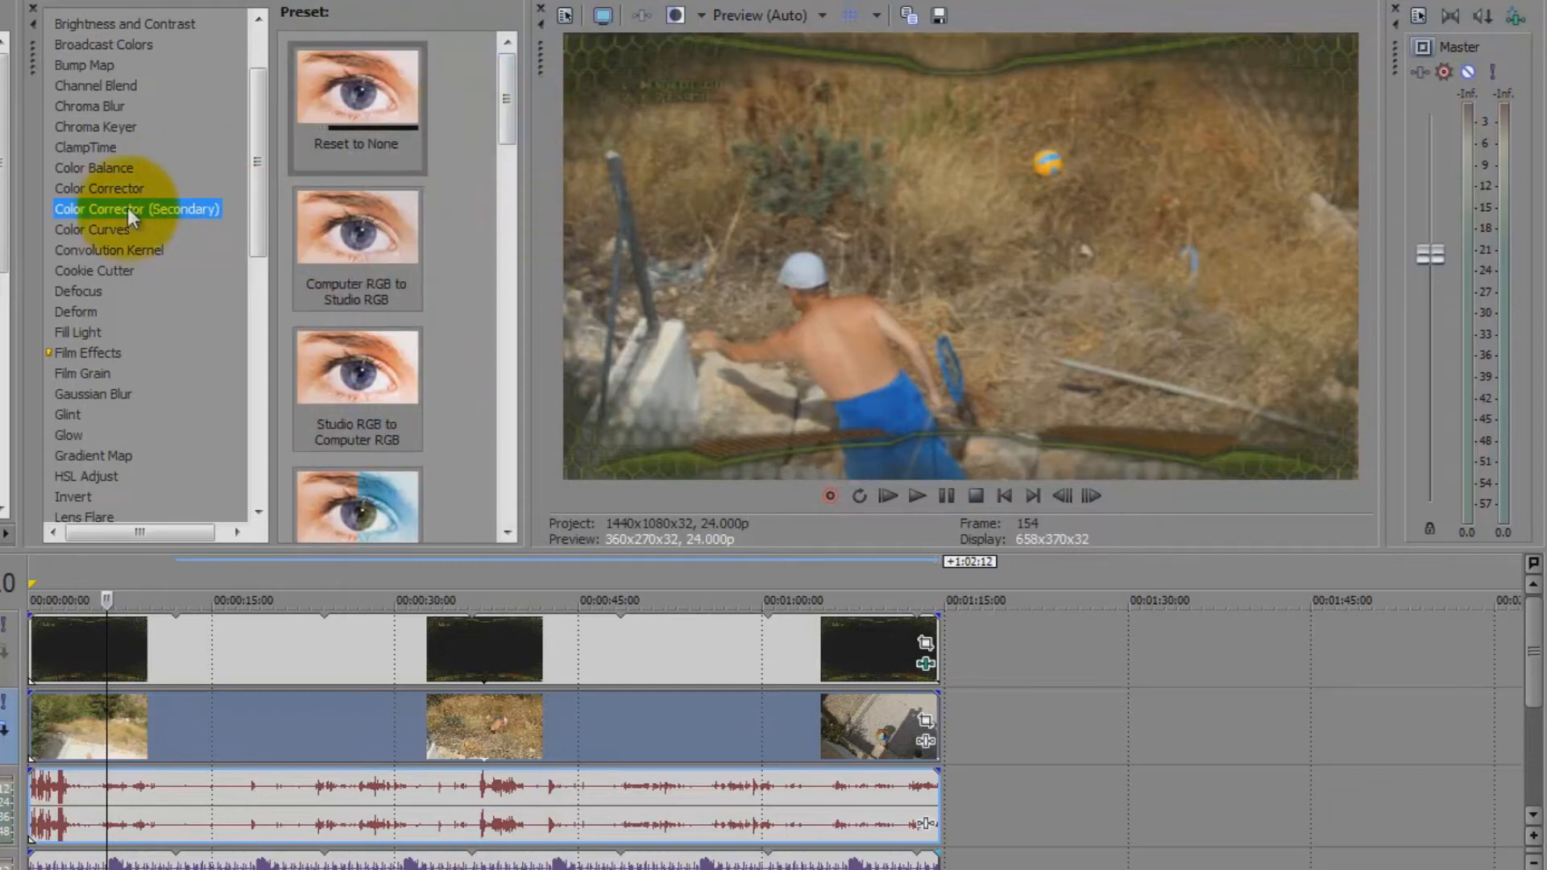
click(141, 188)
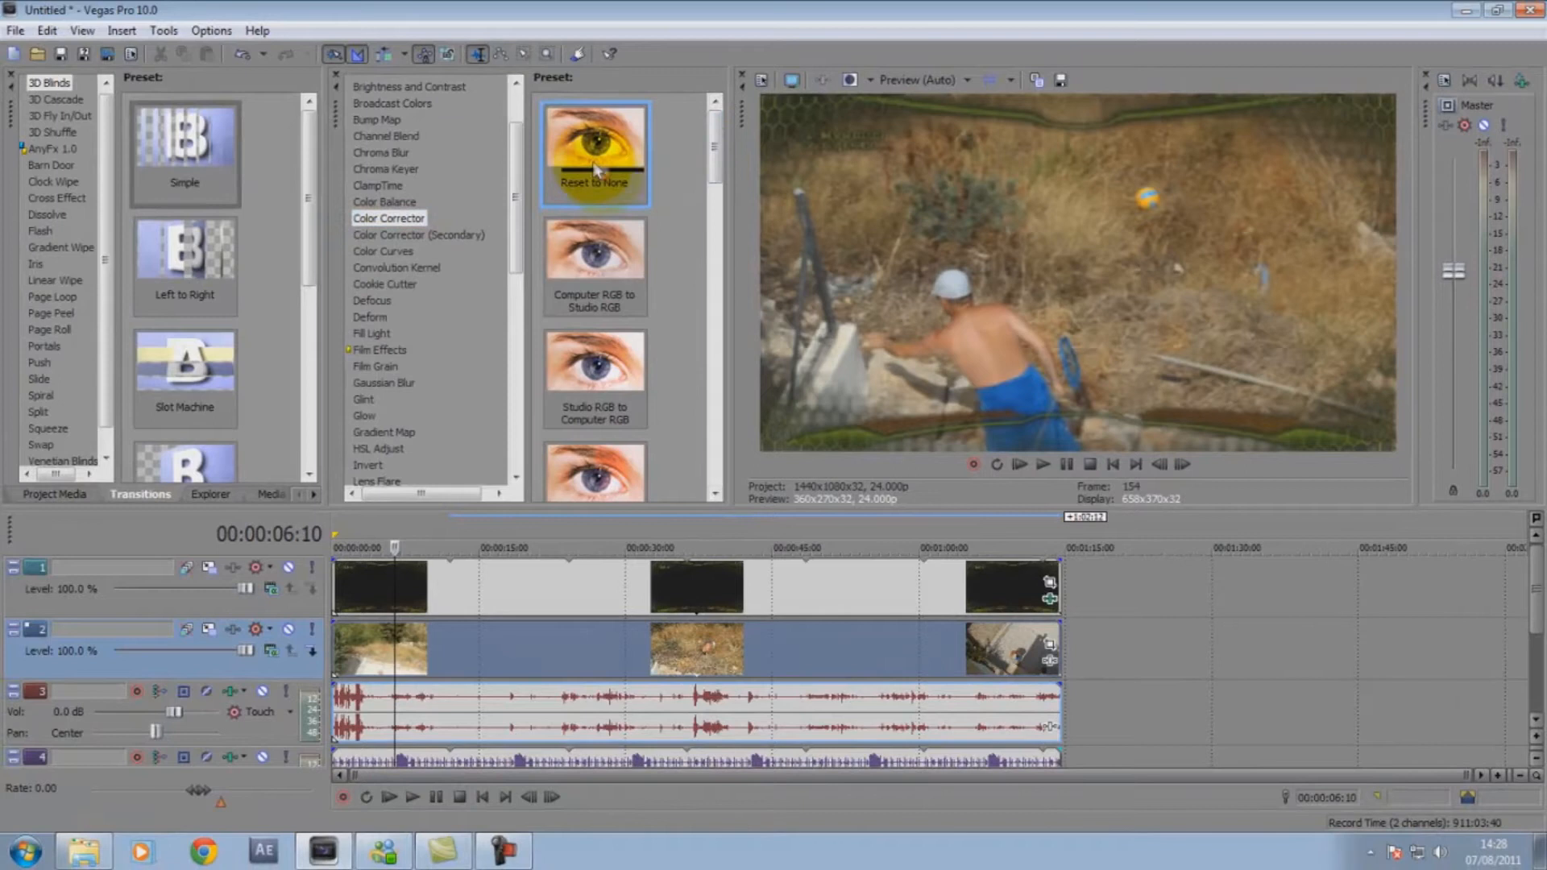
drag(483, 127, 569, 296)
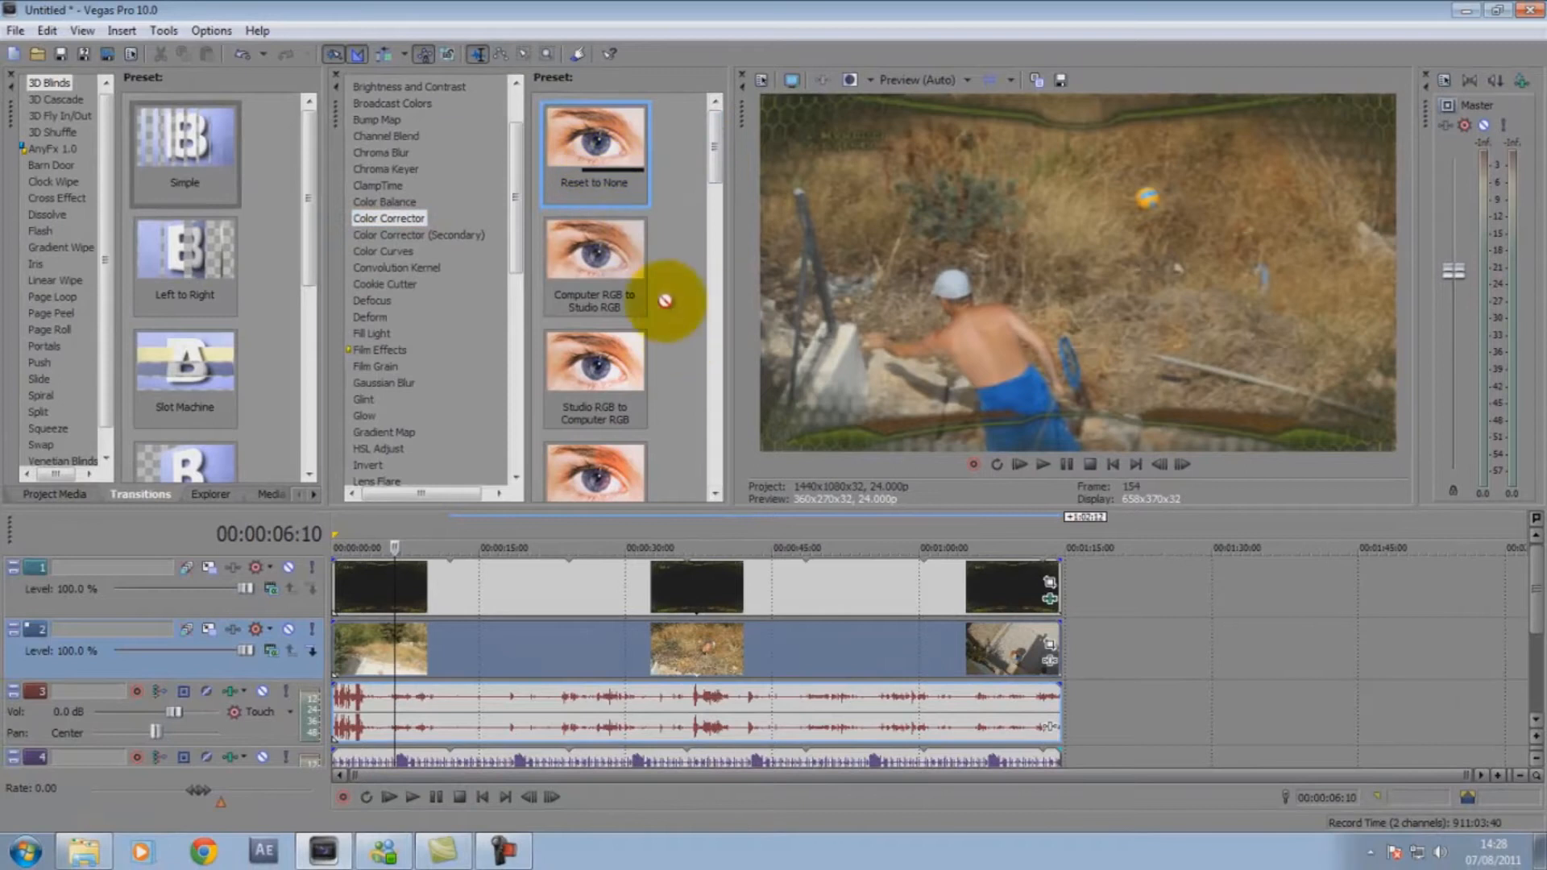
drag(665, 301, 496, 657)
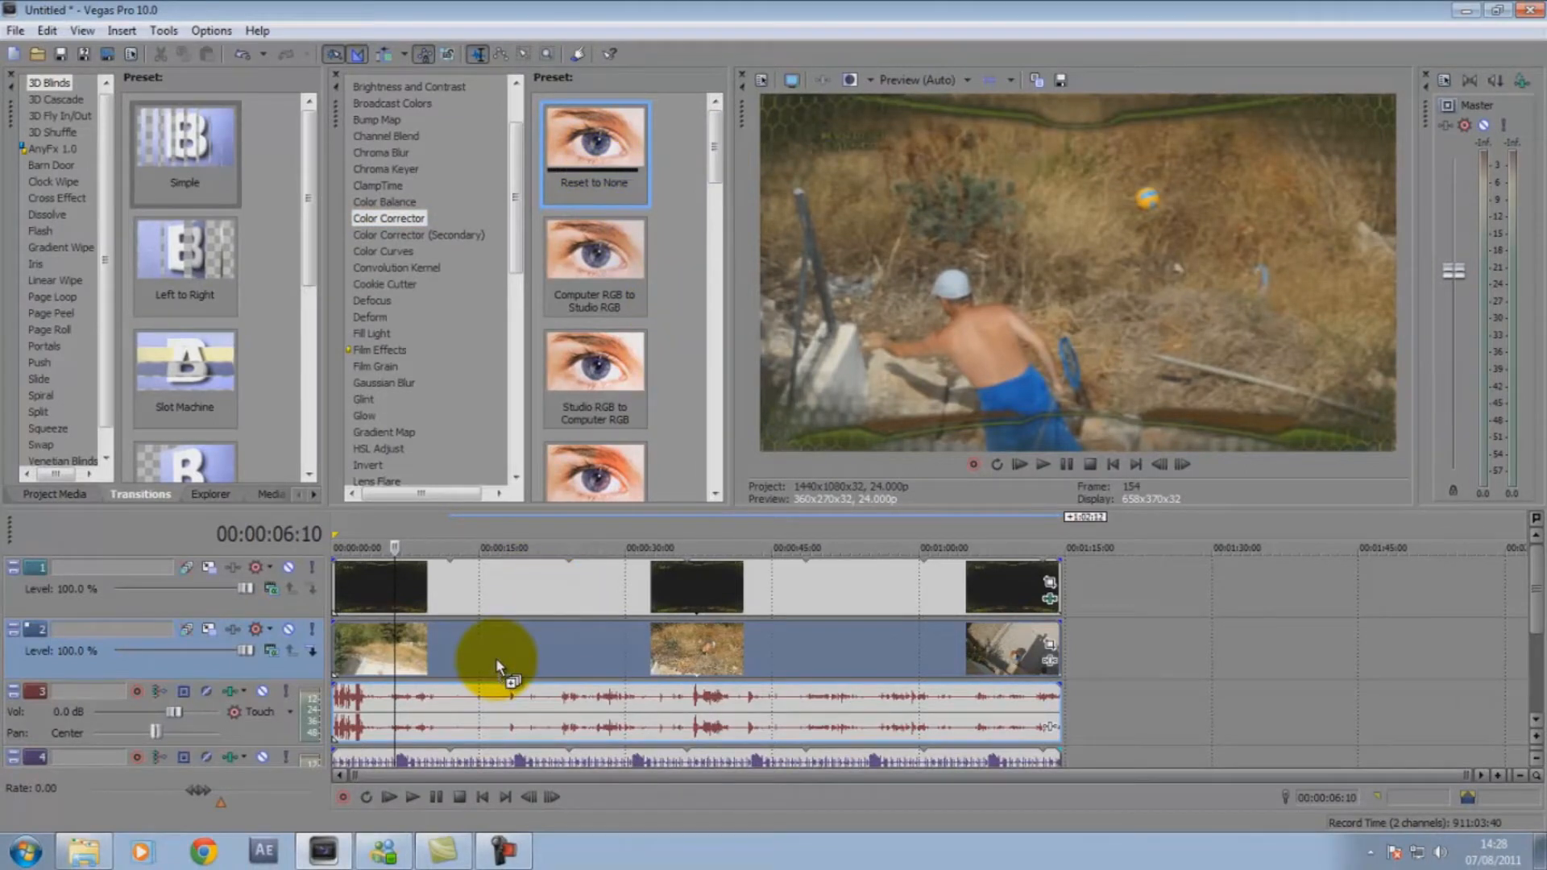
drag(662, 480, 912, 443)
Tint the footage green with low at about 225.0°/0.658, mid 232.8°/0.487, high 249.0°/0.648, and raise saturation to about 1.416.
click(754, 651)
drag(756, 659, 728, 674)
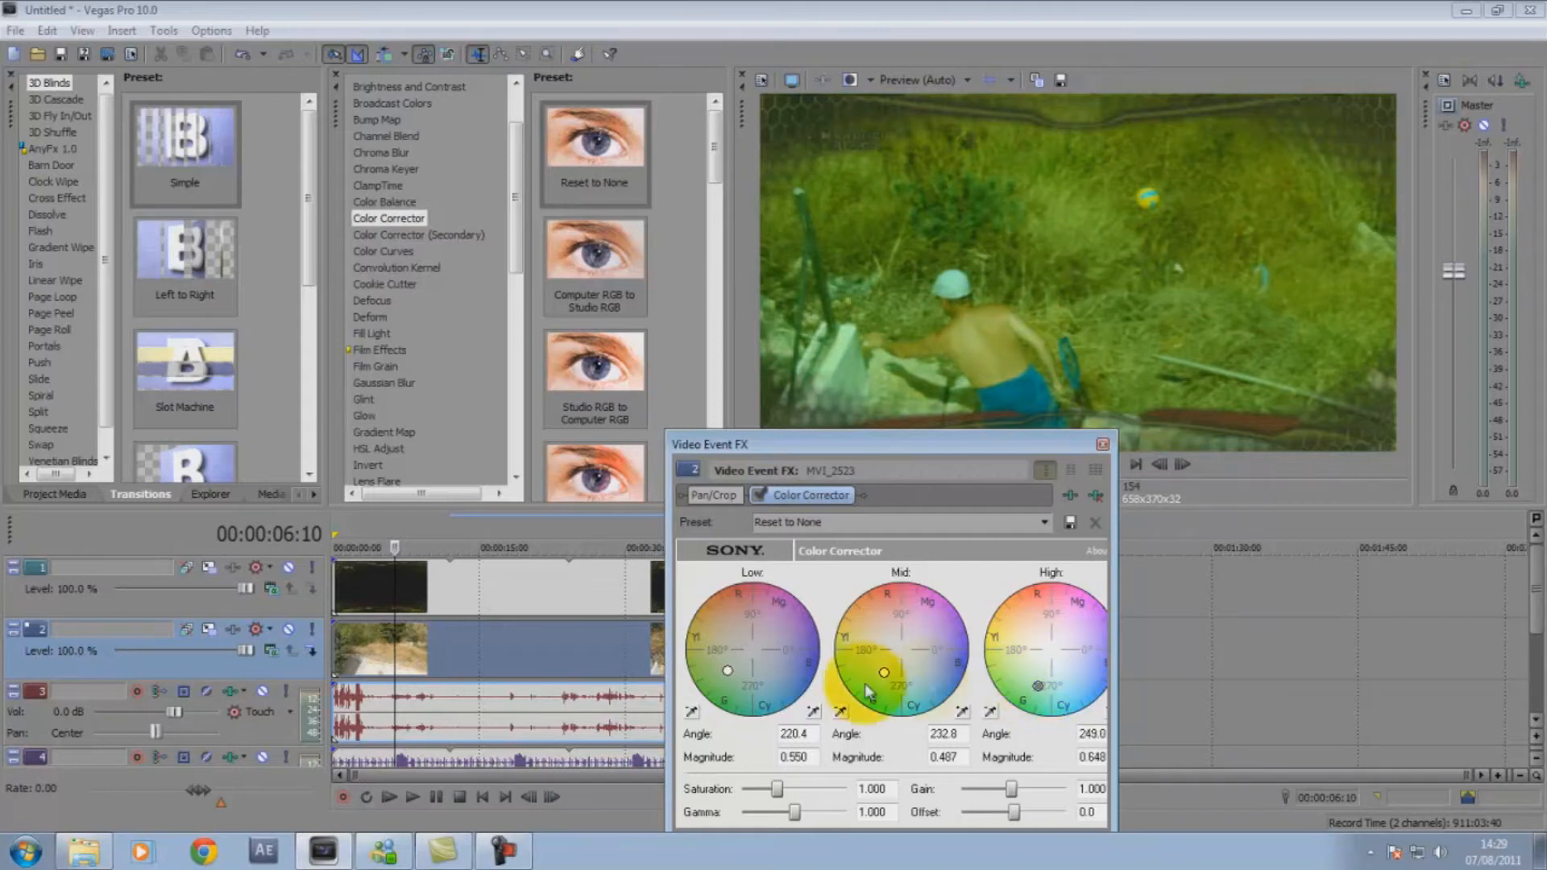
drag(730, 675, 724, 683)
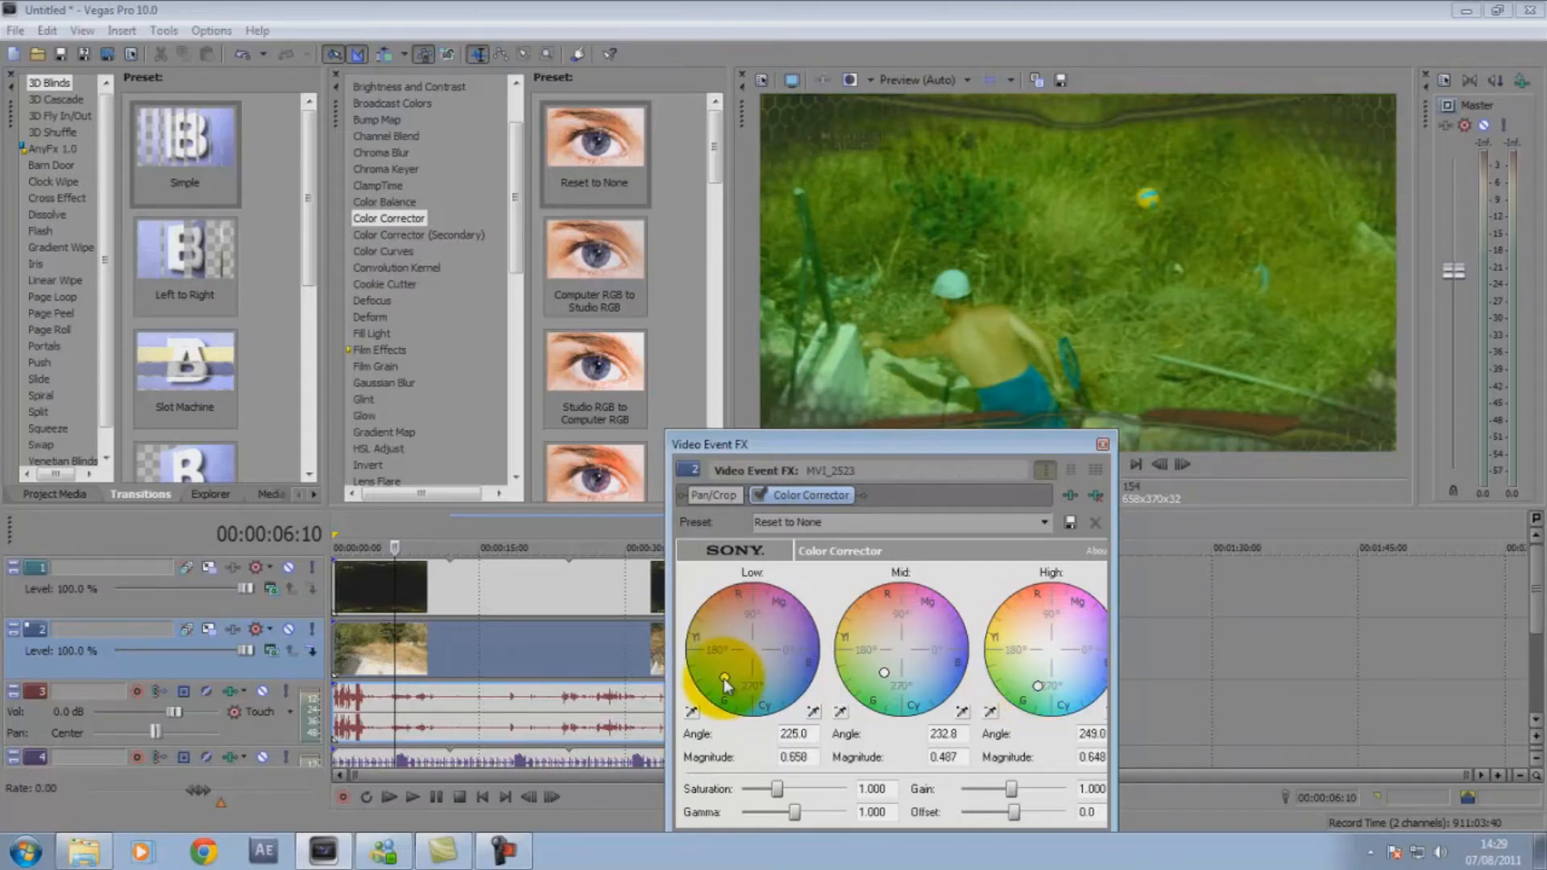
drag(778, 789, 791, 790)
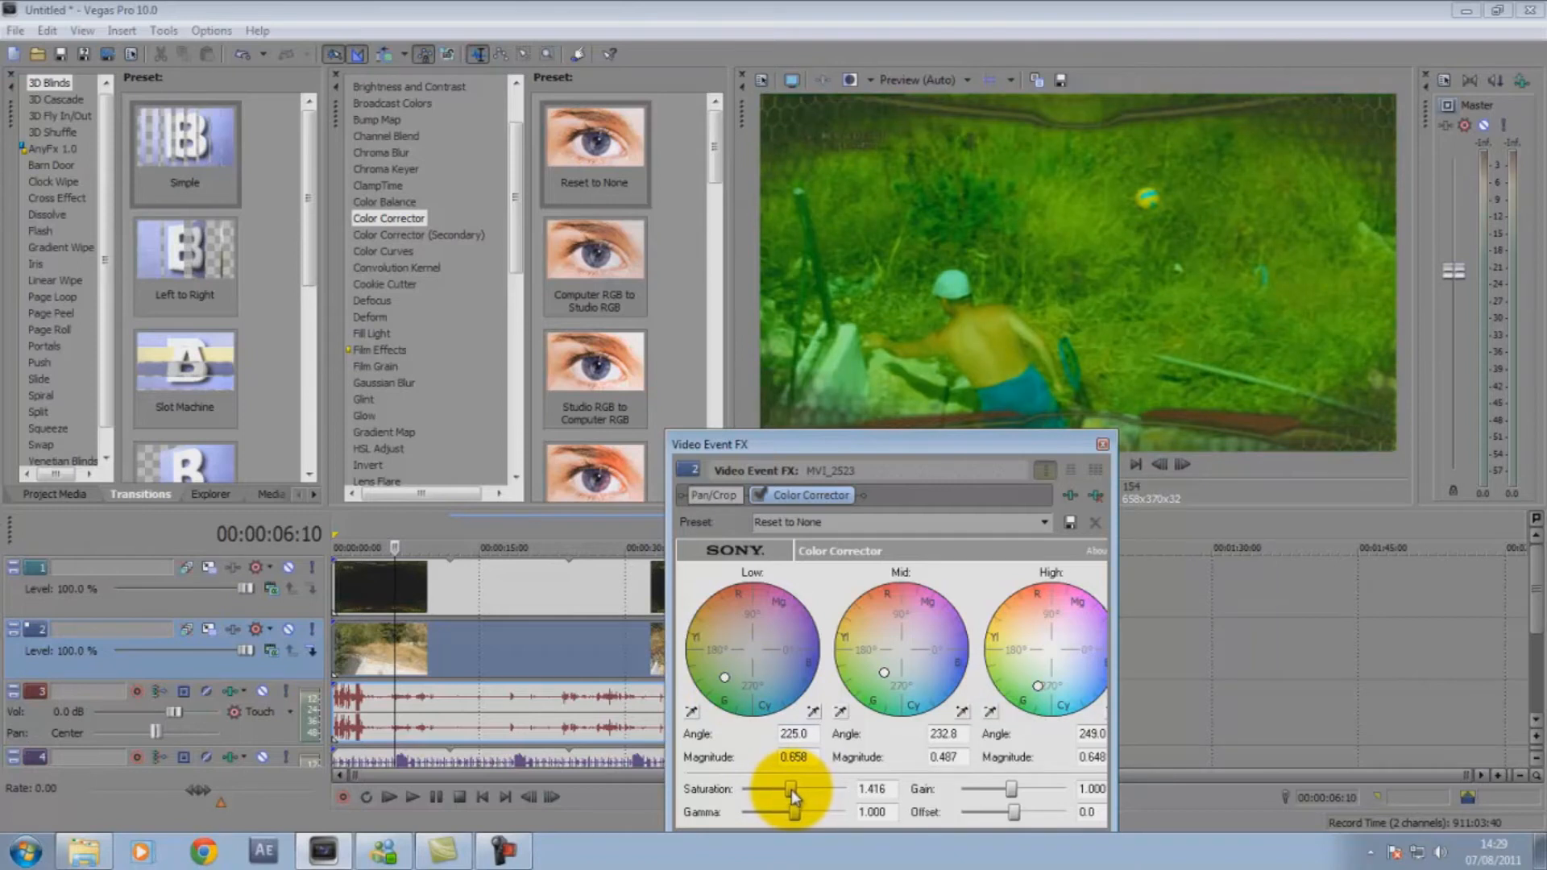
click(1102, 445)
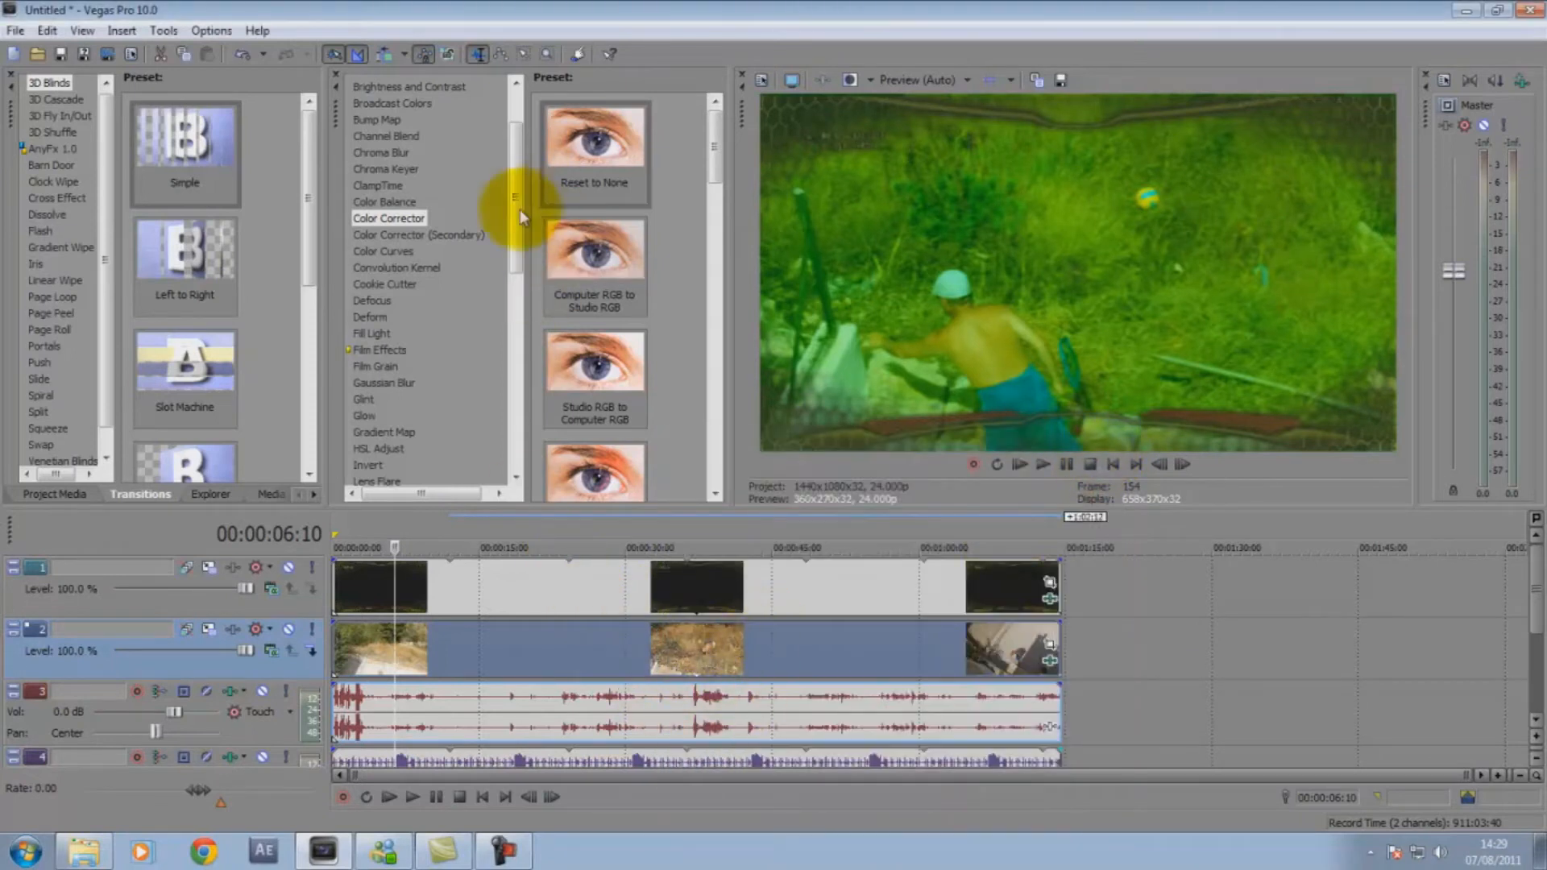
Apply the Brightness and Contrast effect with the Reset to None preset to the footage clip.
scroll(516, 198, up, 2)
click(448, 174)
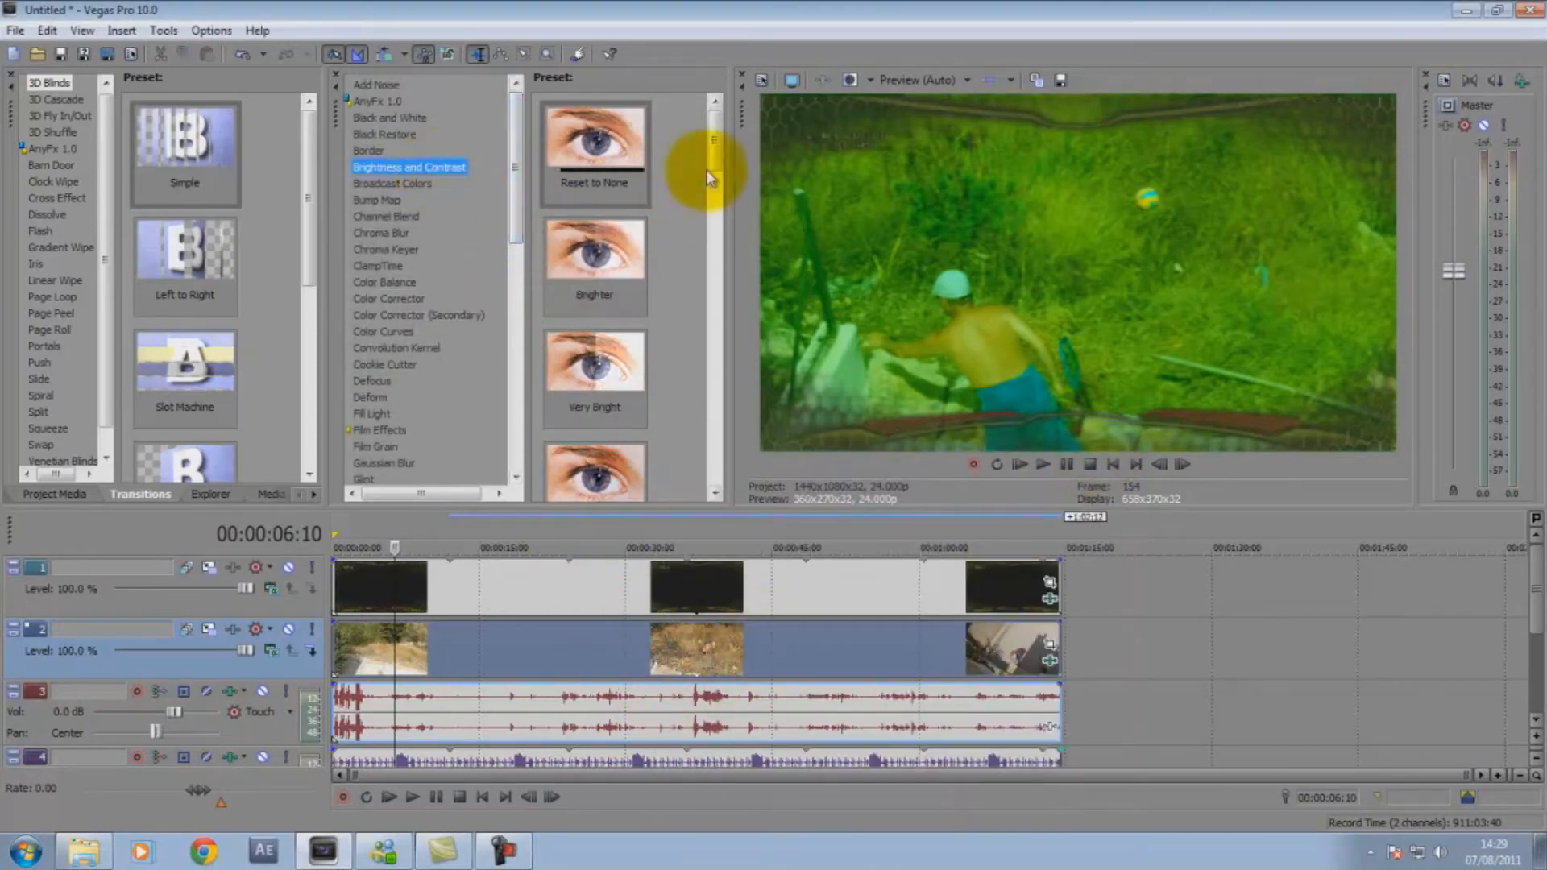
scroll(717, 176, down, 1)
drag(715, 176, 718, 138)
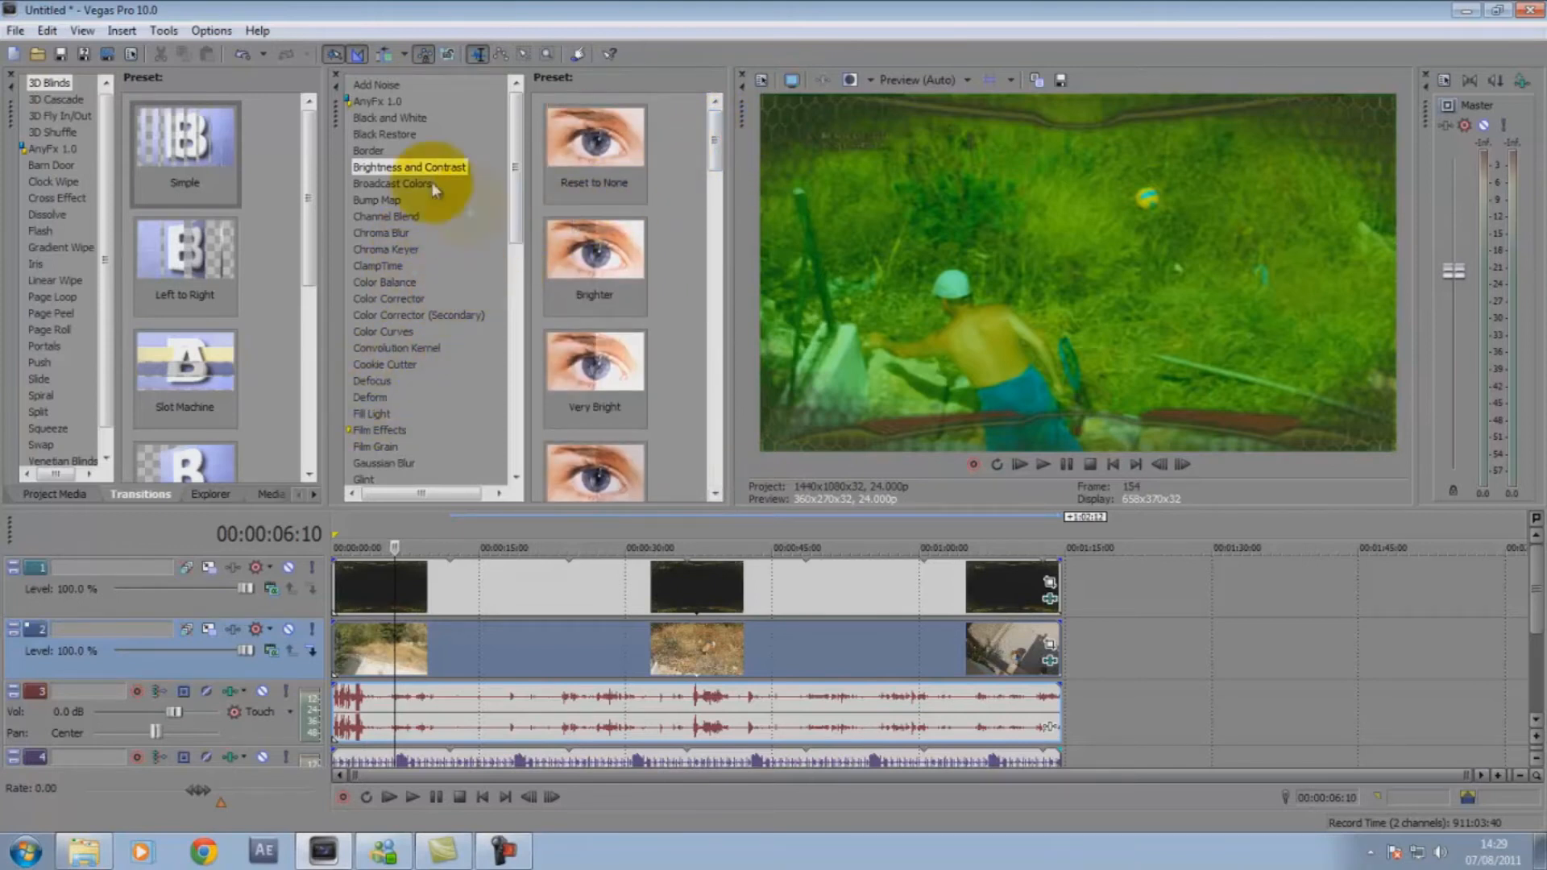
drag(594, 141, 539, 684)
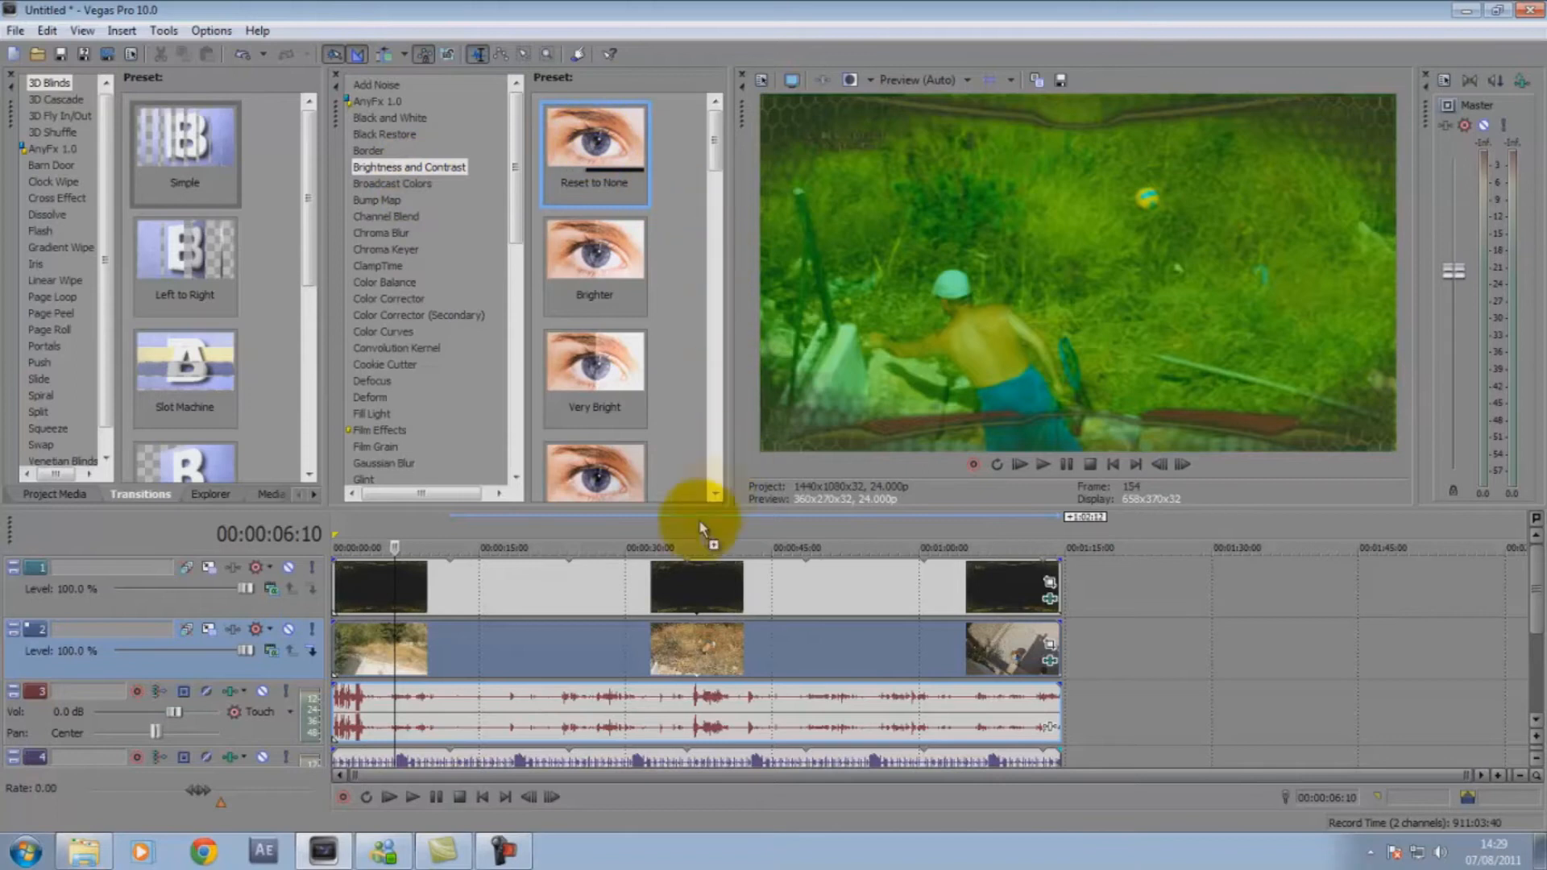
Set the footage's contrast to about 0.23 and brightness to about -0.12, and close the effect settings.
drag(425, 661, 450, 611)
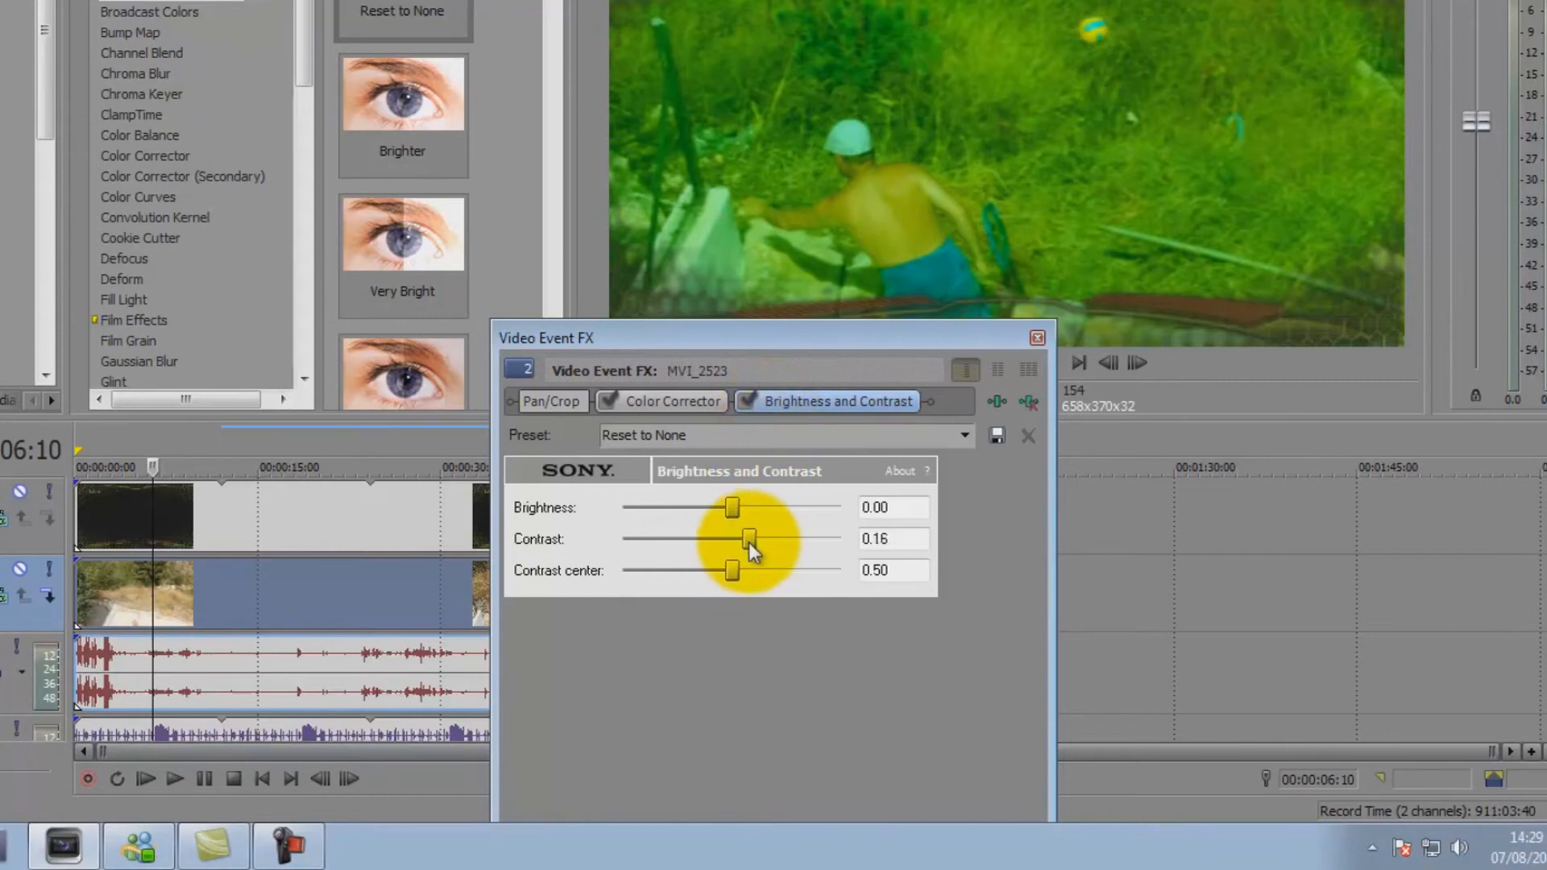
drag(750, 544, 795, 552)
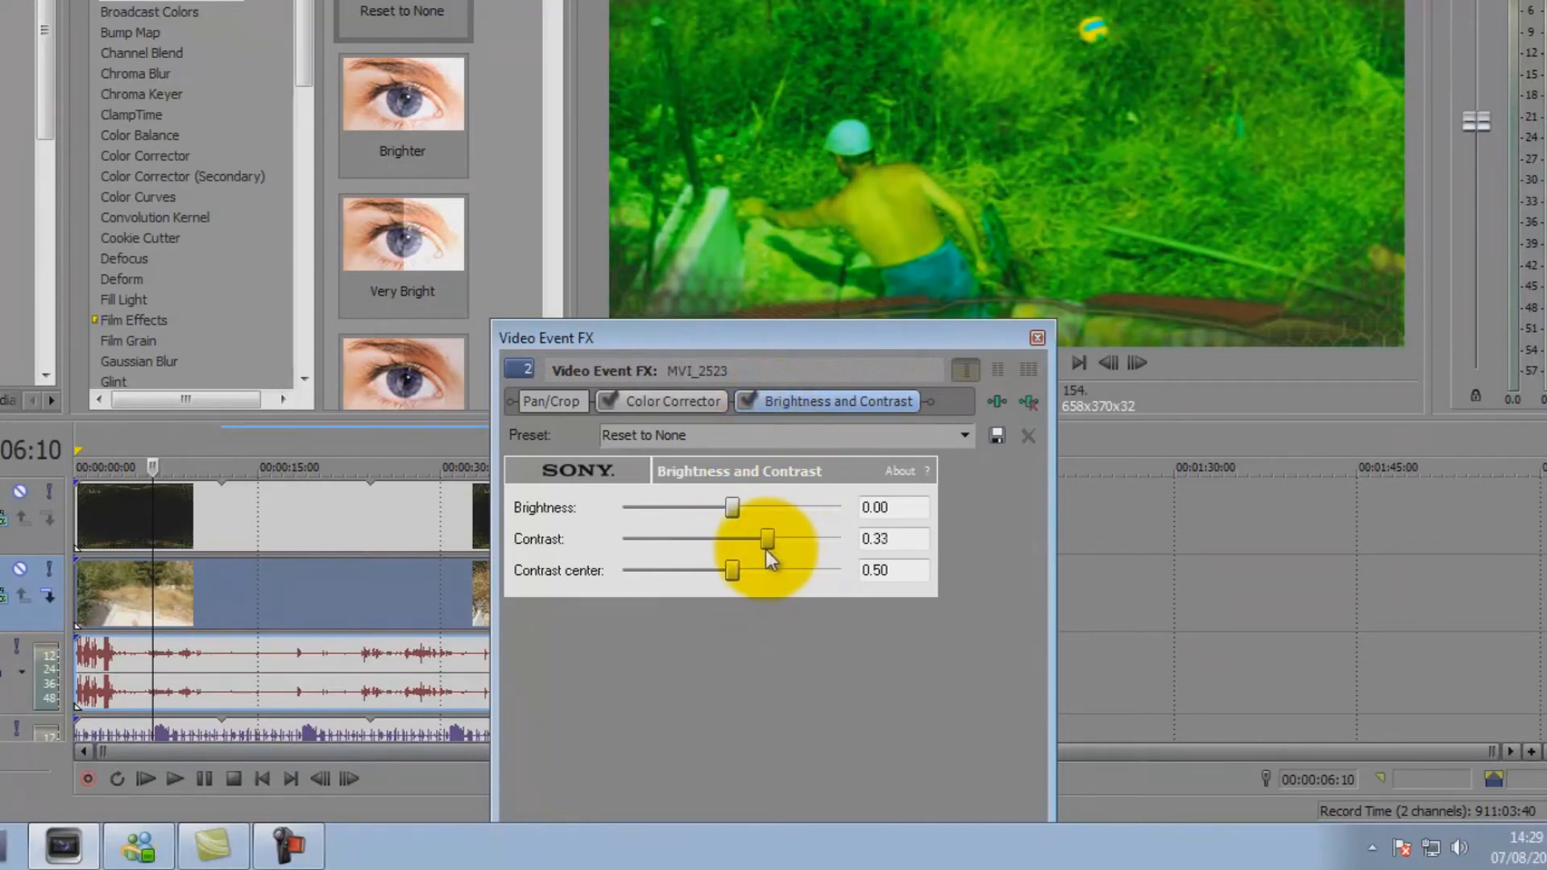
drag(759, 553, 720, 509)
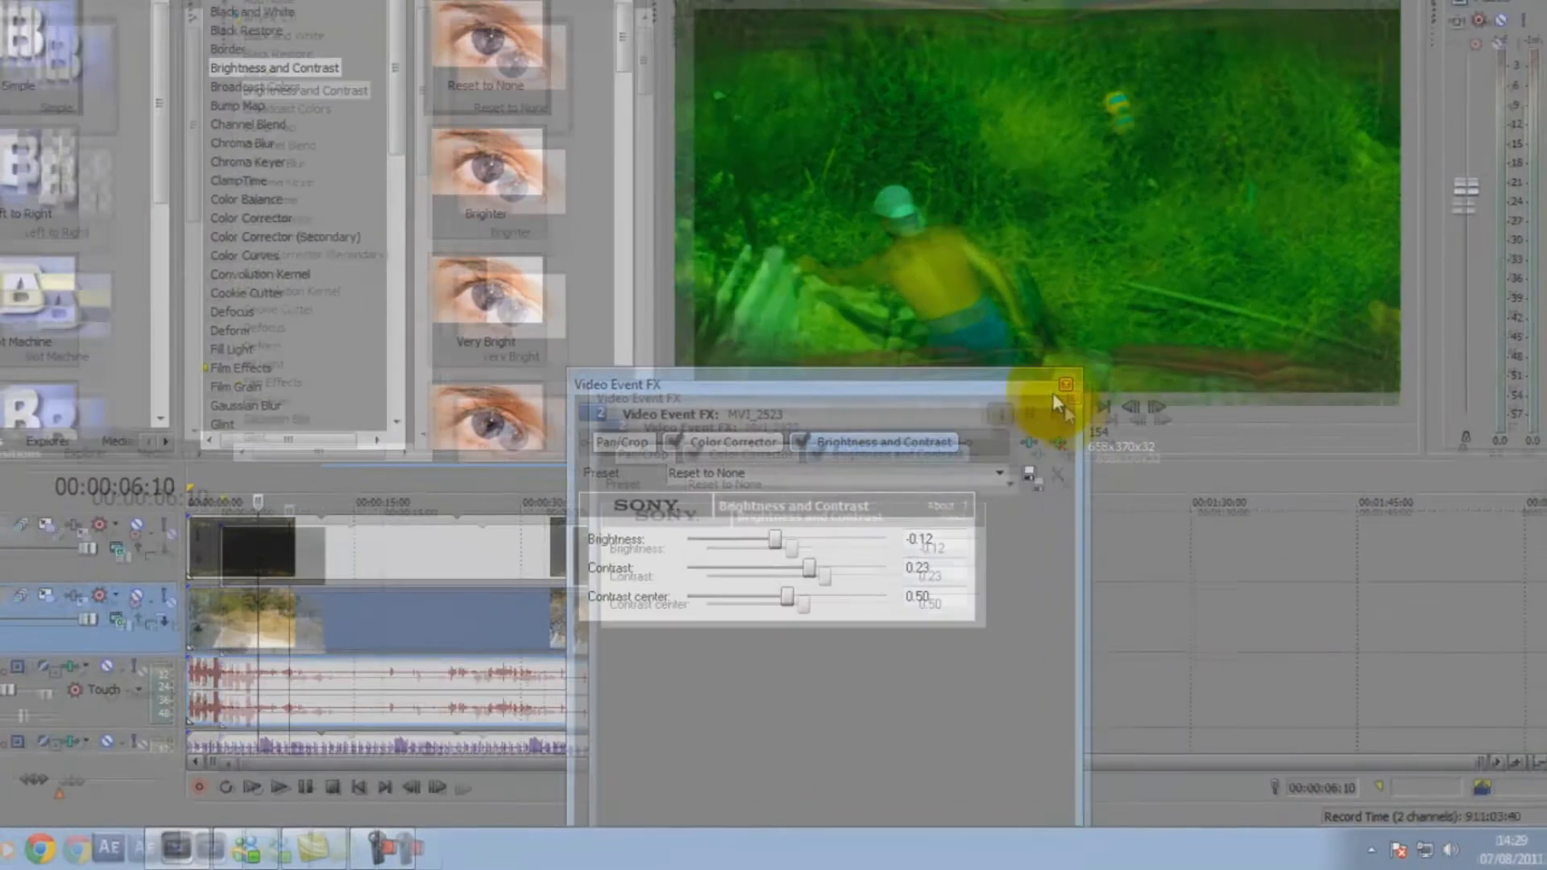
click(1057, 388)
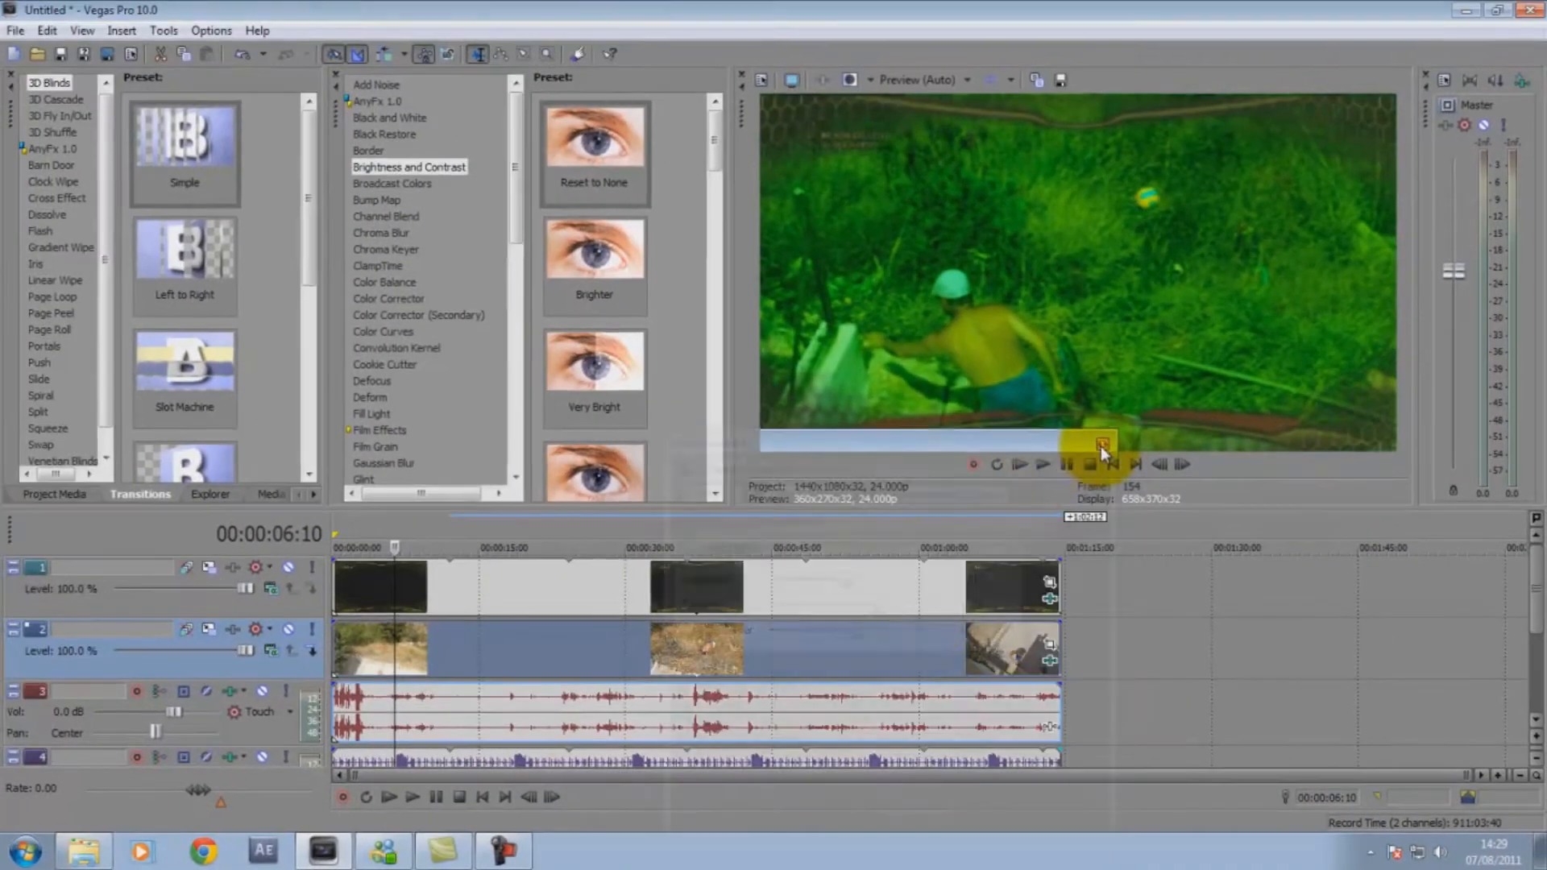
Apply the Film Grain effect with the Subtle preset to the footage clip, keeping its default settings.
drag(515, 224, 513, 265)
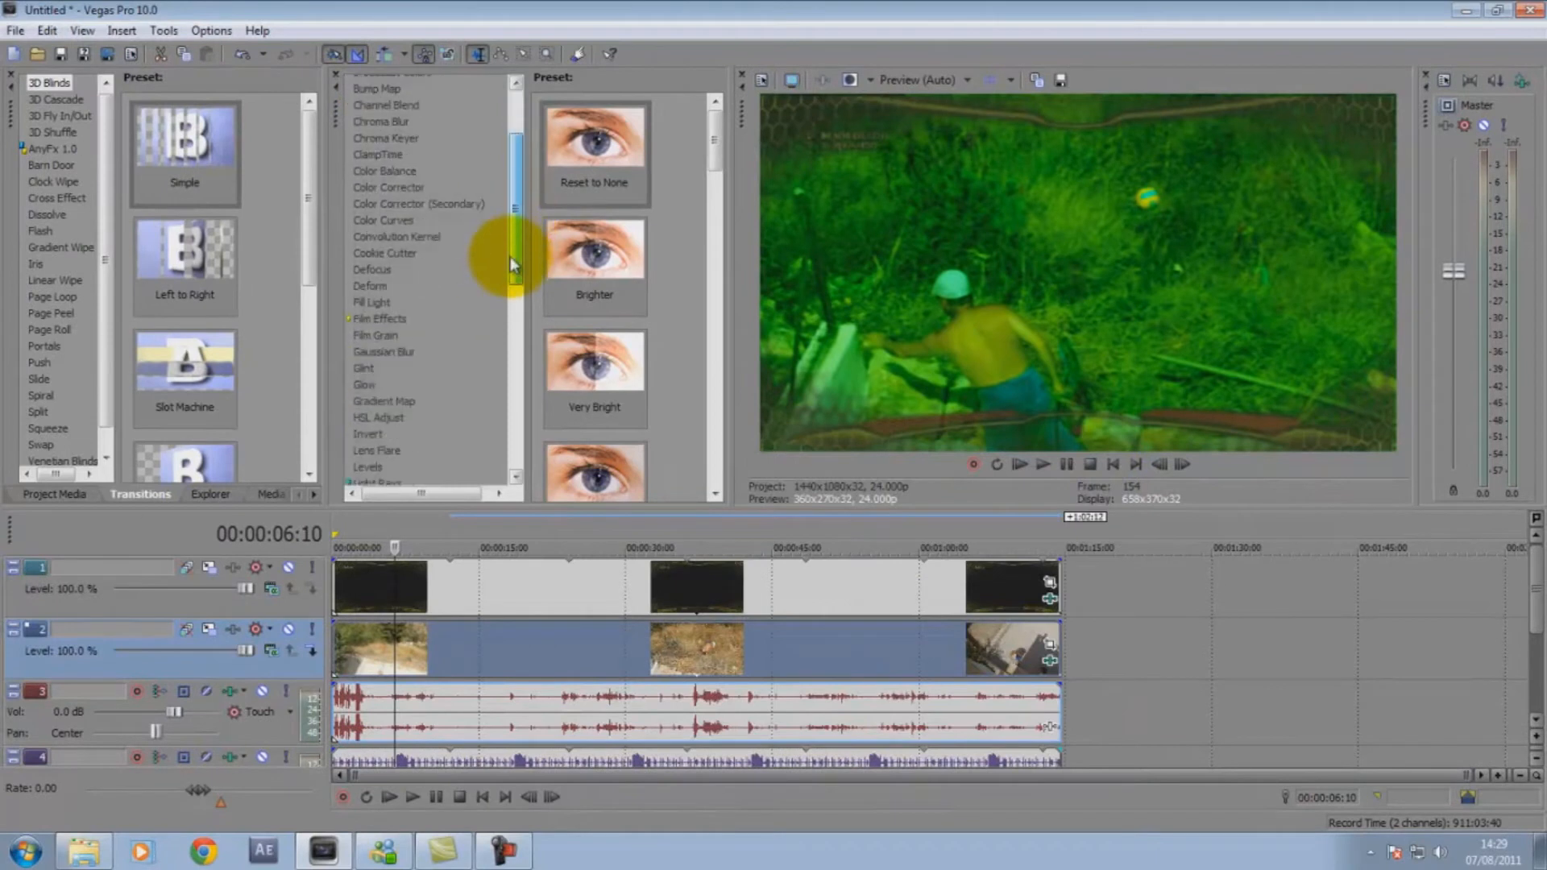
click(393, 337)
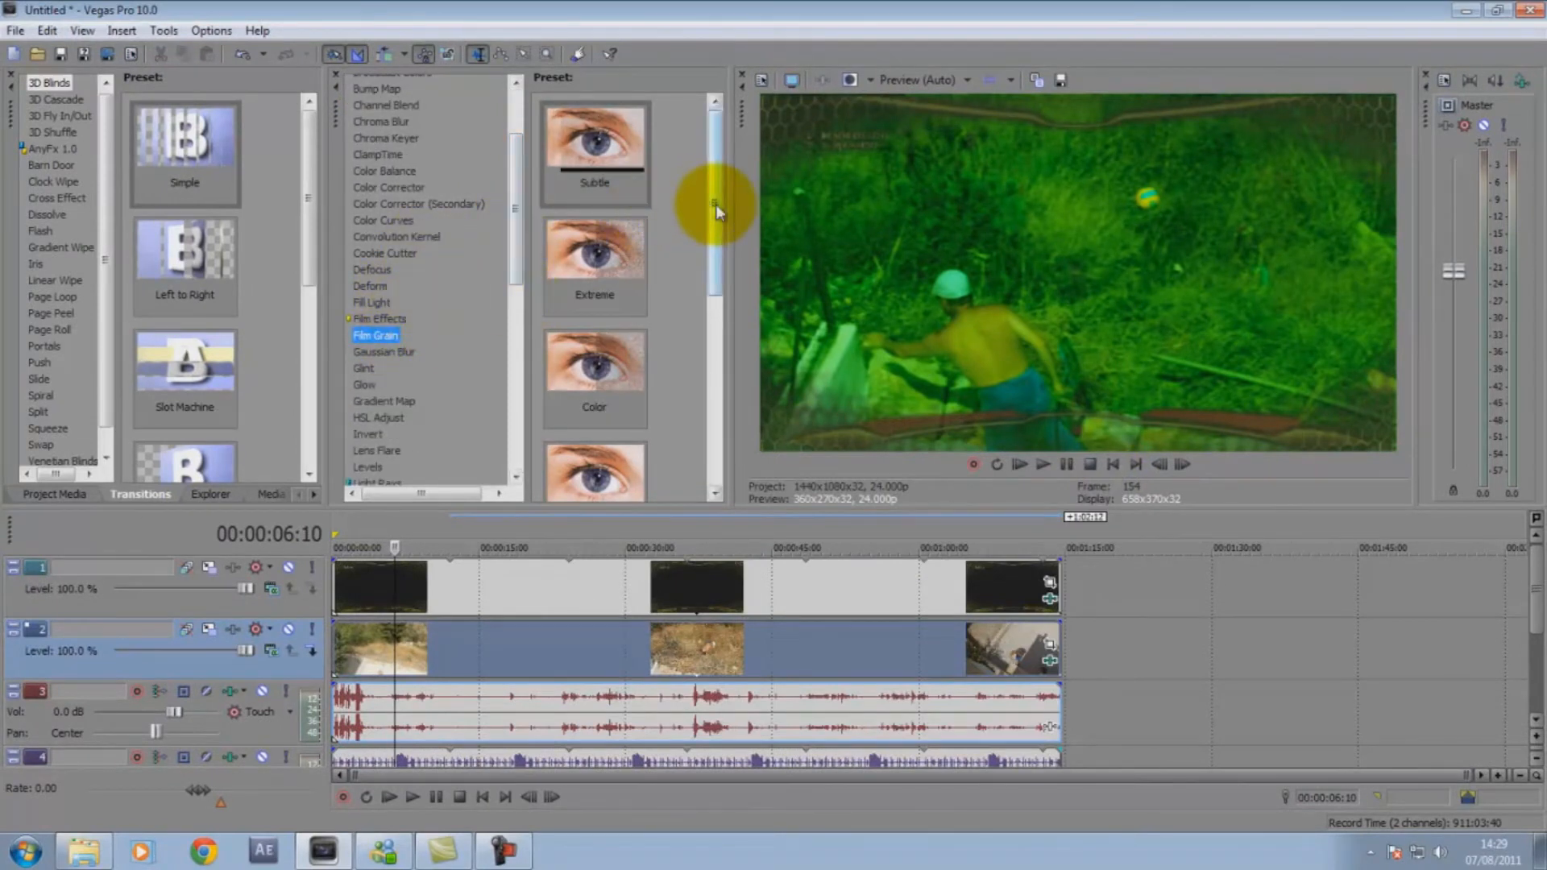
drag(609, 163, 542, 655)
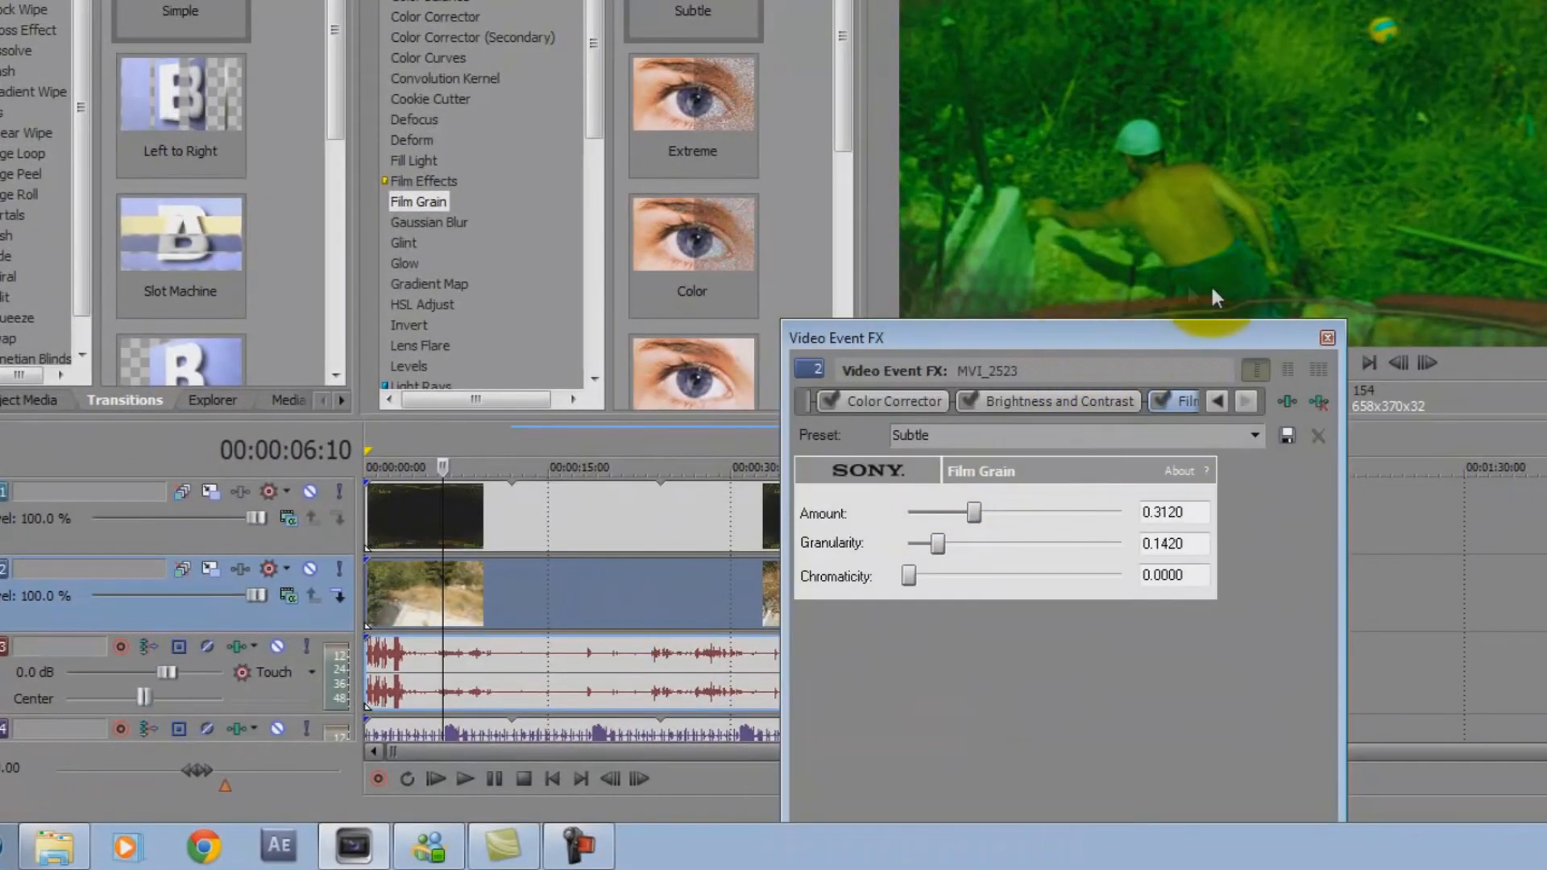
click(1327, 339)
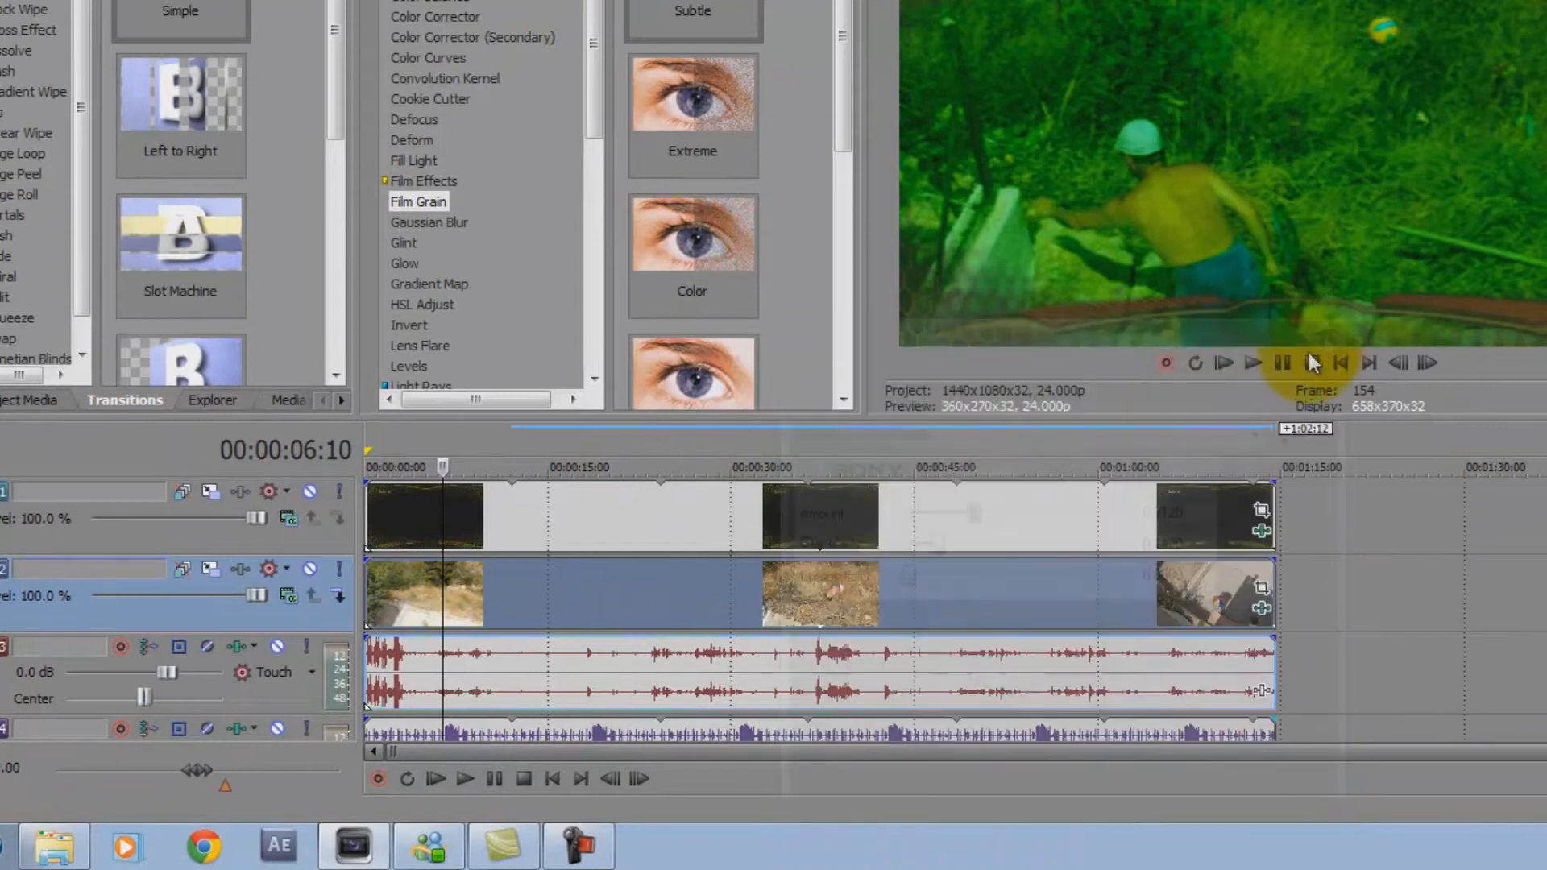
Preview the graded footage at several points along the timeline and mute audio track 3.
click(785, 515)
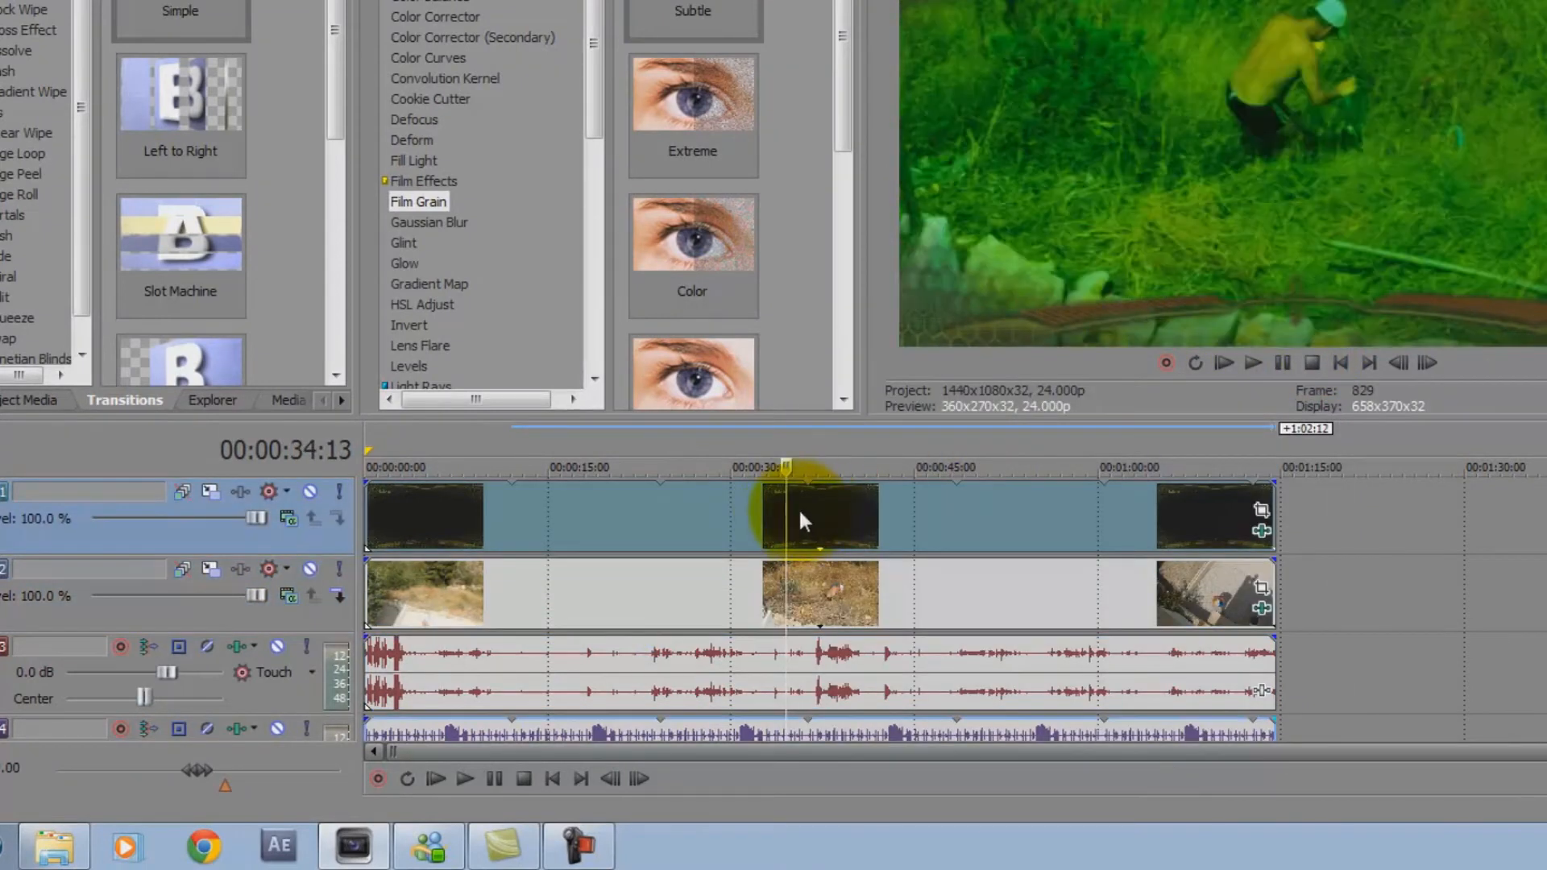
key(space)
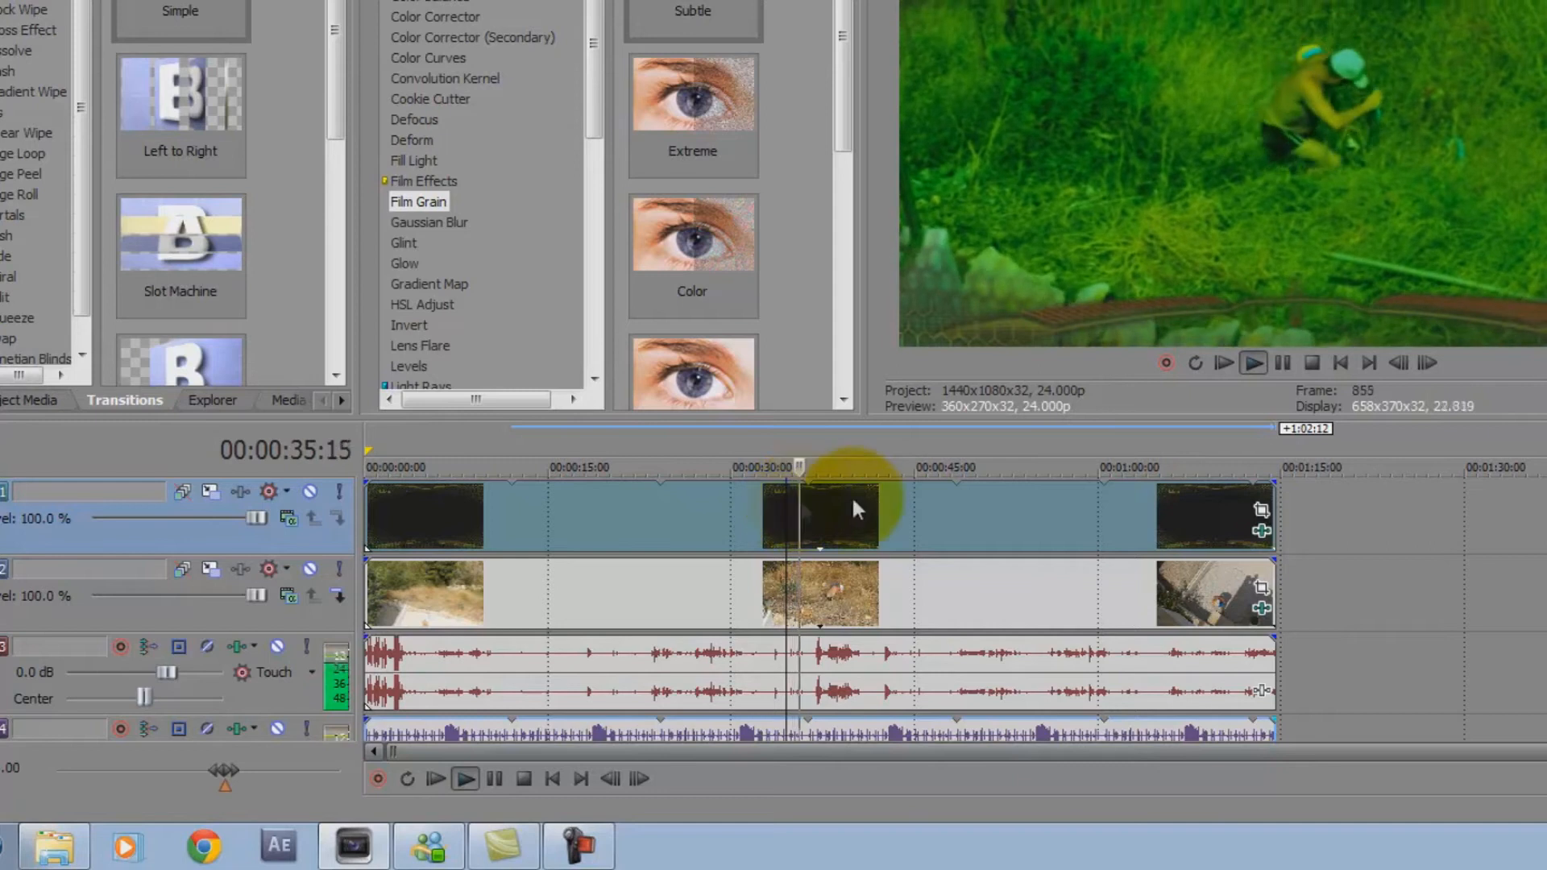
click(277, 646)
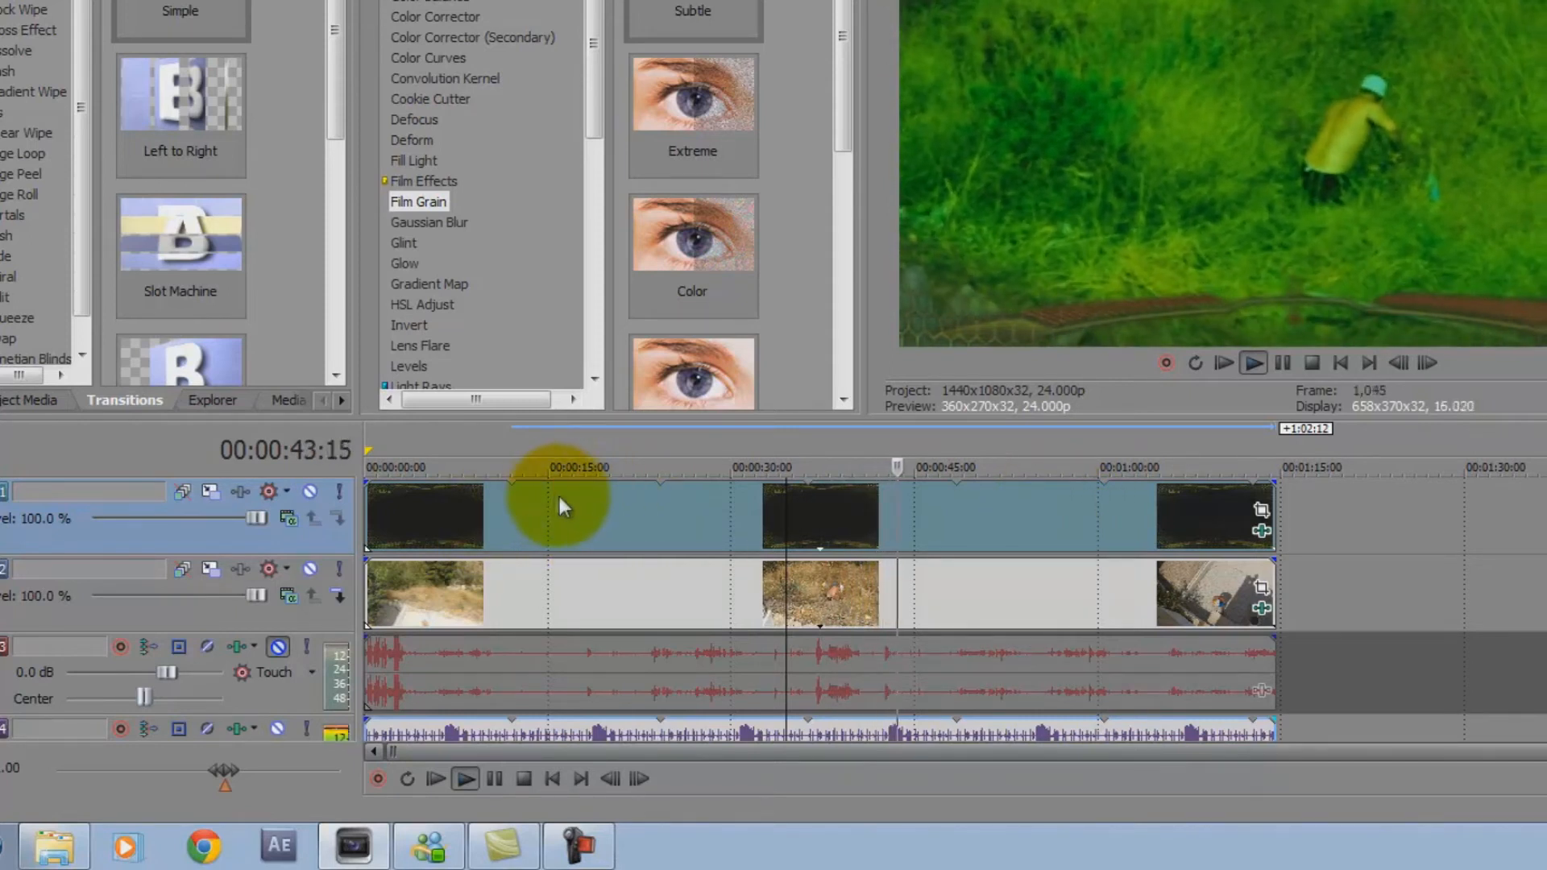
click(414, 503)
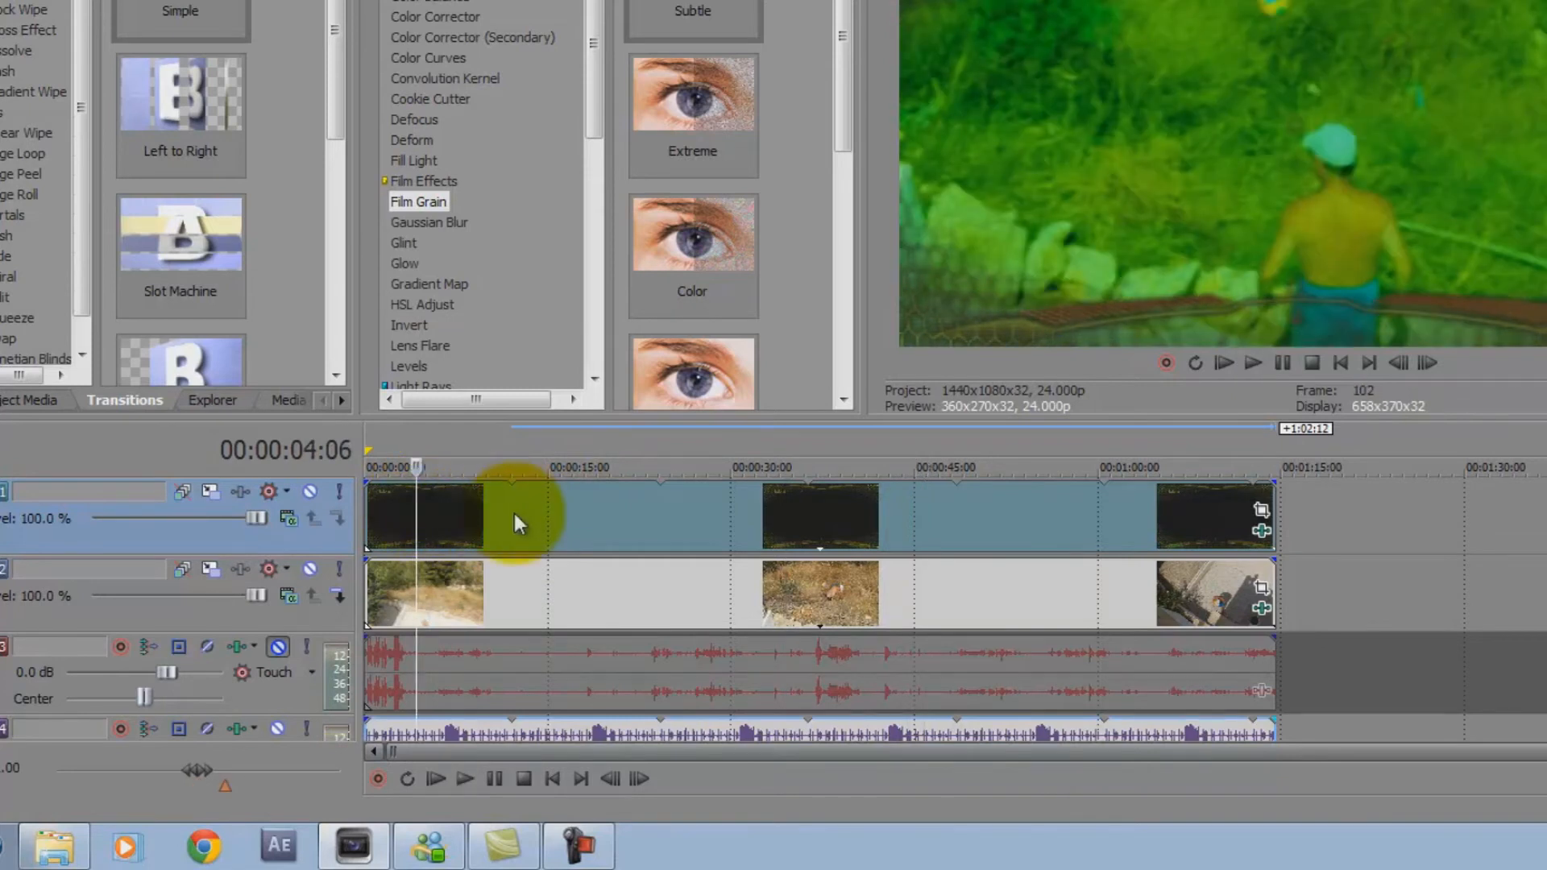
click(572, 523)
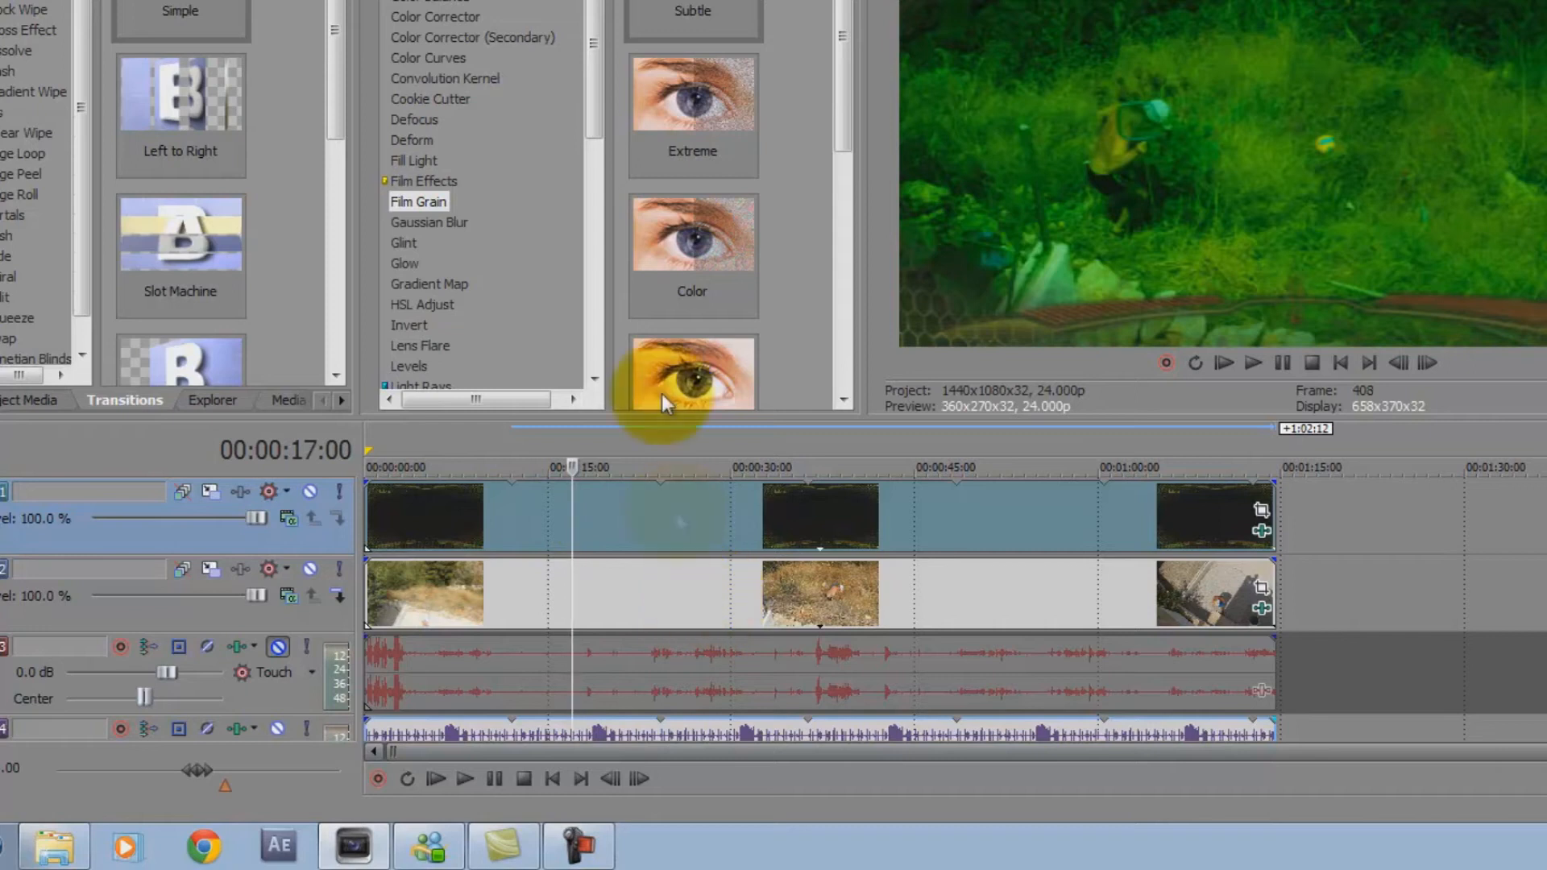
Apply the TV Simulator effect with the TV Look preset to the footage clip.
drag(594, 121, 594, 349)
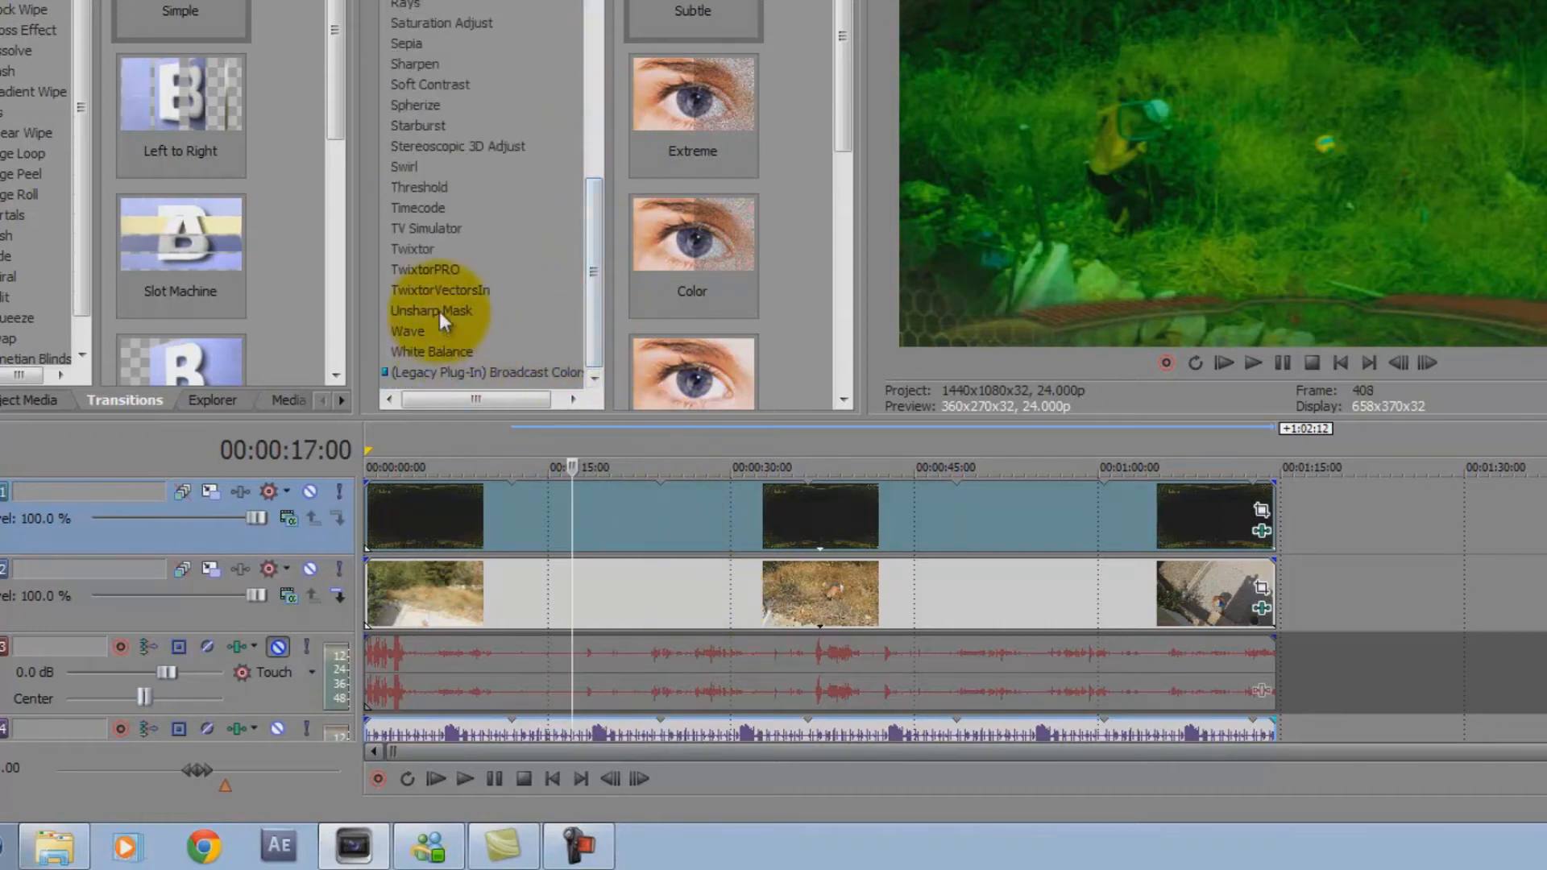
click(427, 227)
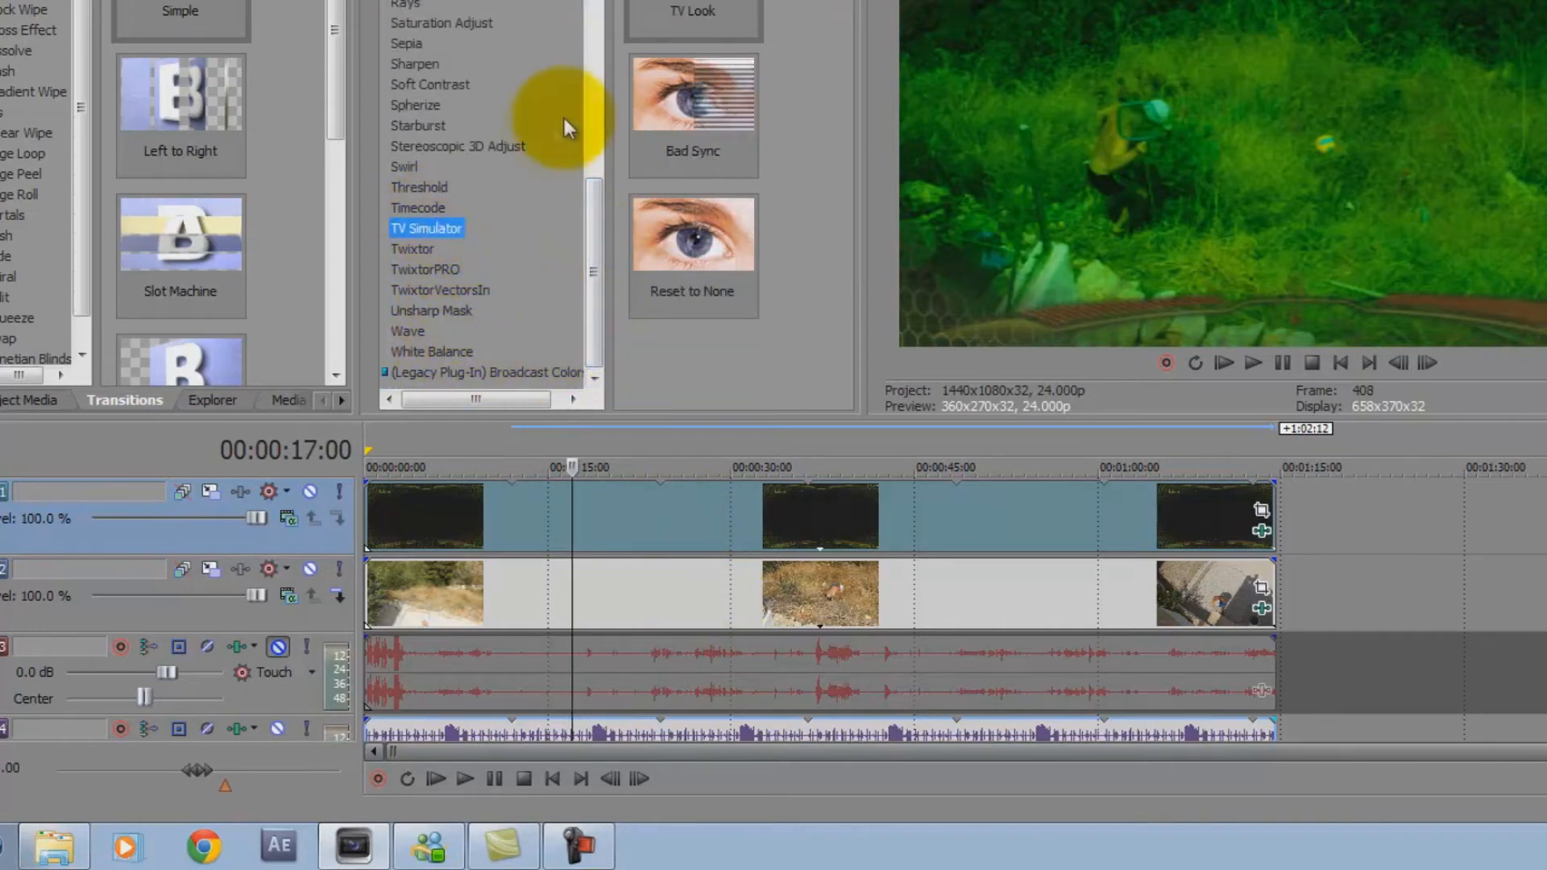
drag(693, 20, 757, 602)
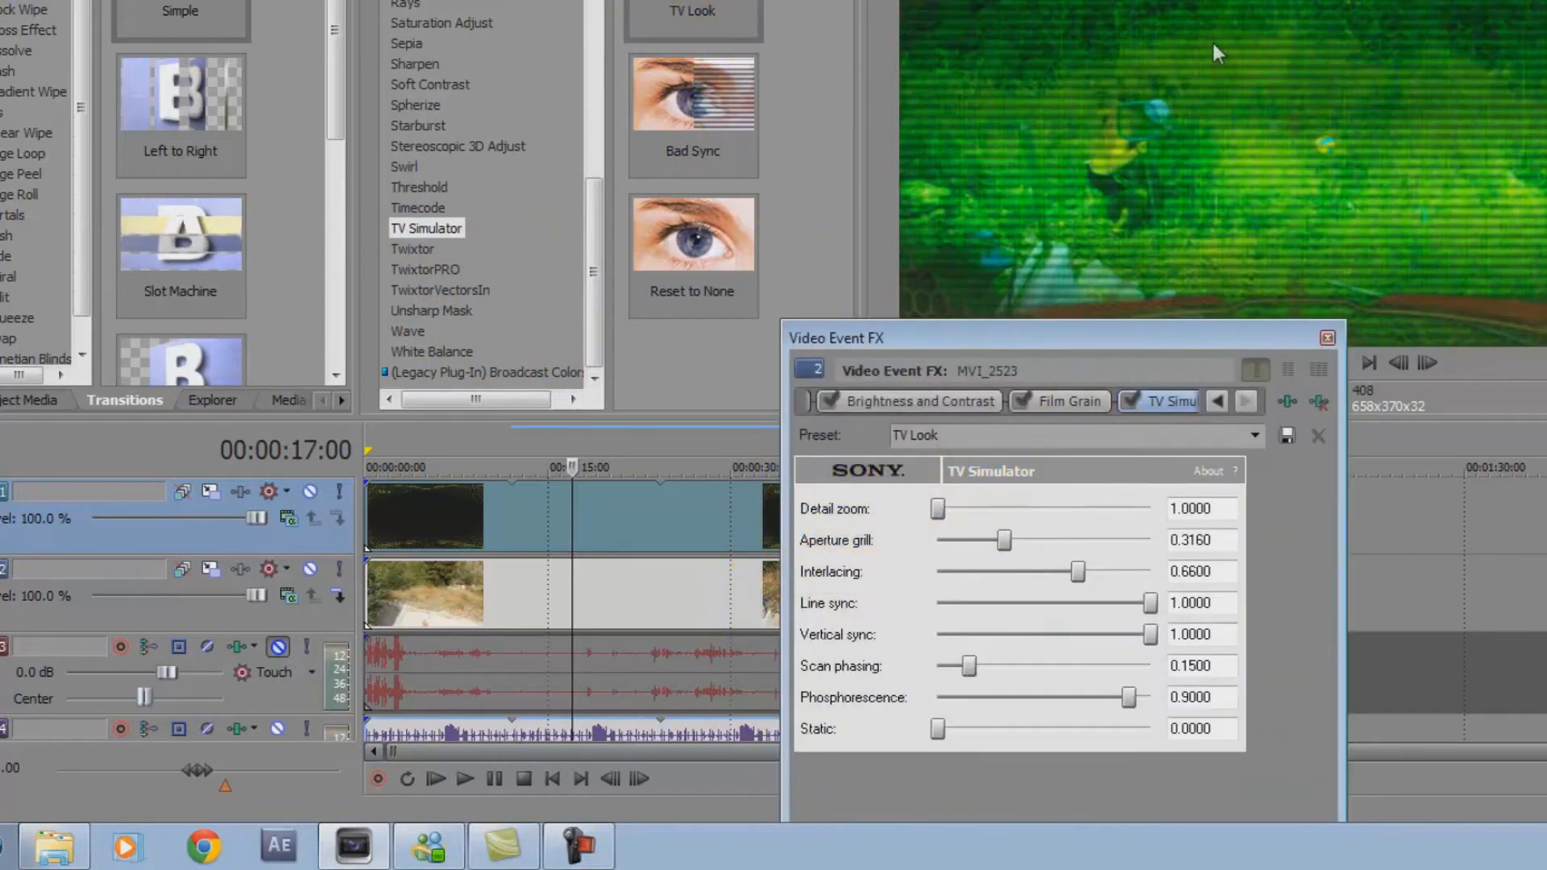
Set the TV Simulator's aperture grill to 0, interlacing to about 0.214 and scan phasing to about 0.062.
click(940, 512)
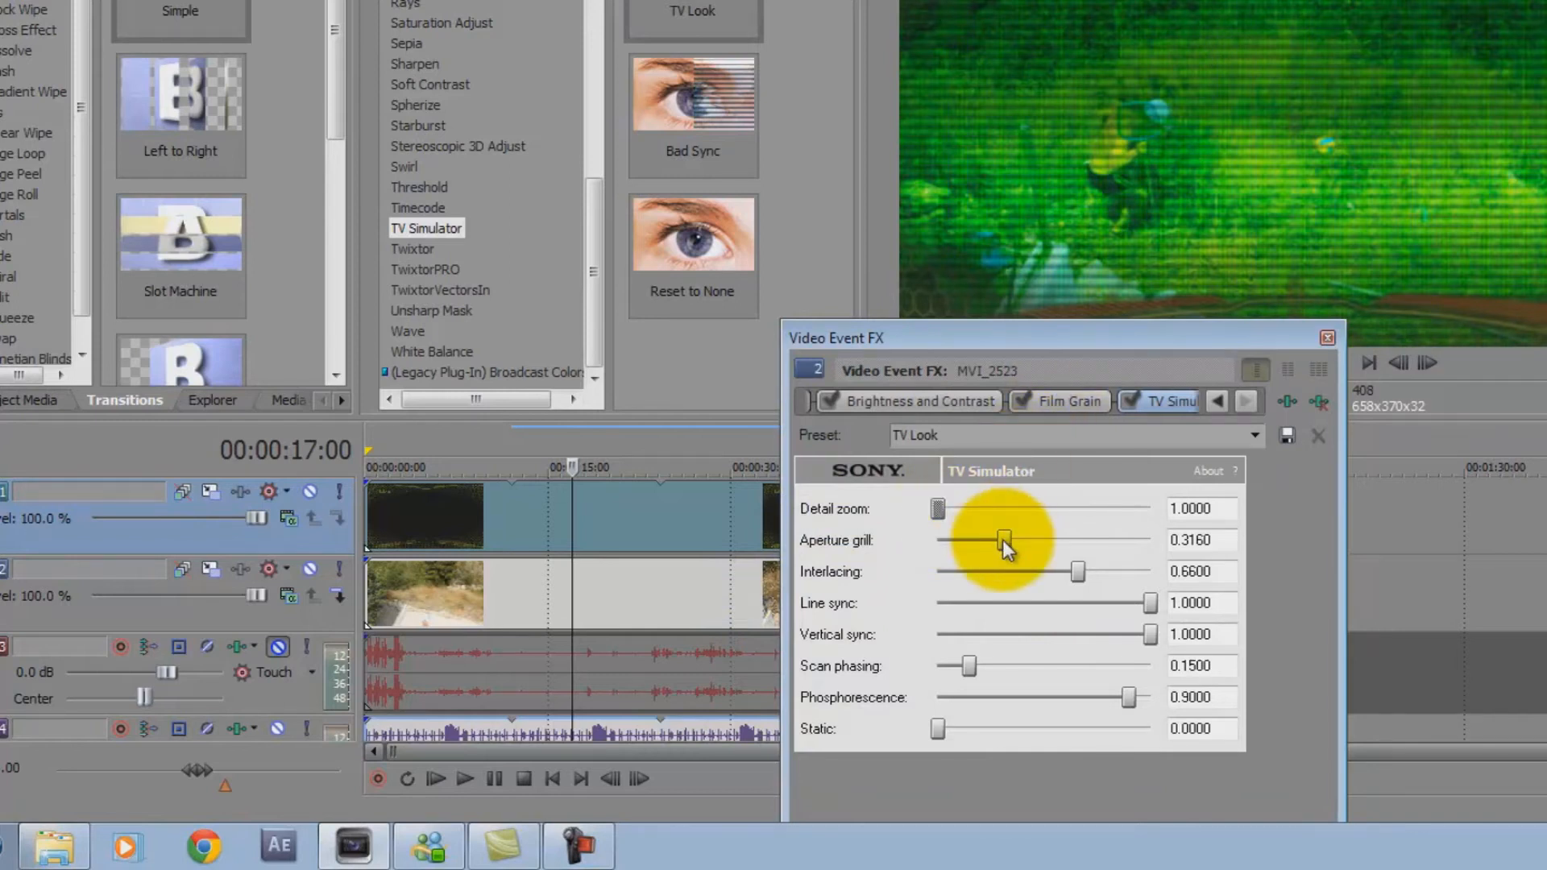
drag(1003, 540, 858, 533)
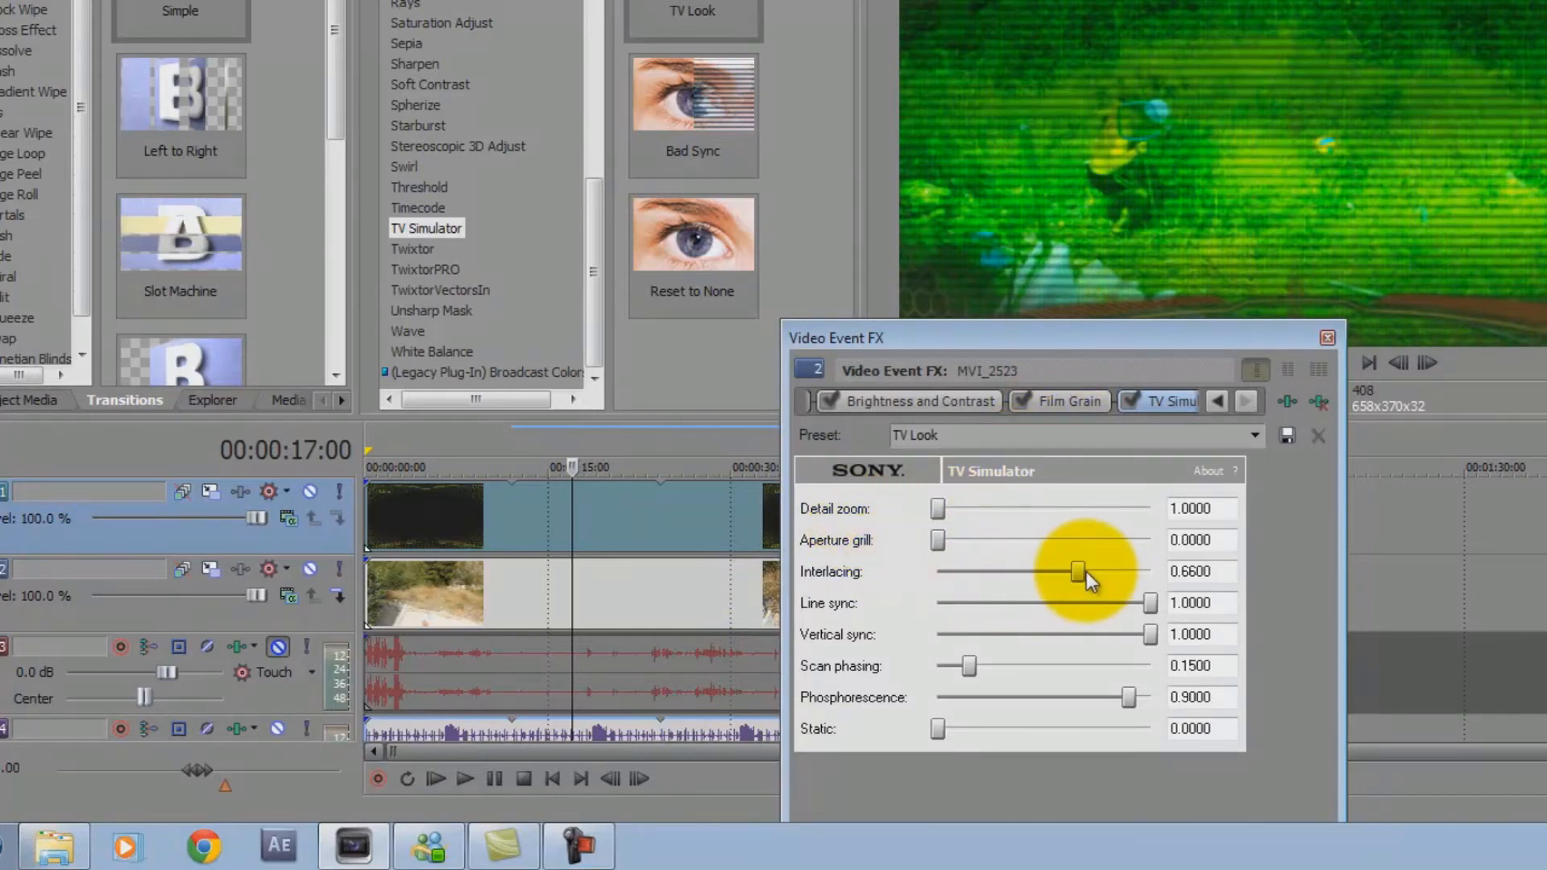
drag(1082, 575, 985, 582)
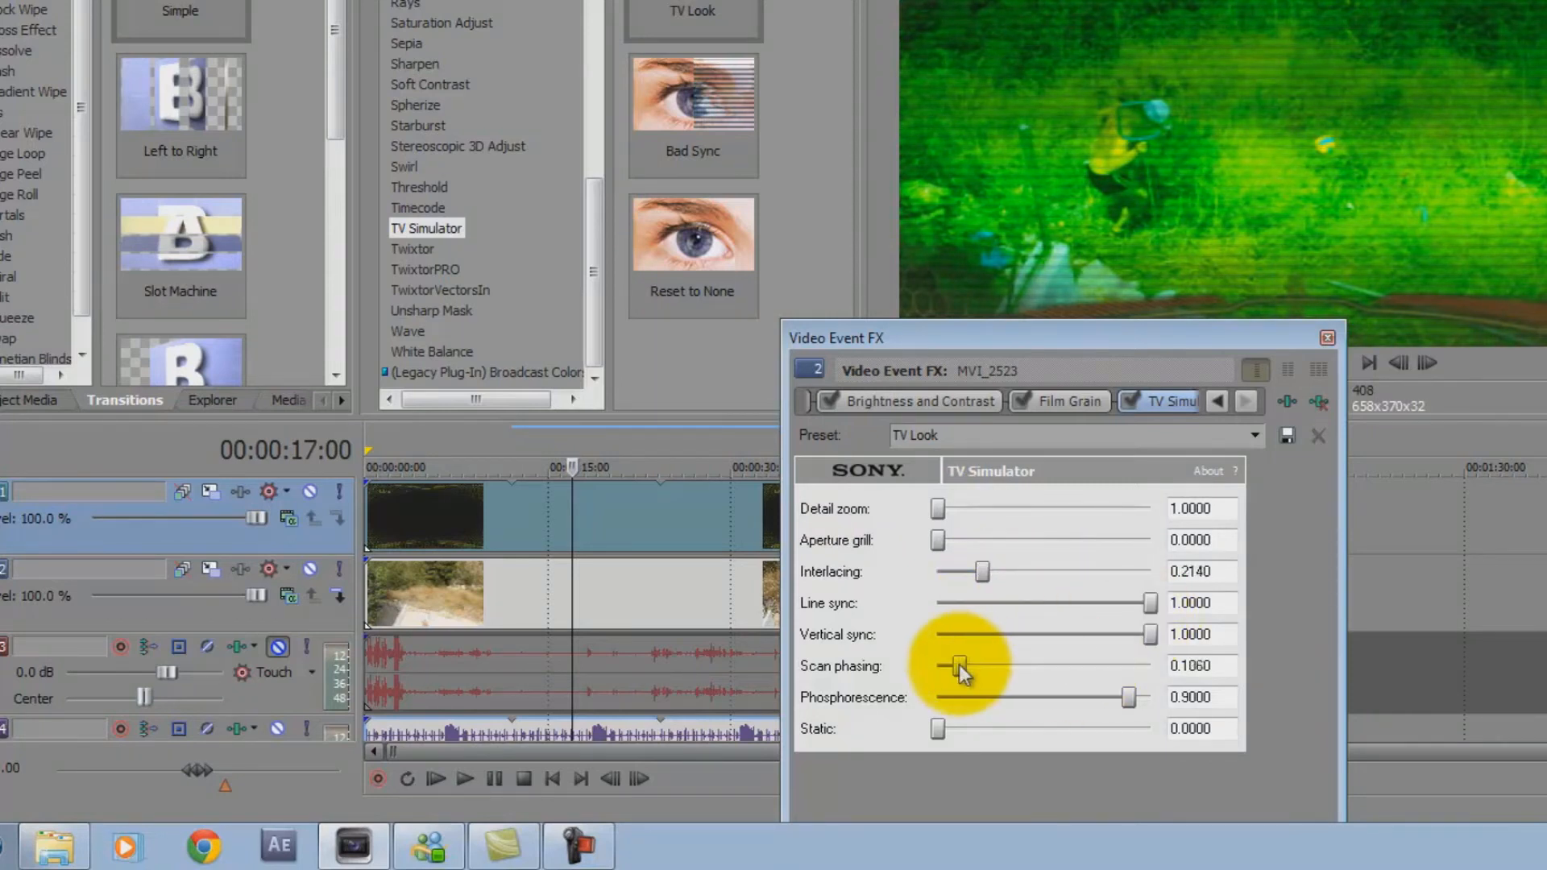
drag(959, 665, 950, 666)
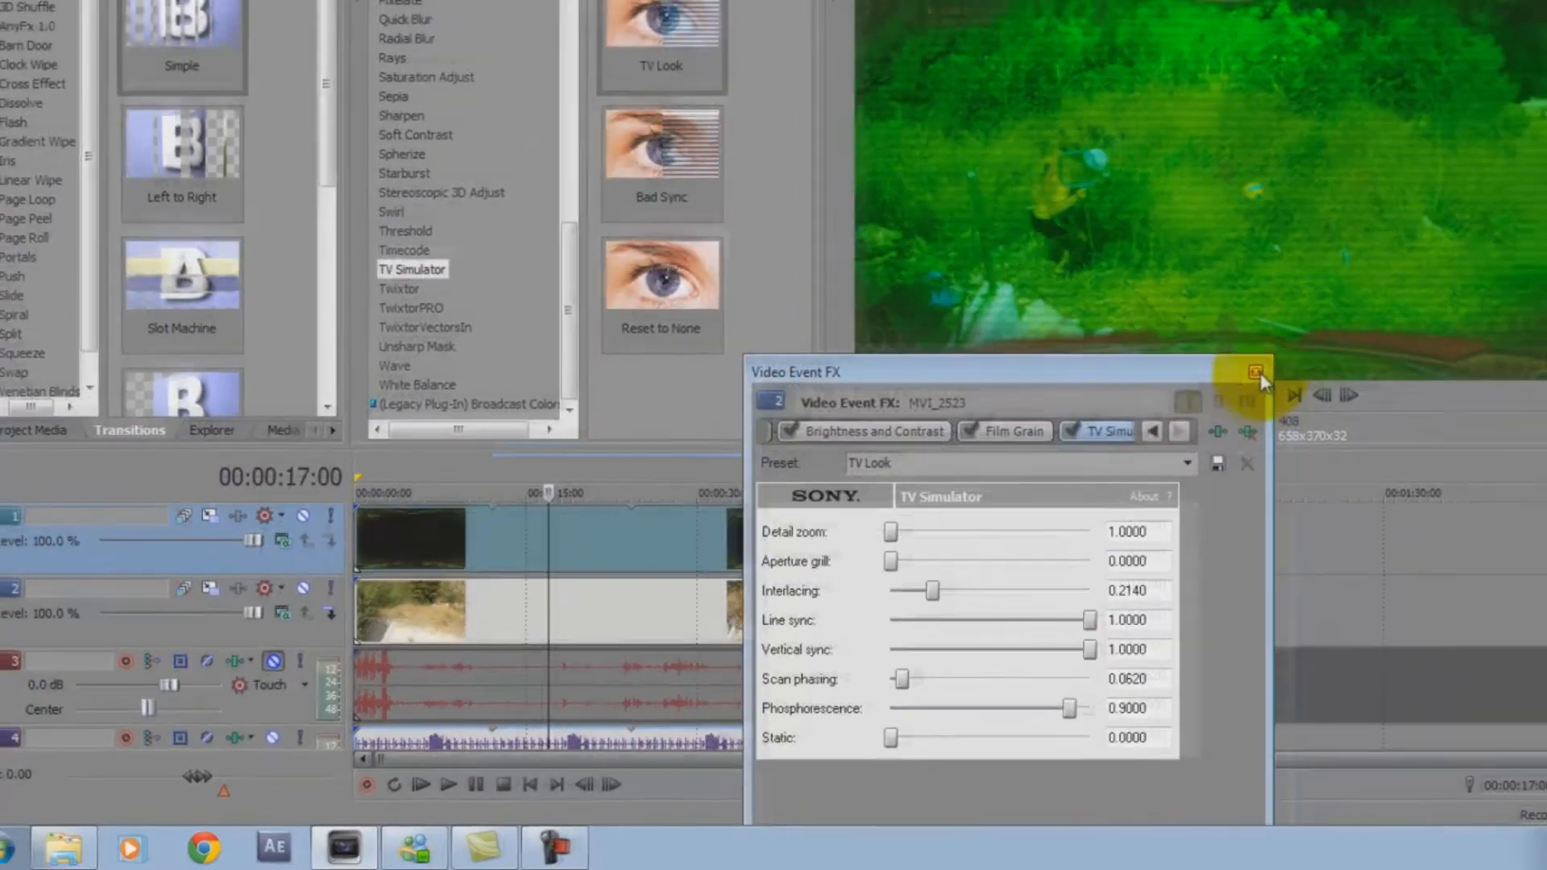
Preview the scan-lined footage, then review the Chroma Keyer settings of the AvP Border clip.
click(1255, 372)
key(space)
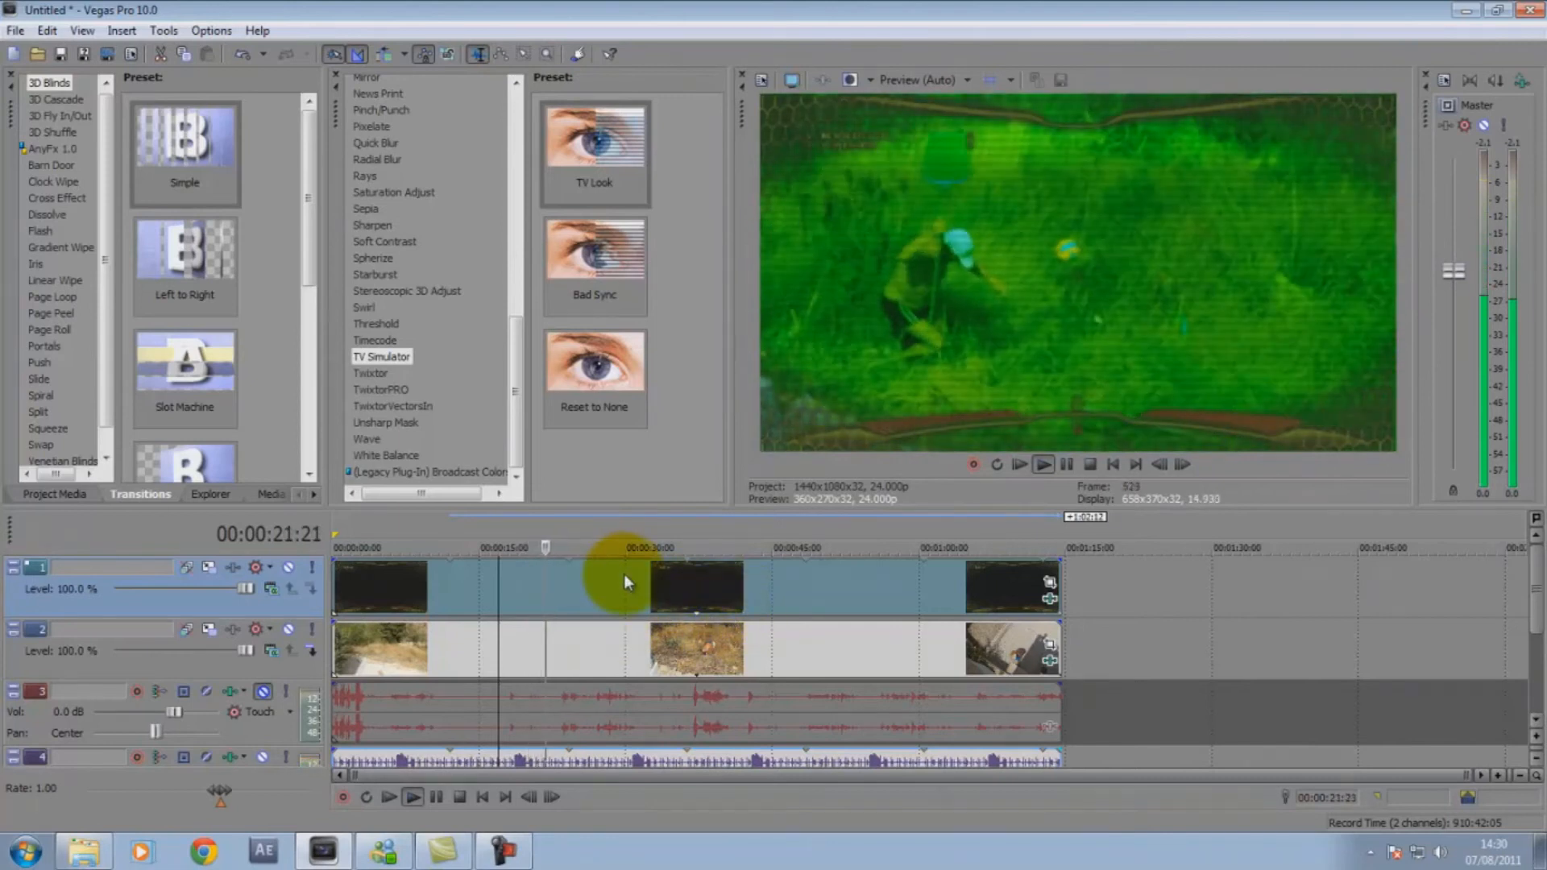
key(space)
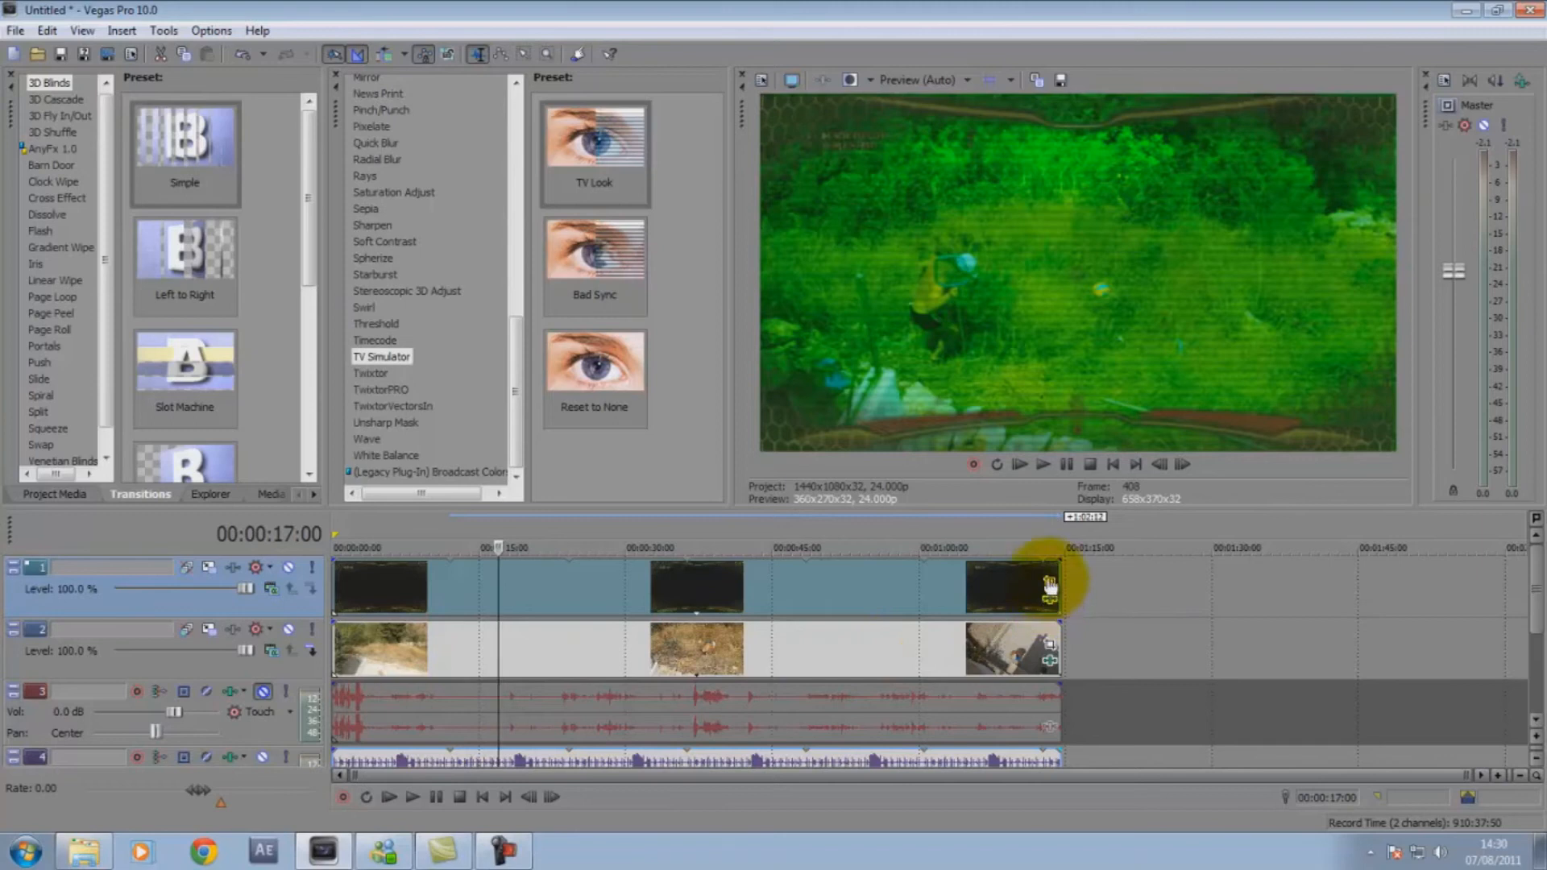
click(1049, 601)
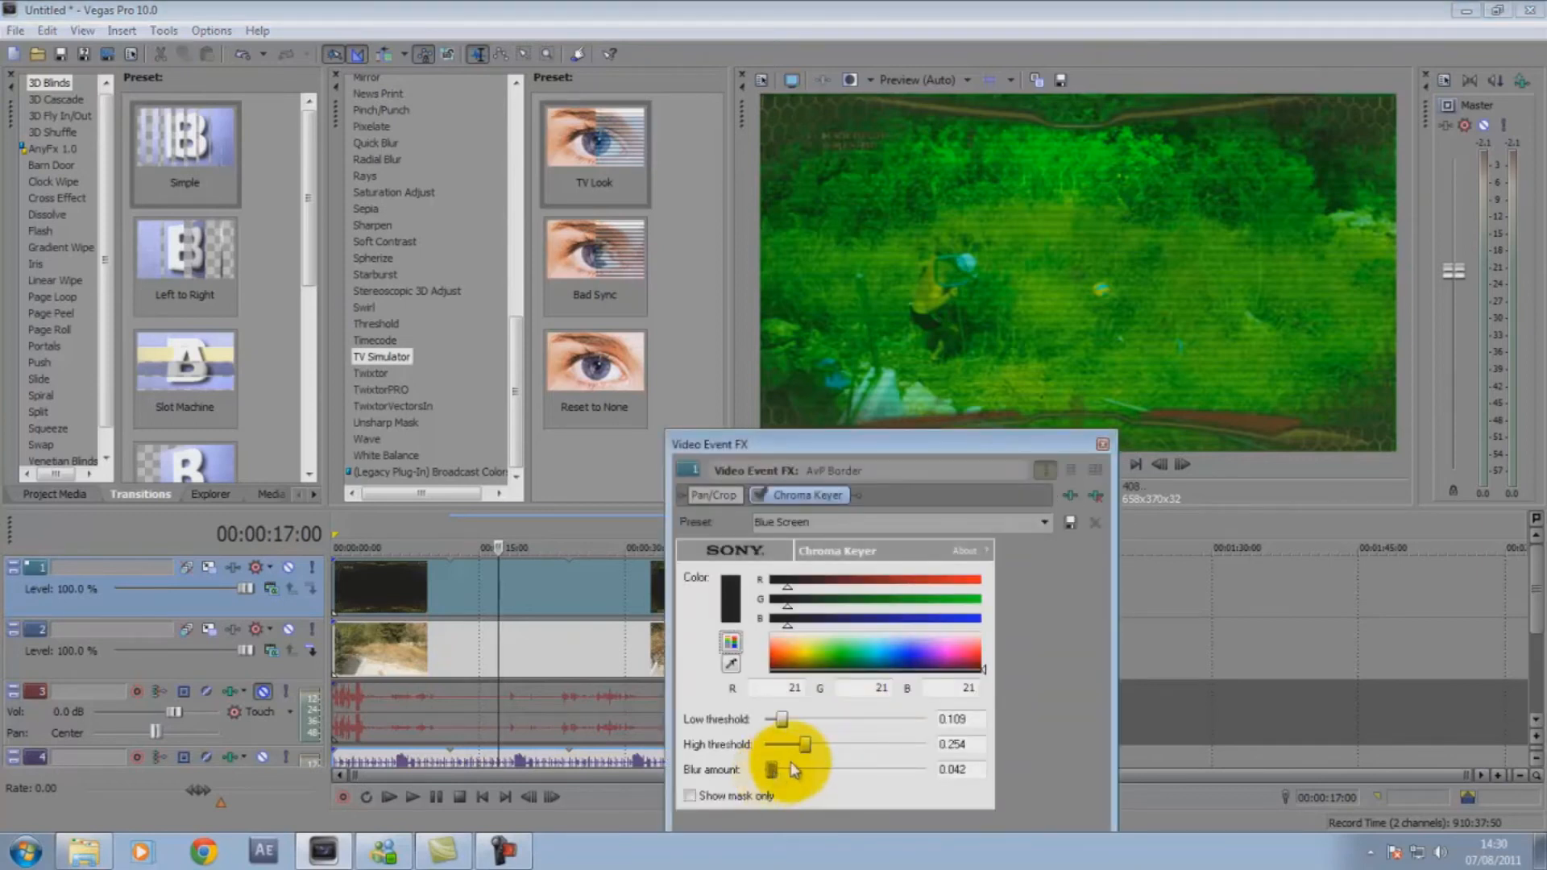
click(1102, 443)
Try a TV Simulator scan phasing of about 0.266 on the footage clip and preview it.
click(1051, 663)
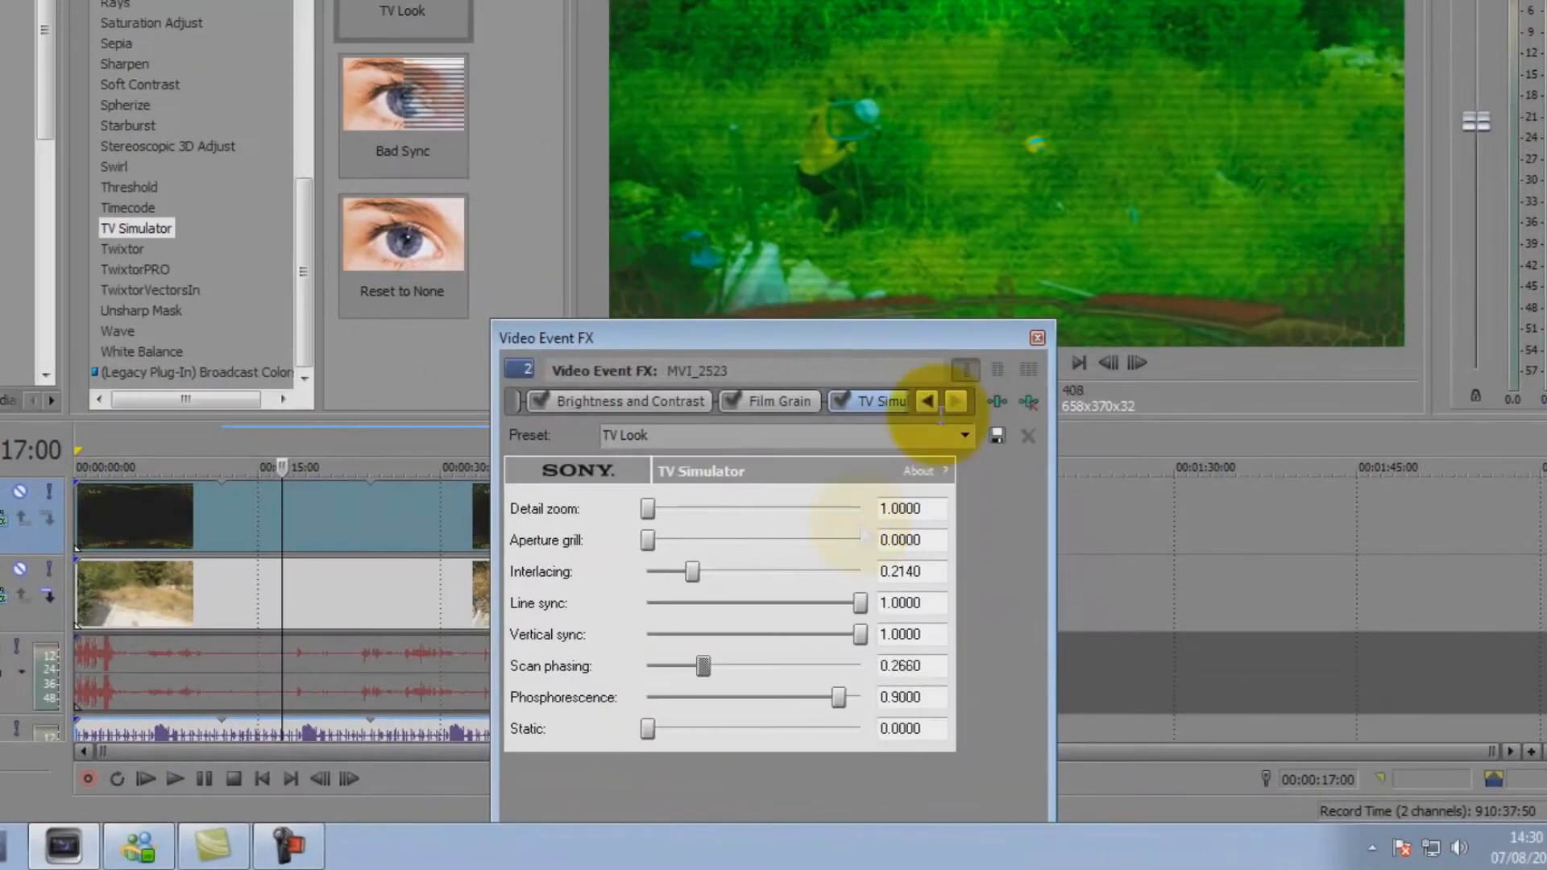
click(1037, 338)
key(space)
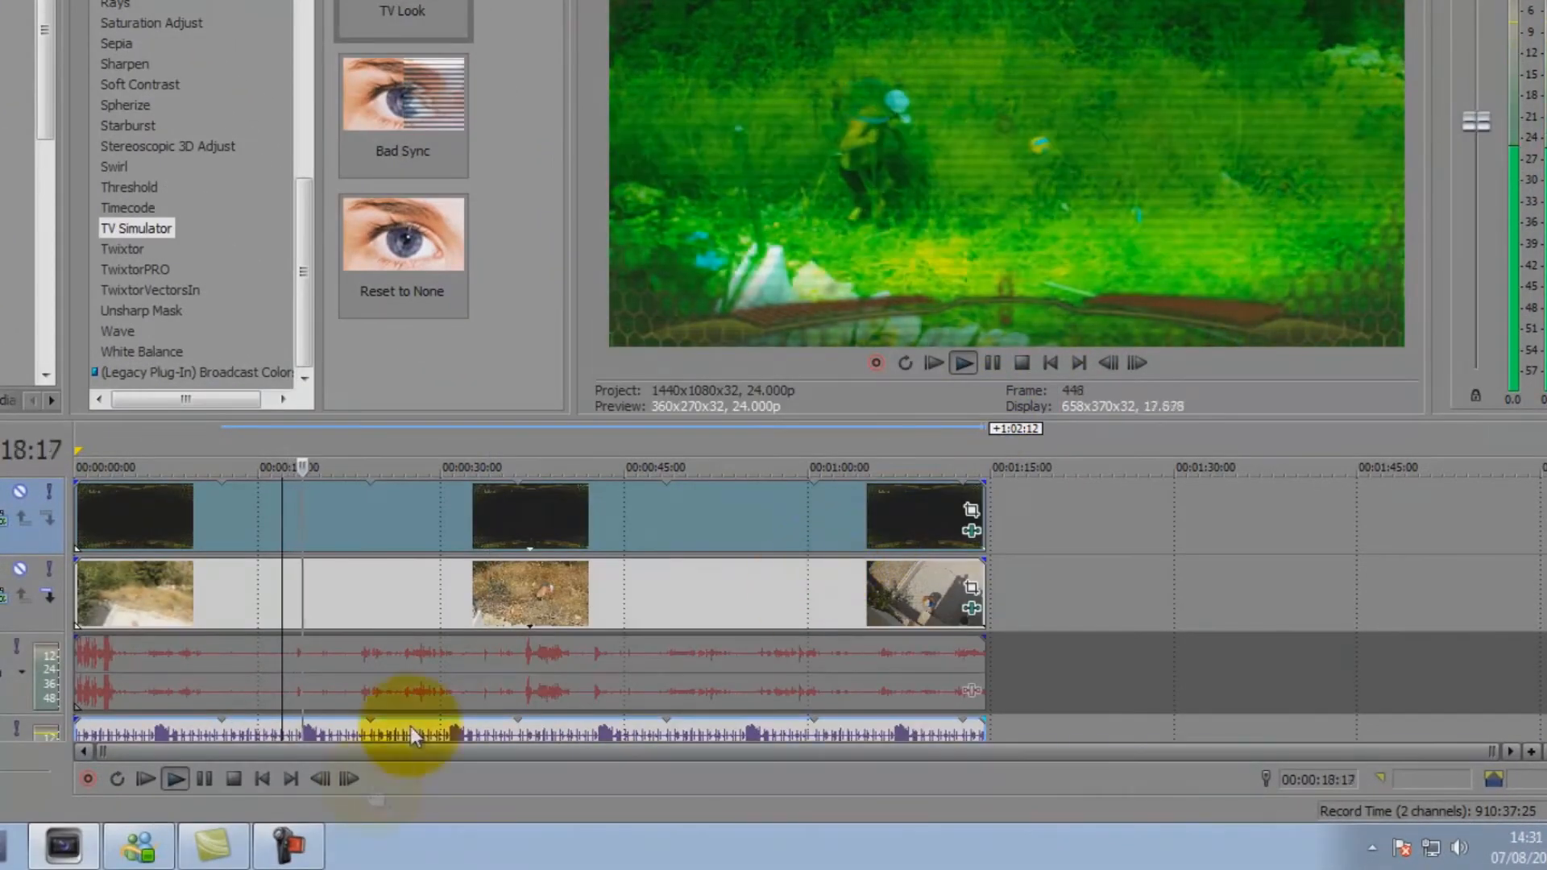
key(space)
Set the TV Simulator's scan phasing on the footage clip to about 0.068.
click(969, 610)
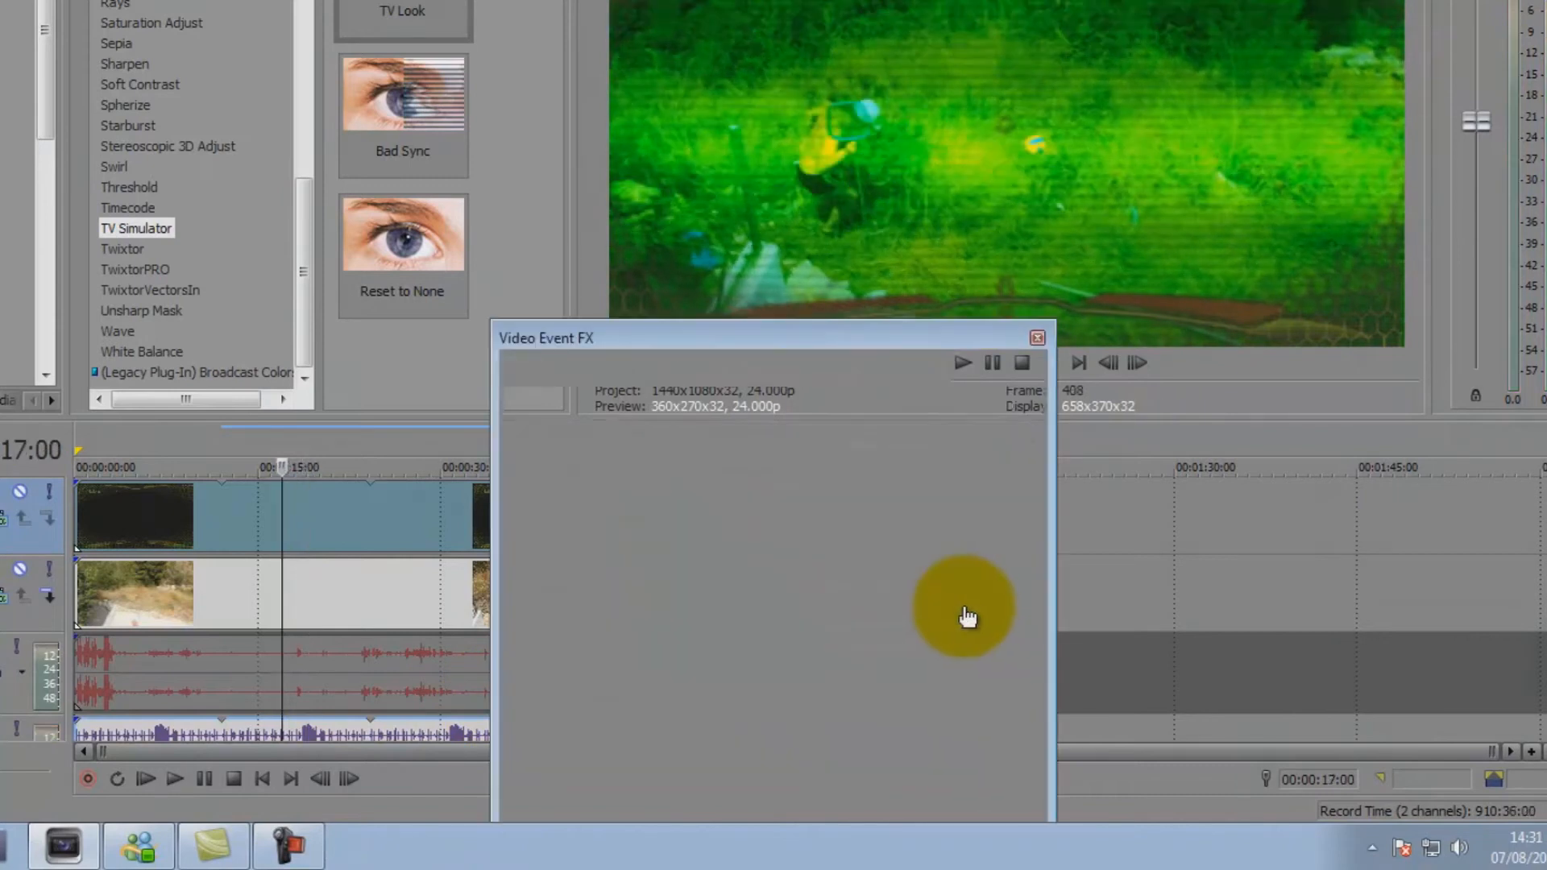
drag(713, 678, 671, 678)
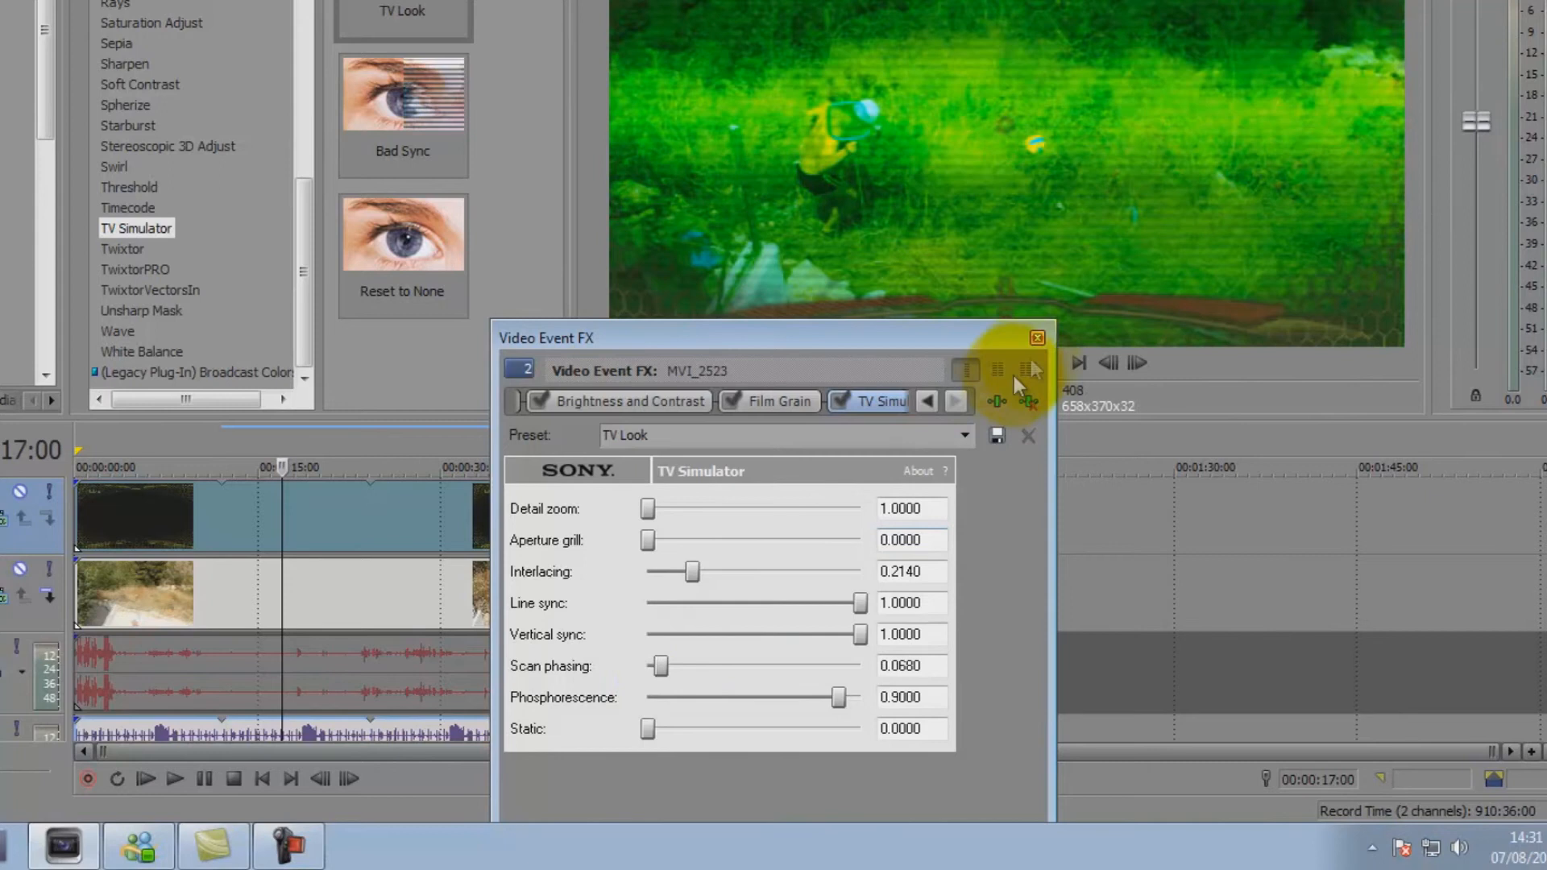
click(1036, 338)
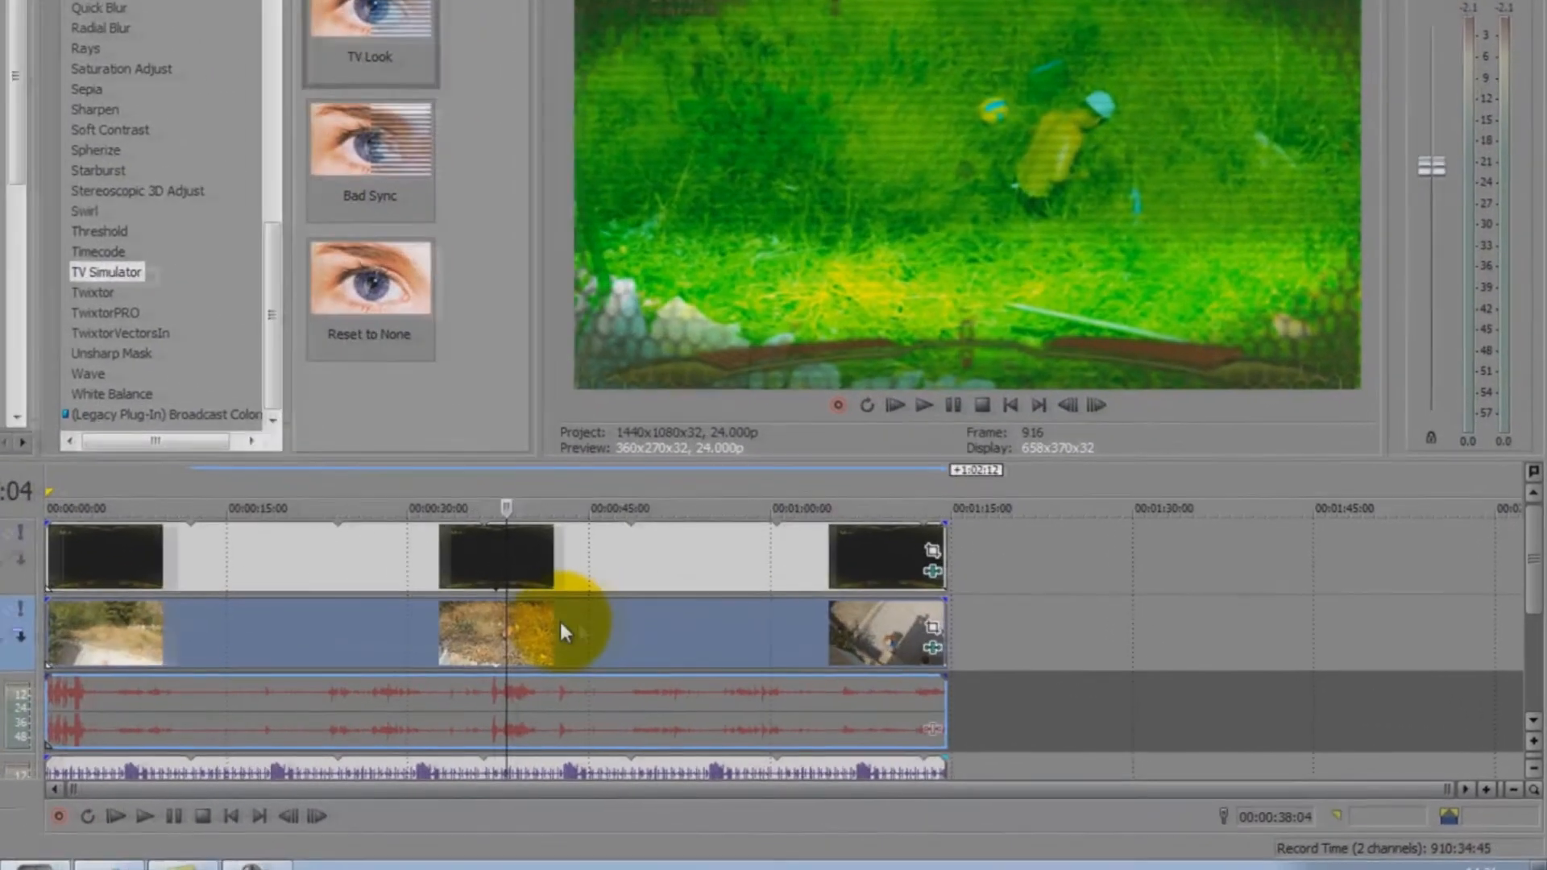
Split the footage clip at 00:00:42:11 and 00:00:48:11 to isolate a short middle segment.
click(747, 637)
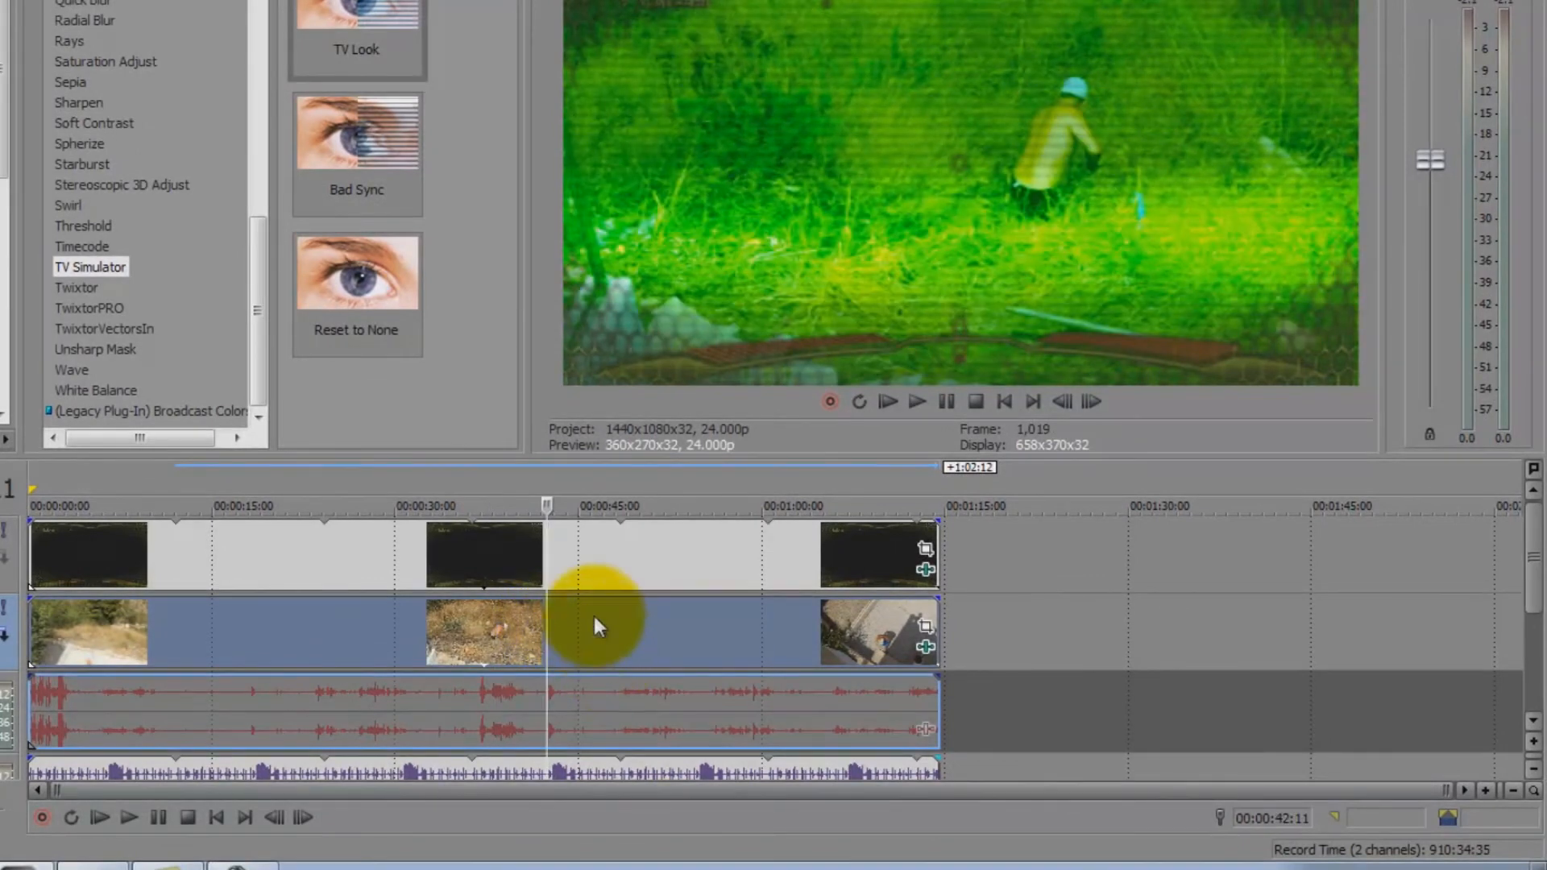
key(s)
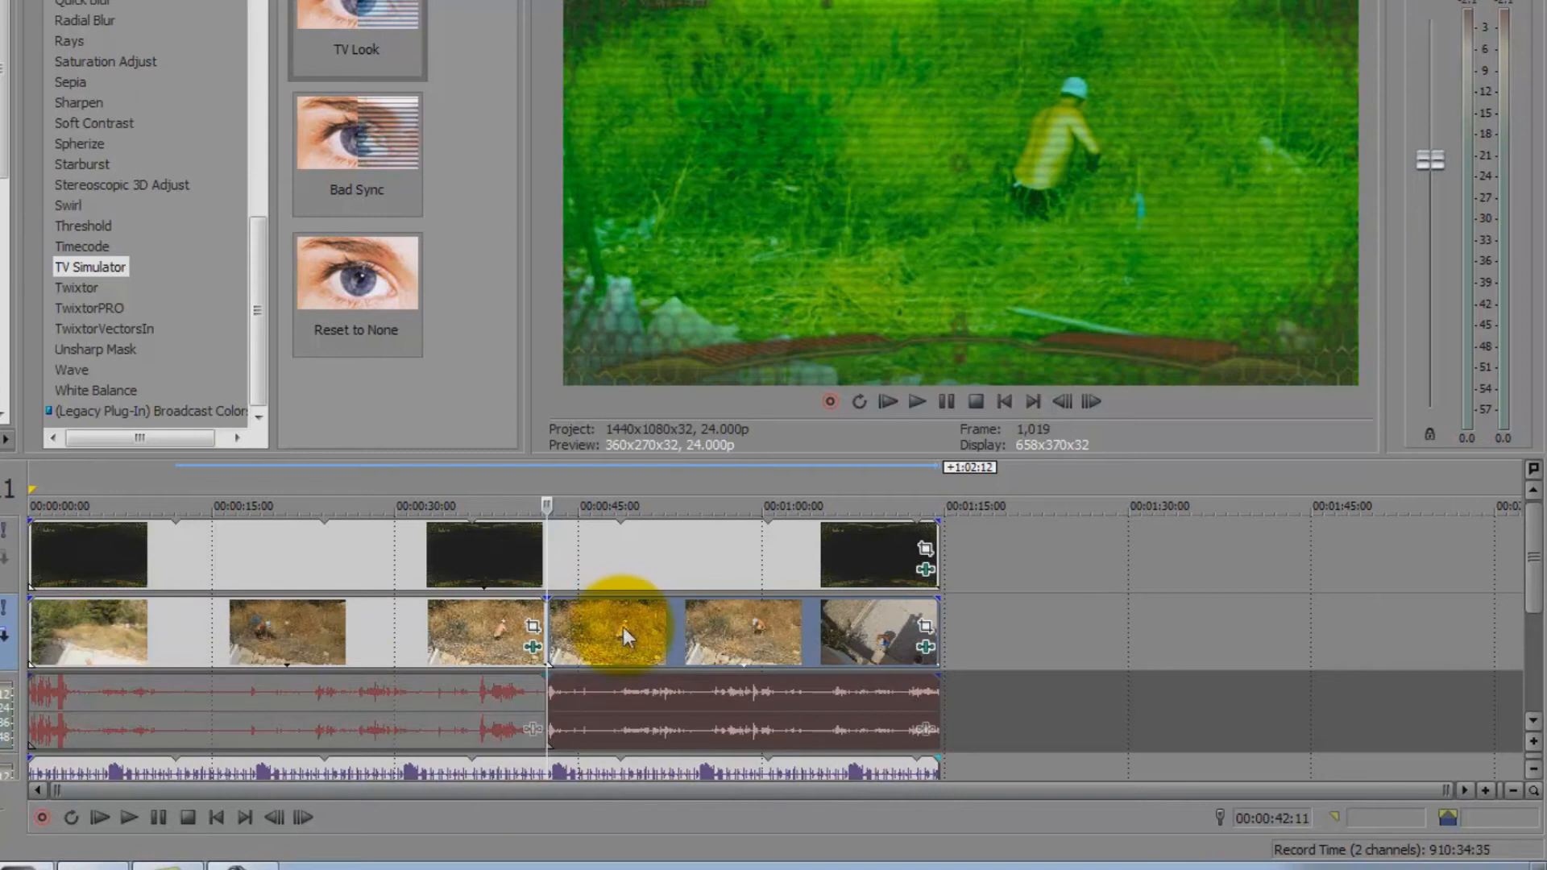
click(620, 629)
key(s)
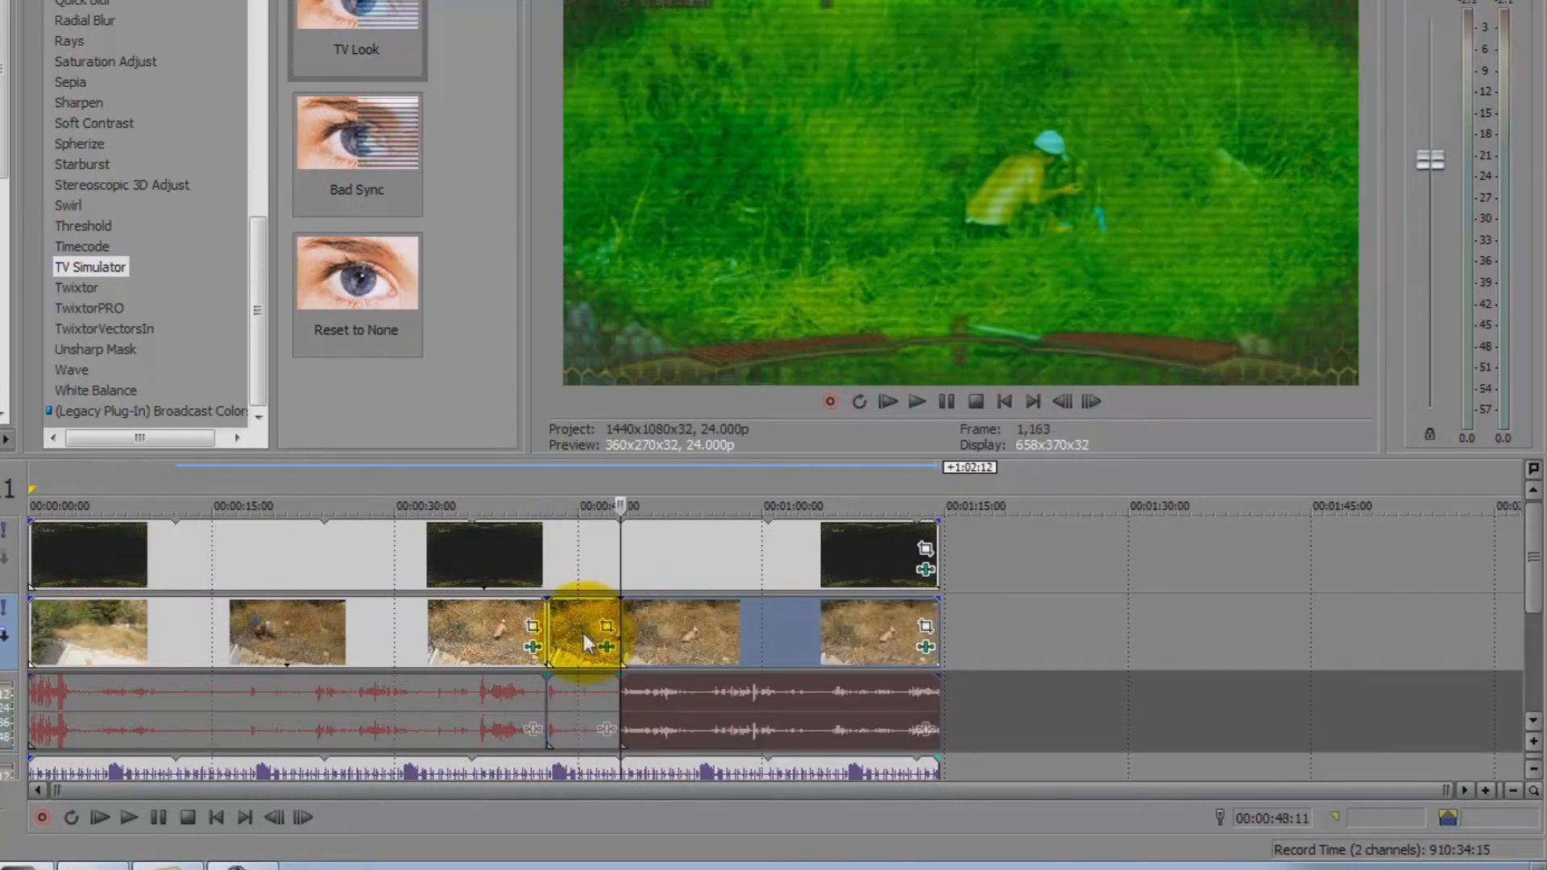
click(563, 629)
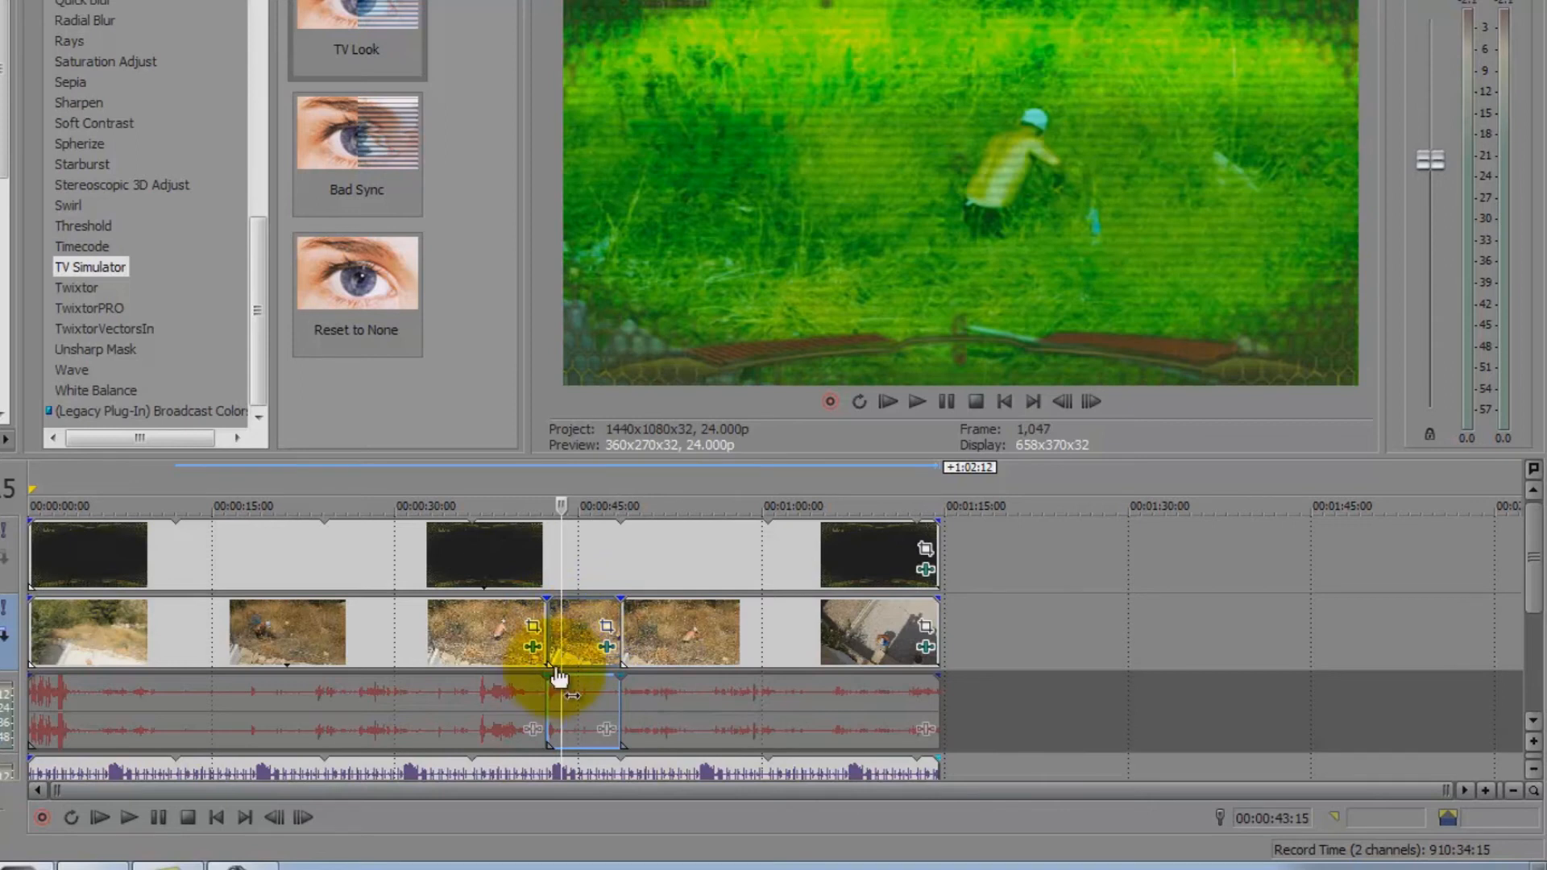
Add the Hard Flash transition to the cuts at both ends of the short middle segment, previewing the first one.
click(242, 866)
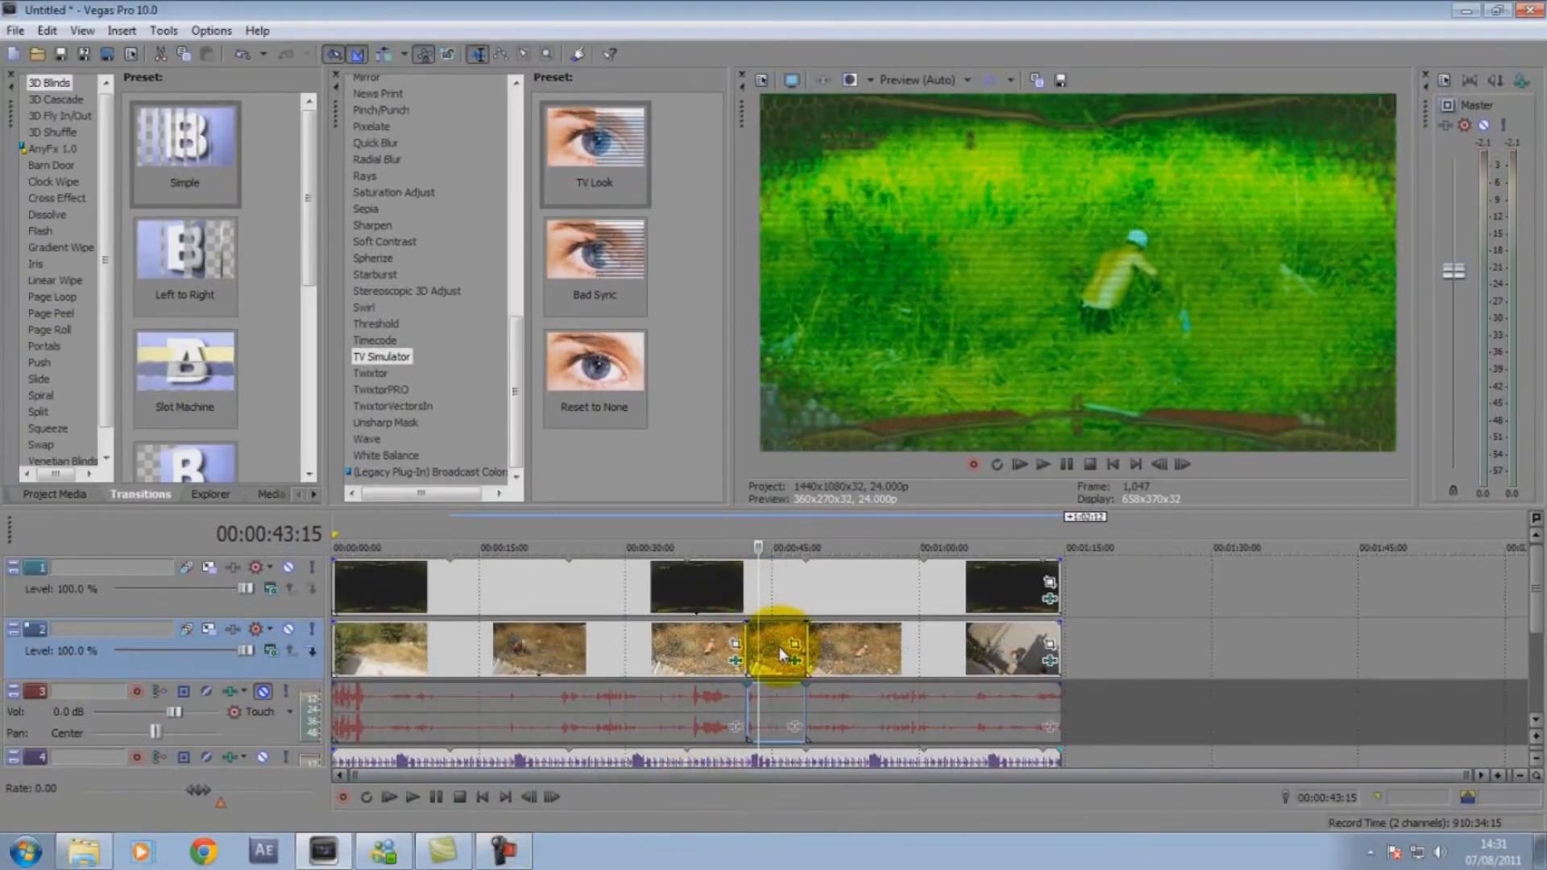
click(768, 658)
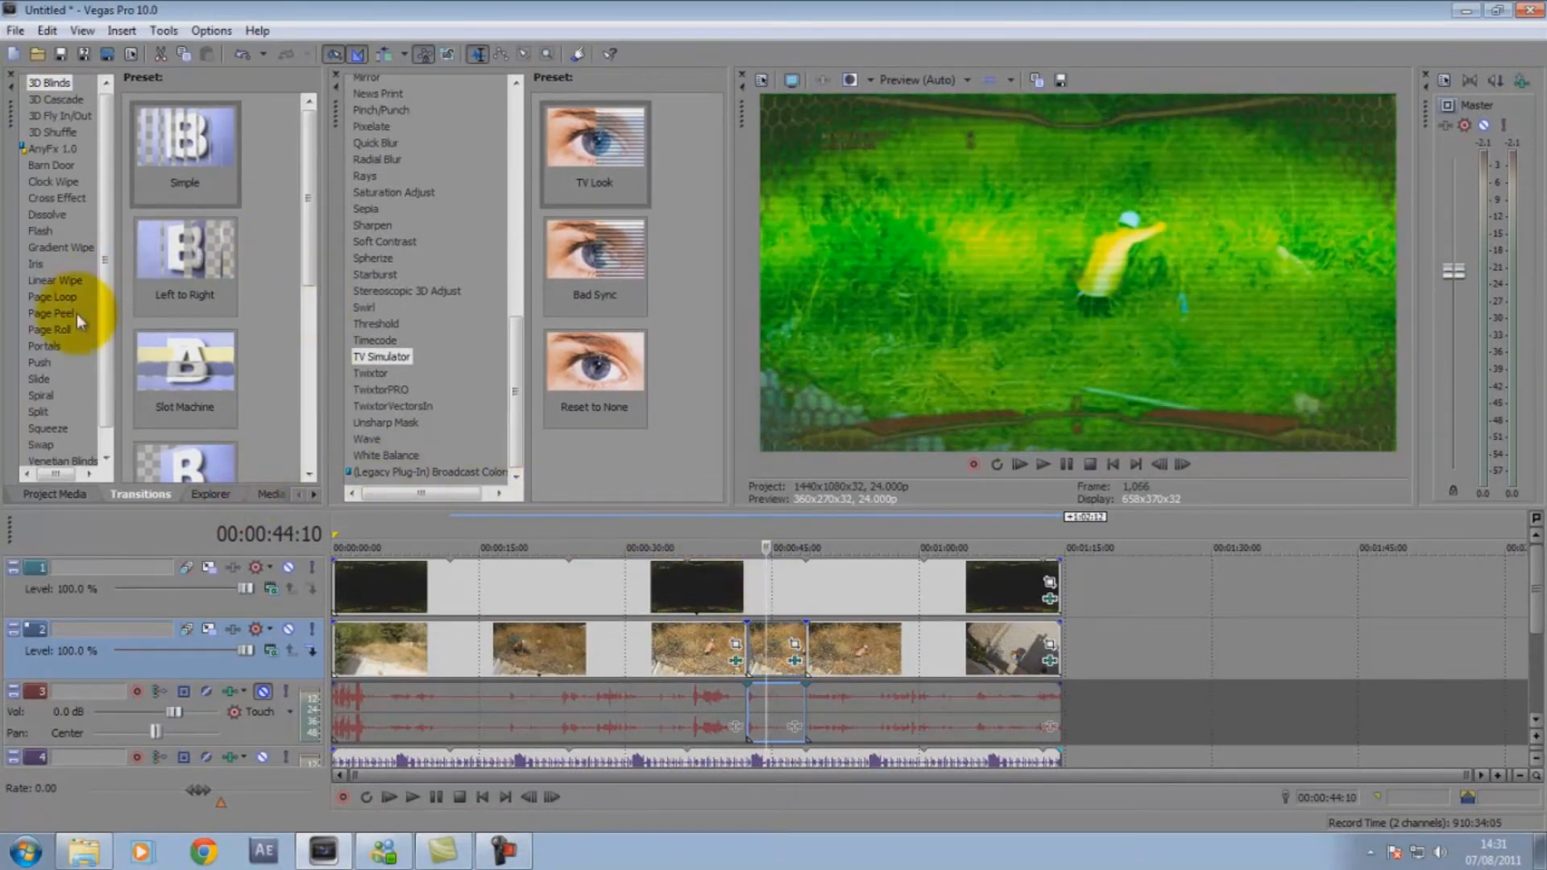
click(42, 231)
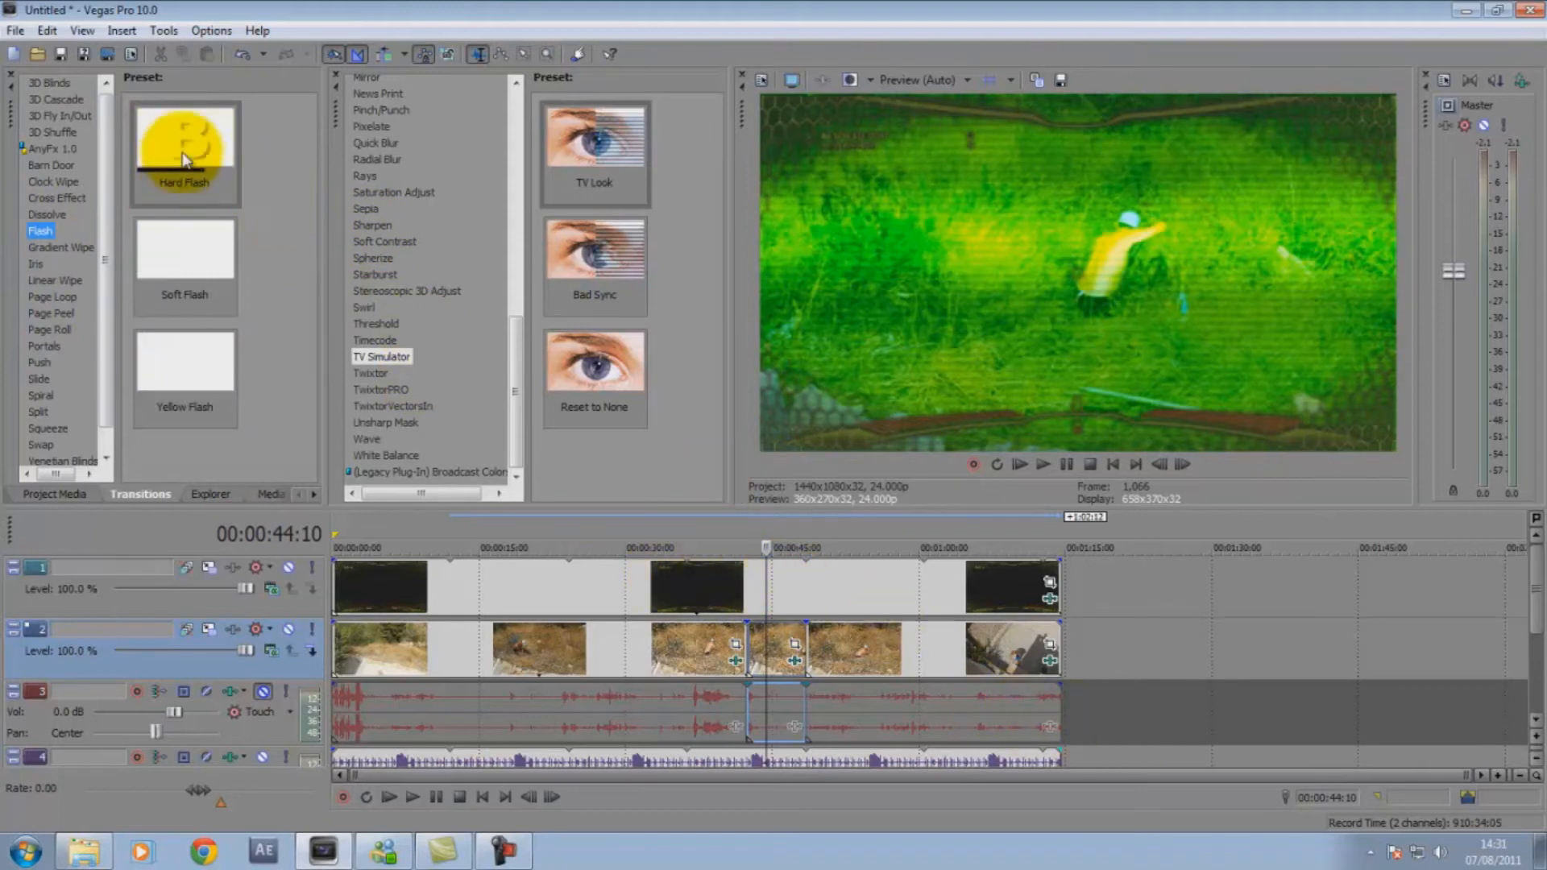
drag(185, 158, 1099, 424)
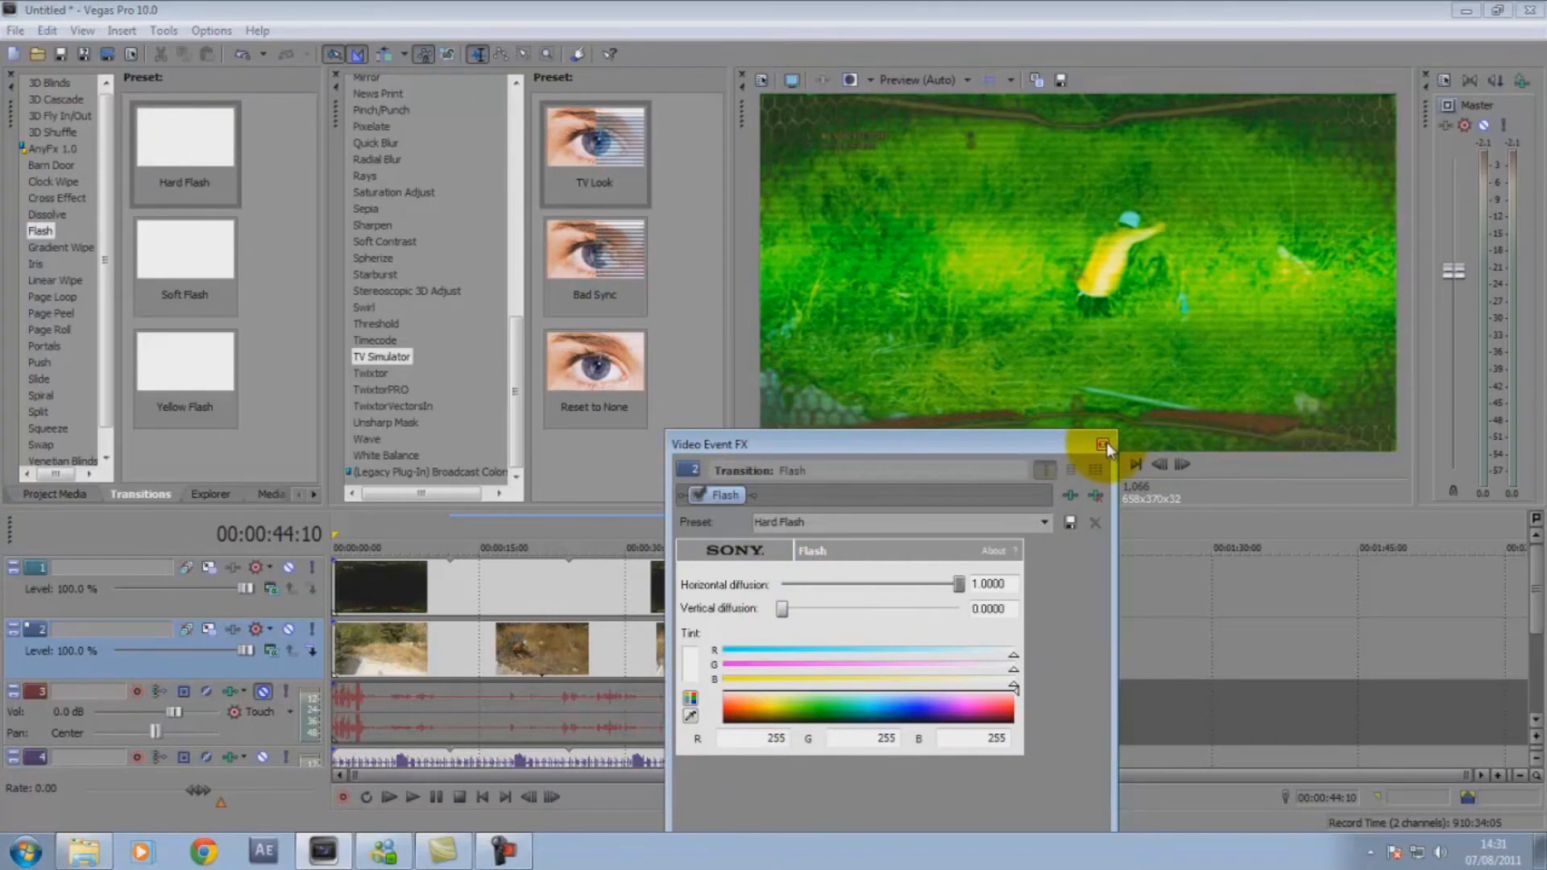
click(1102, 444)
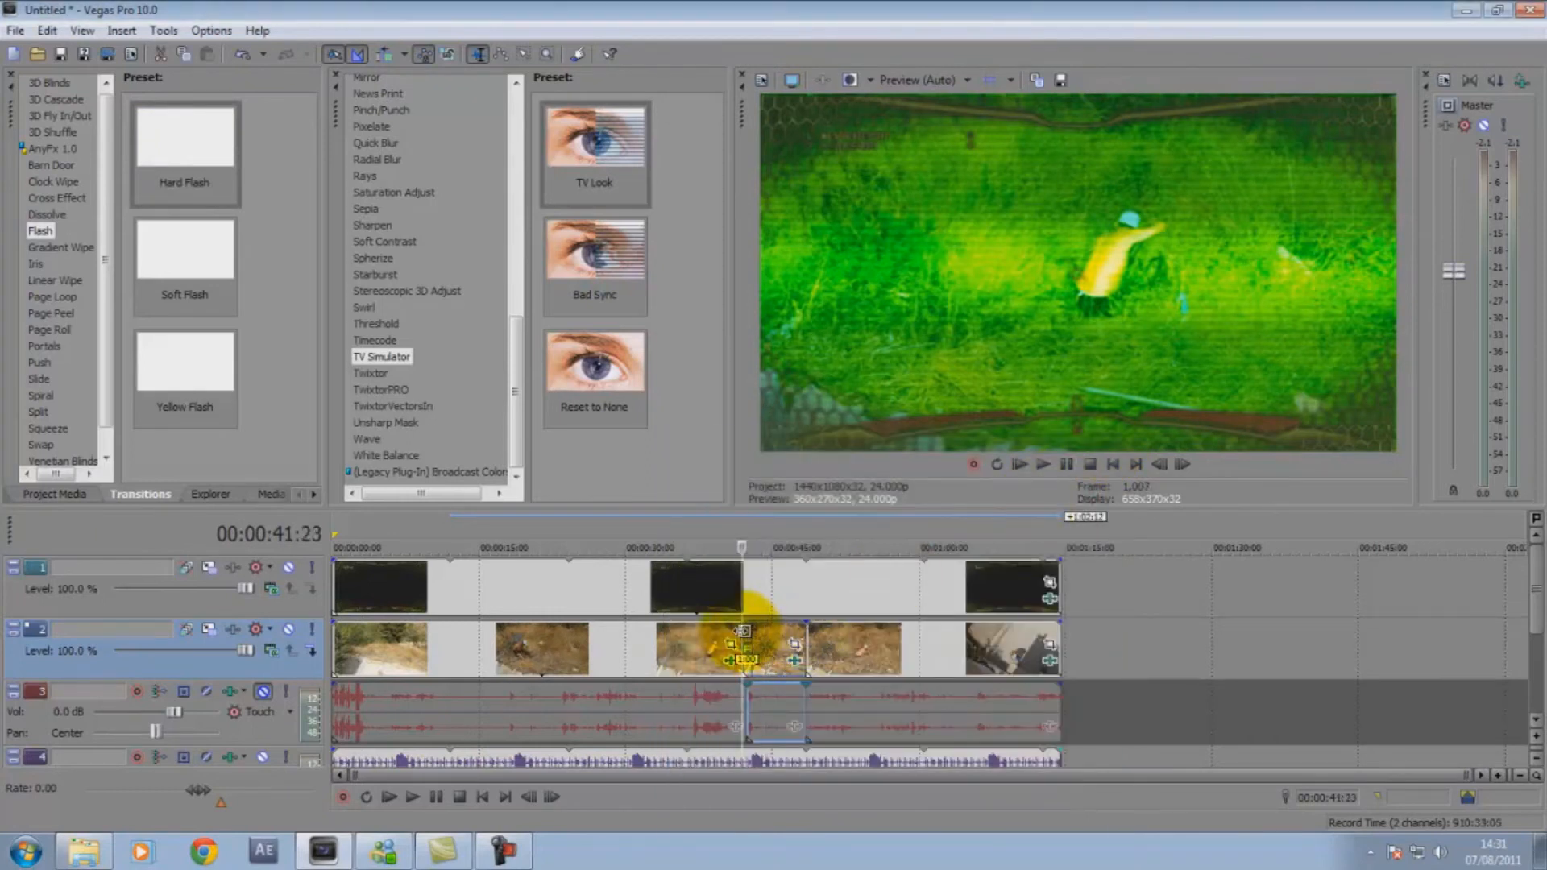
key(space)
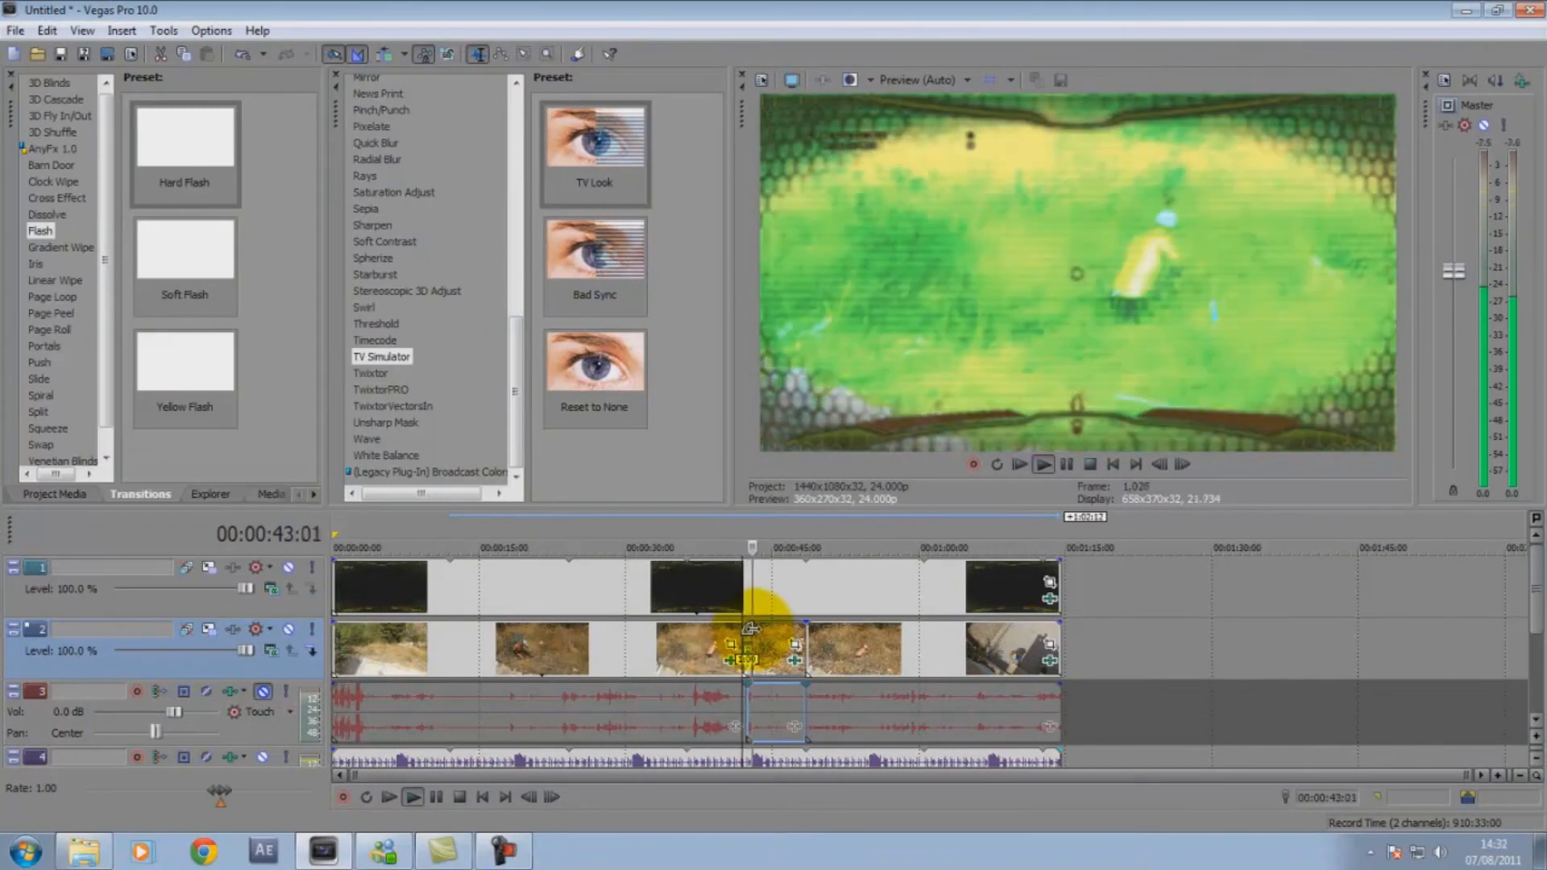
key(space)
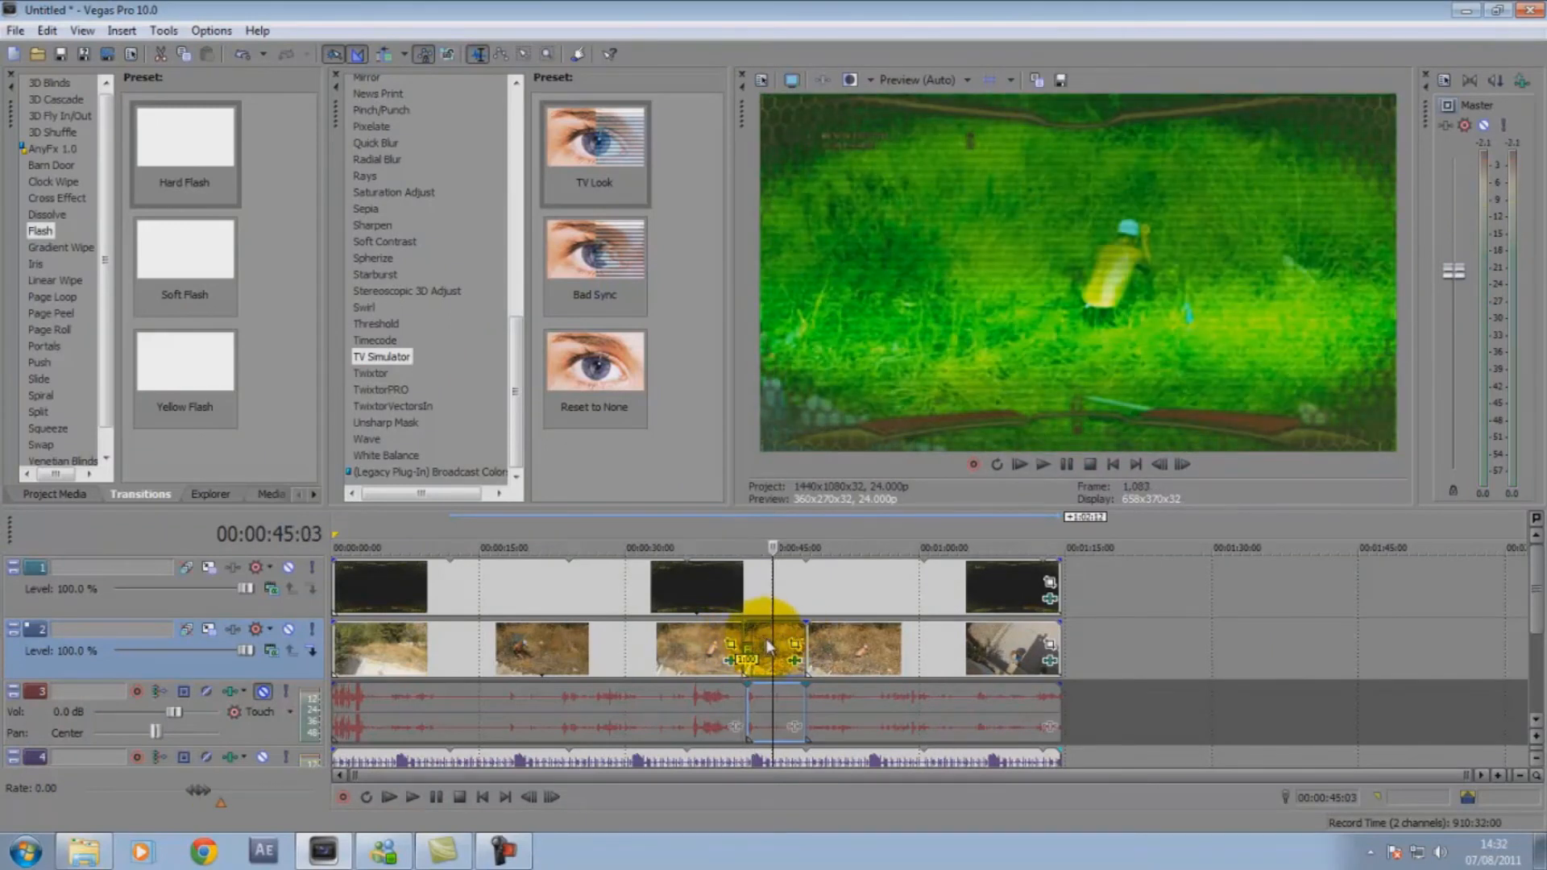
drag(185, 153, 837, 584)
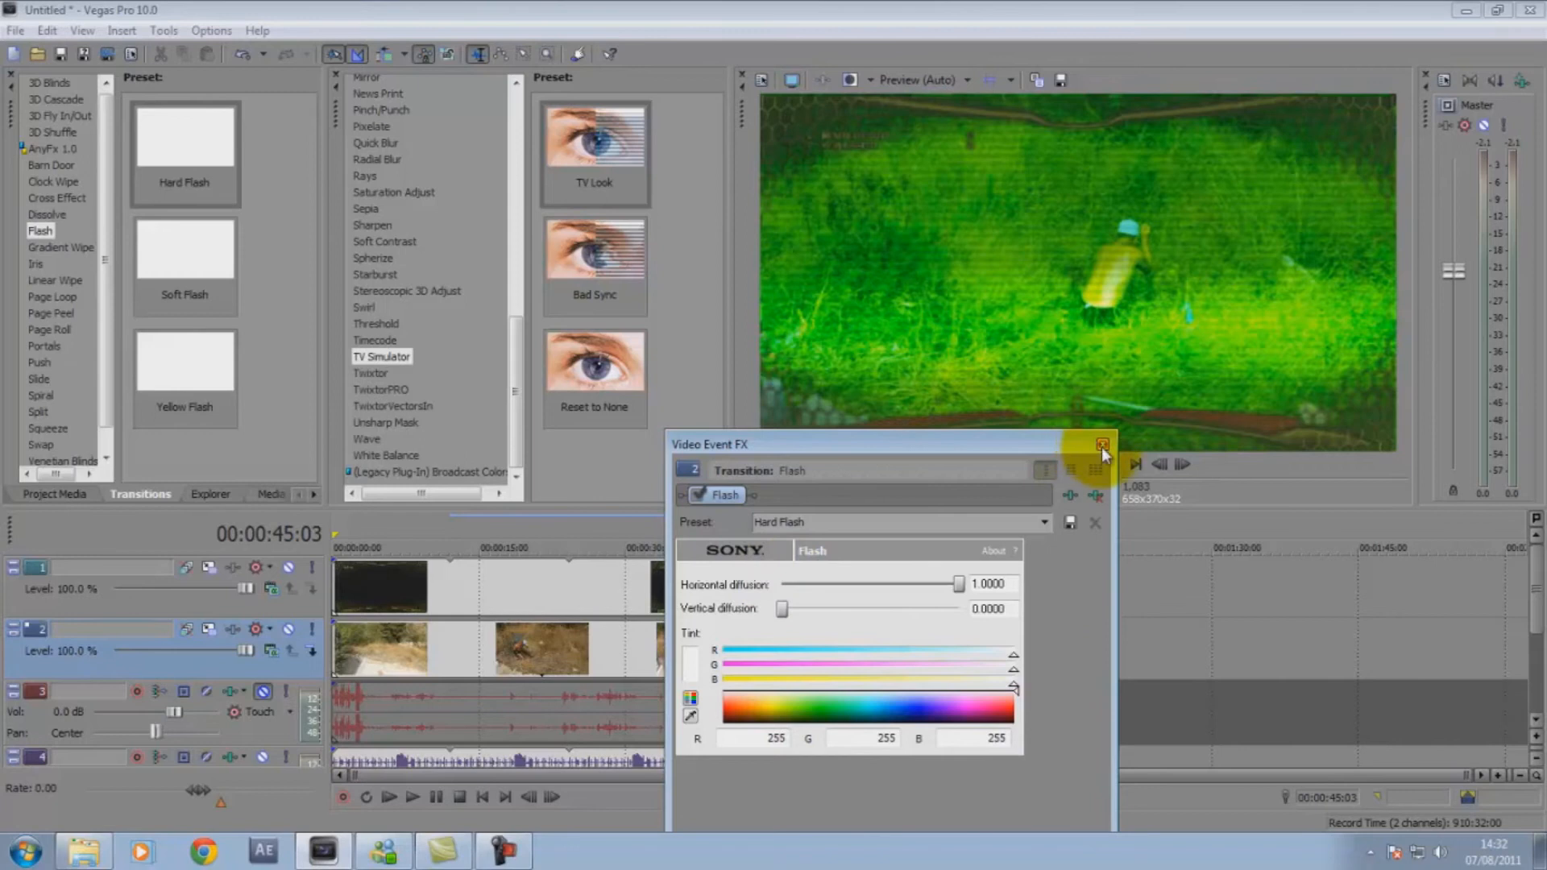
click(1102, 446)
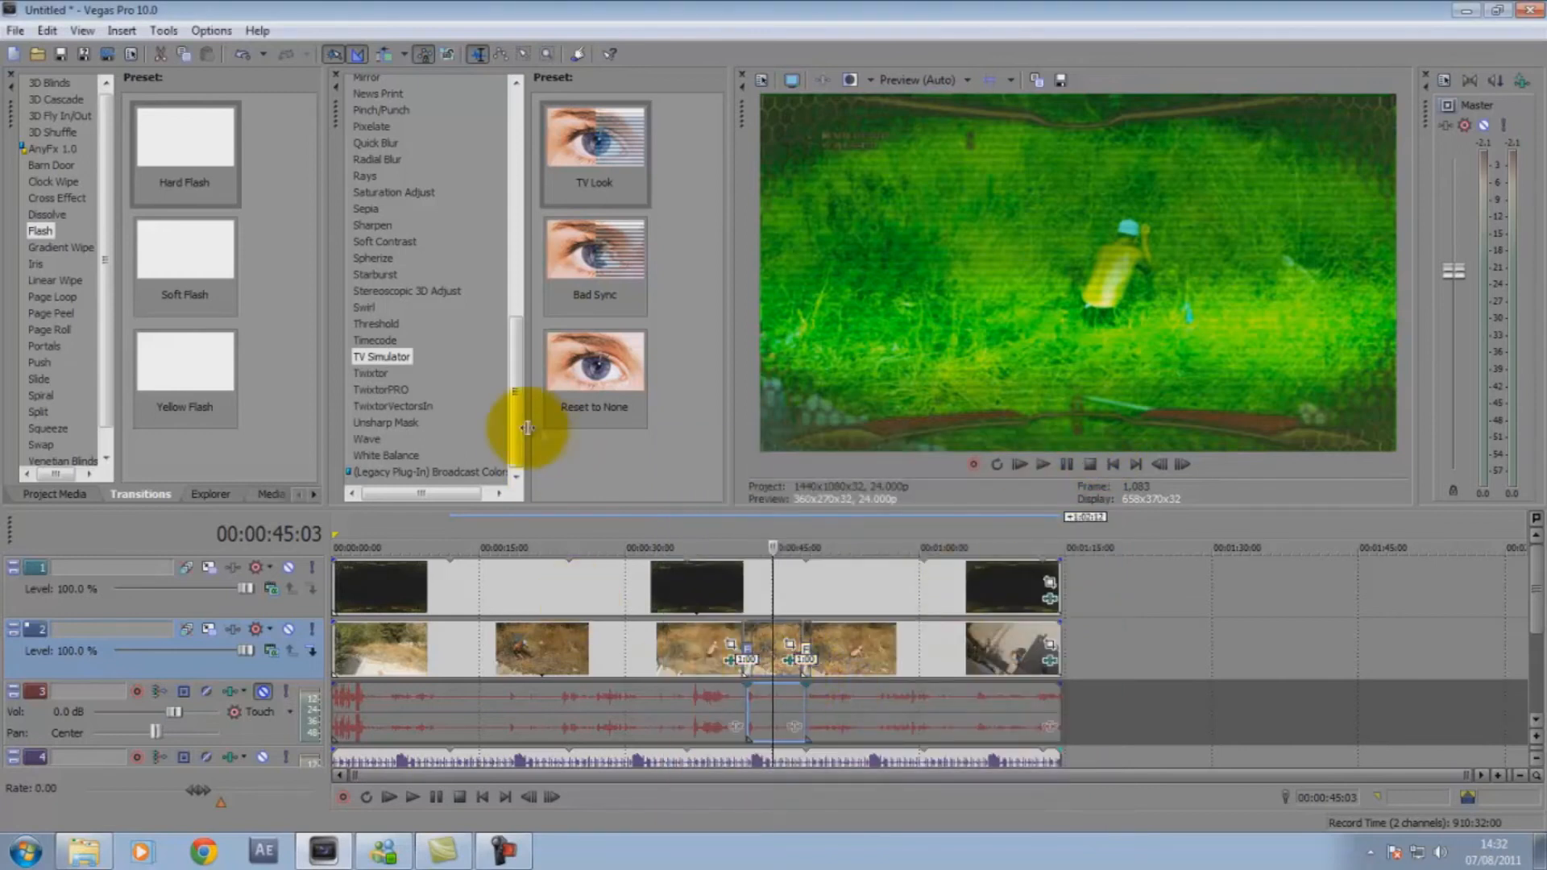
Apply the Color Curves effect with the Infrared preset to the short middle segment of the footage.
drag(515, 429, 511, 242)
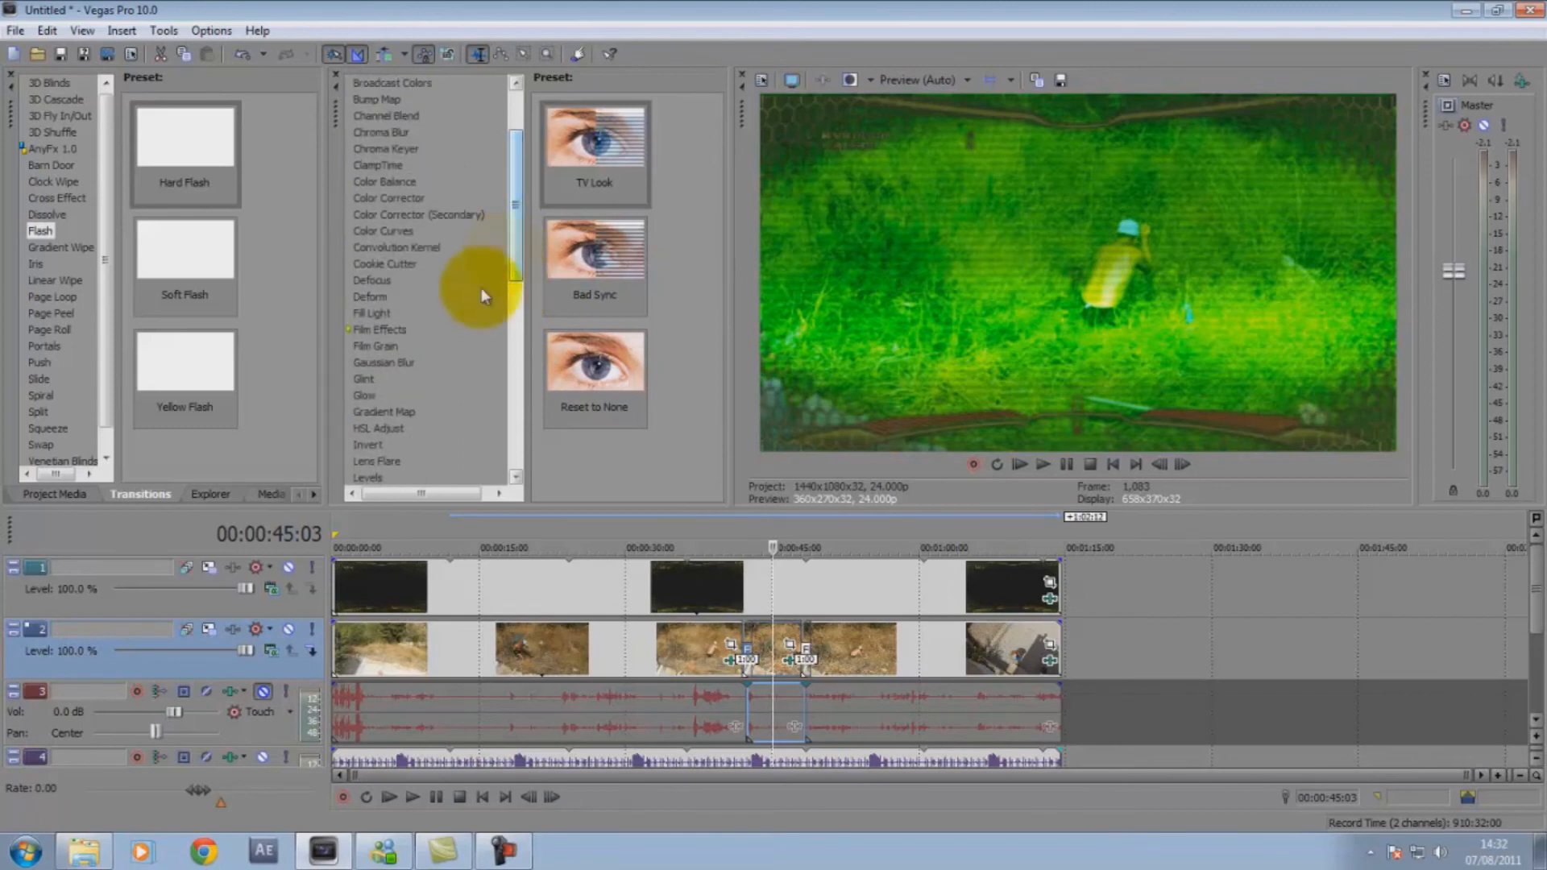
click(402, 231)
drag(718, 138, 714, 310)
drag(601, 321, 762, 635)
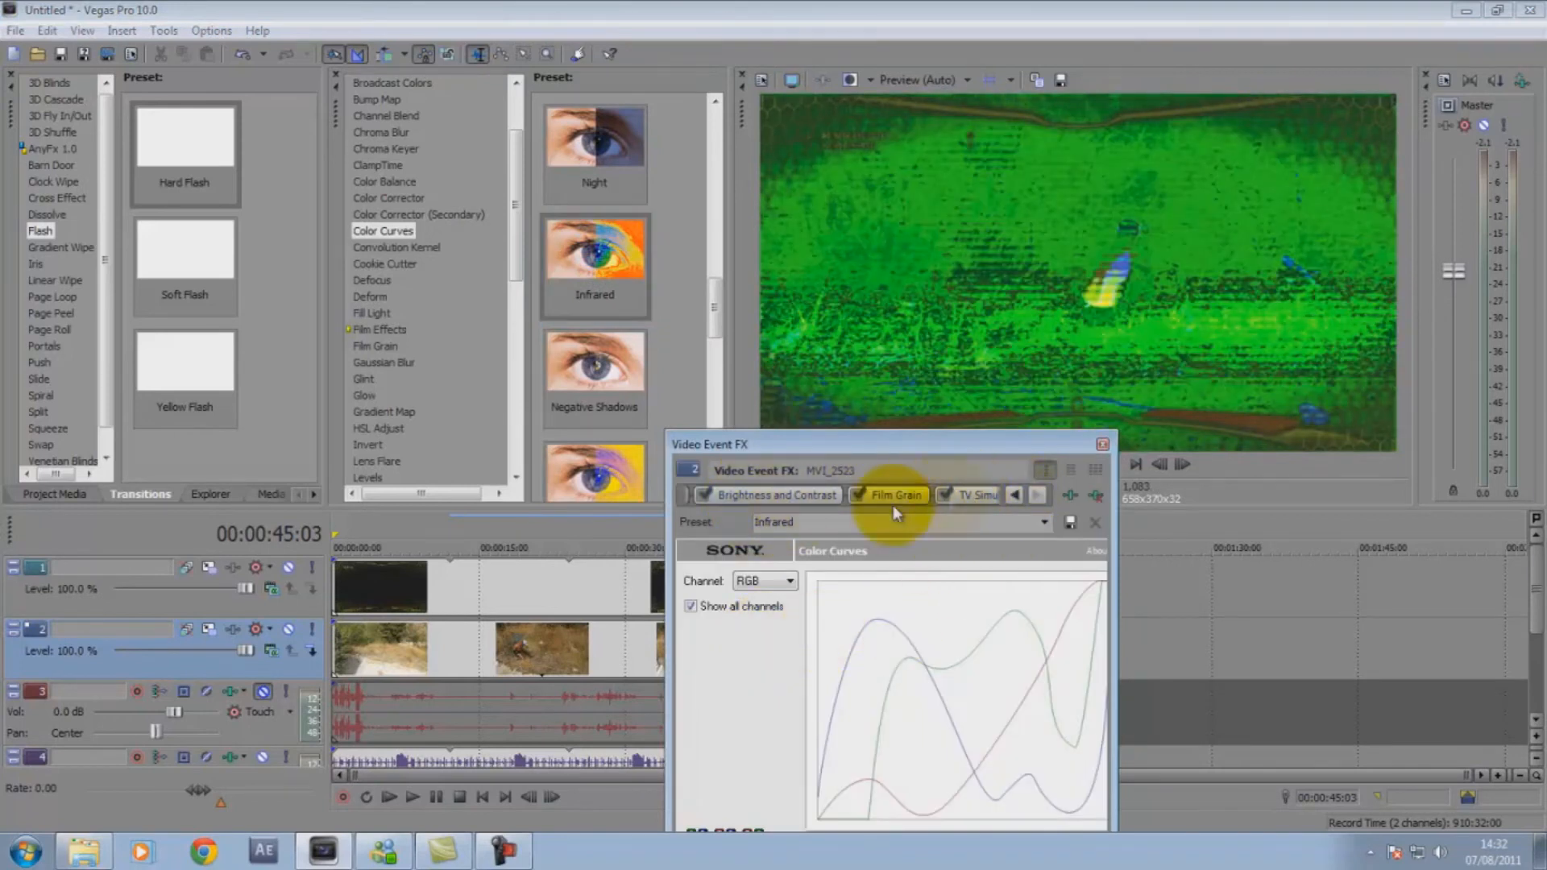
Disable the Color Corrector and Film Grain effects in the middle segment's effect chain, leaving Color Curves enabled.
click(1015, 496)
click(1015, 496)
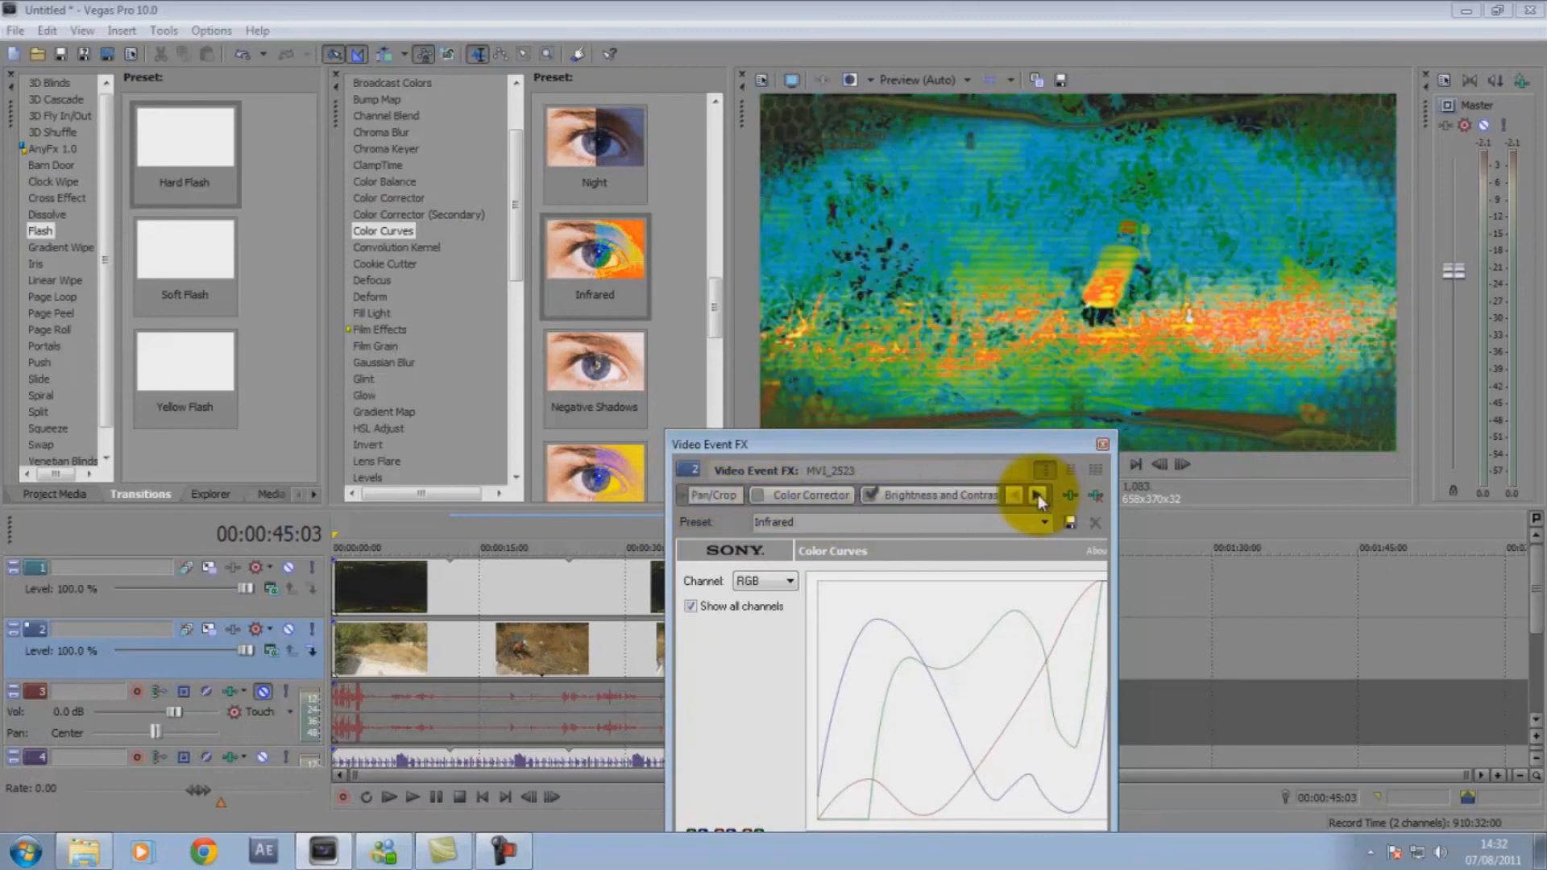
click(1037, 494)
click(1038, 494)
click(1038, 495)
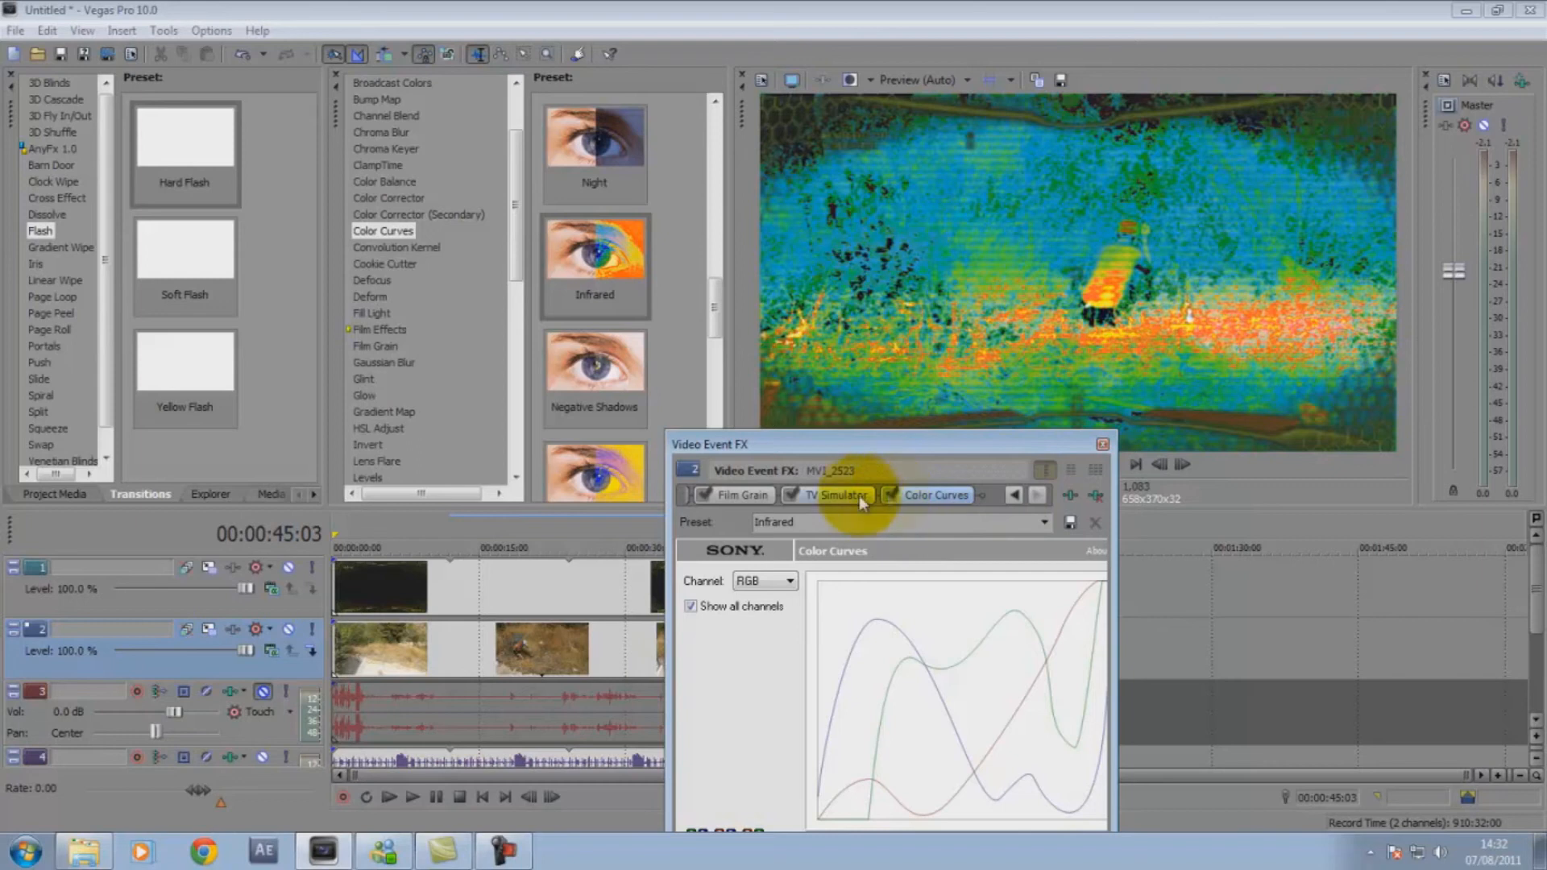
click(1017, 496)
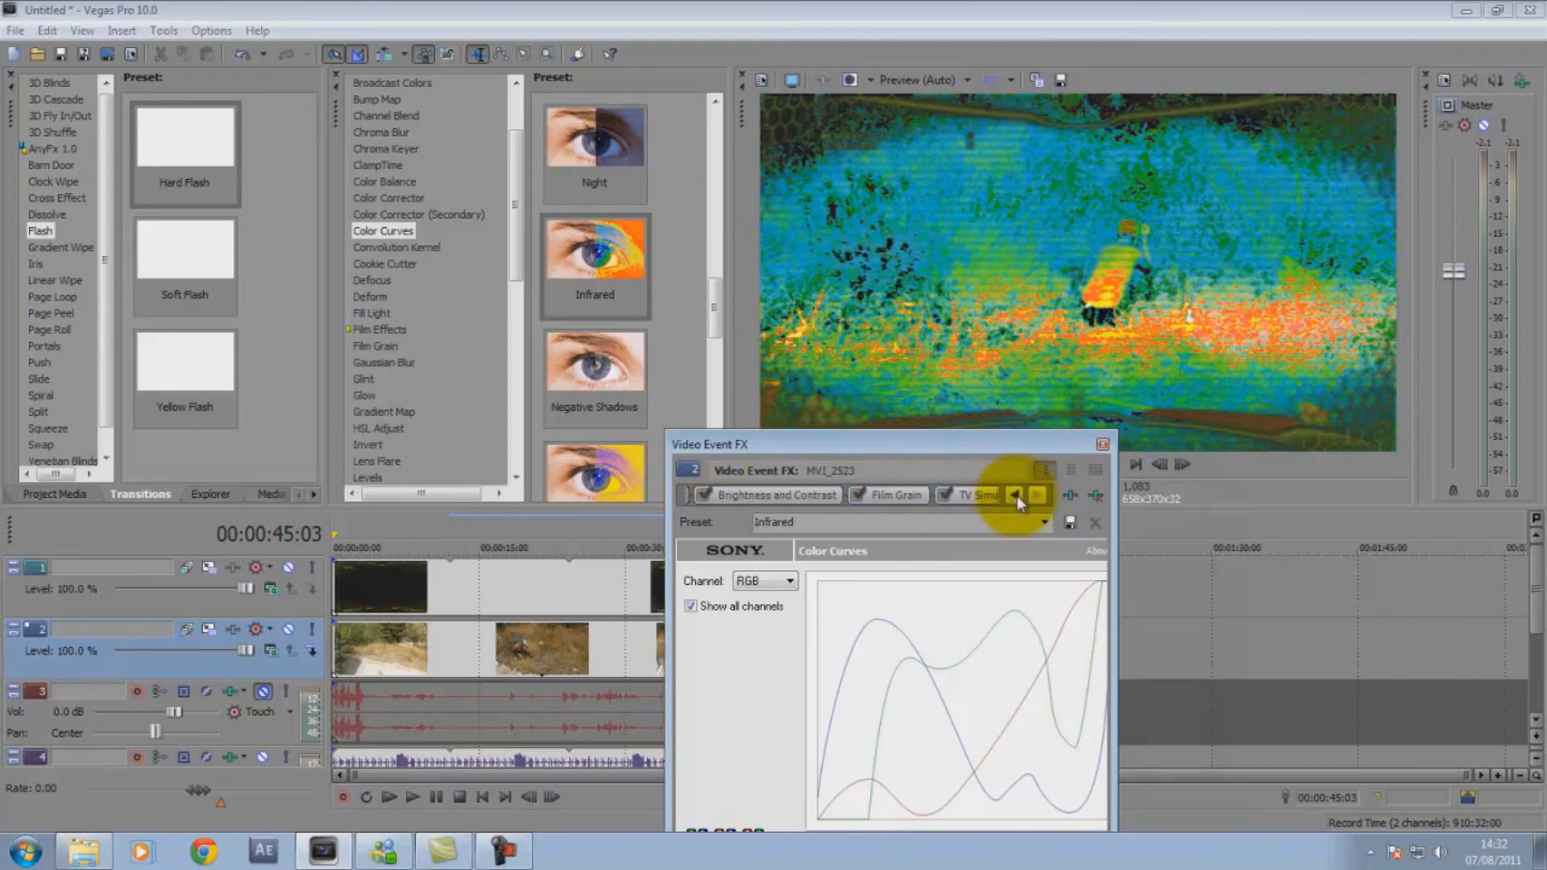
click(857, 495)
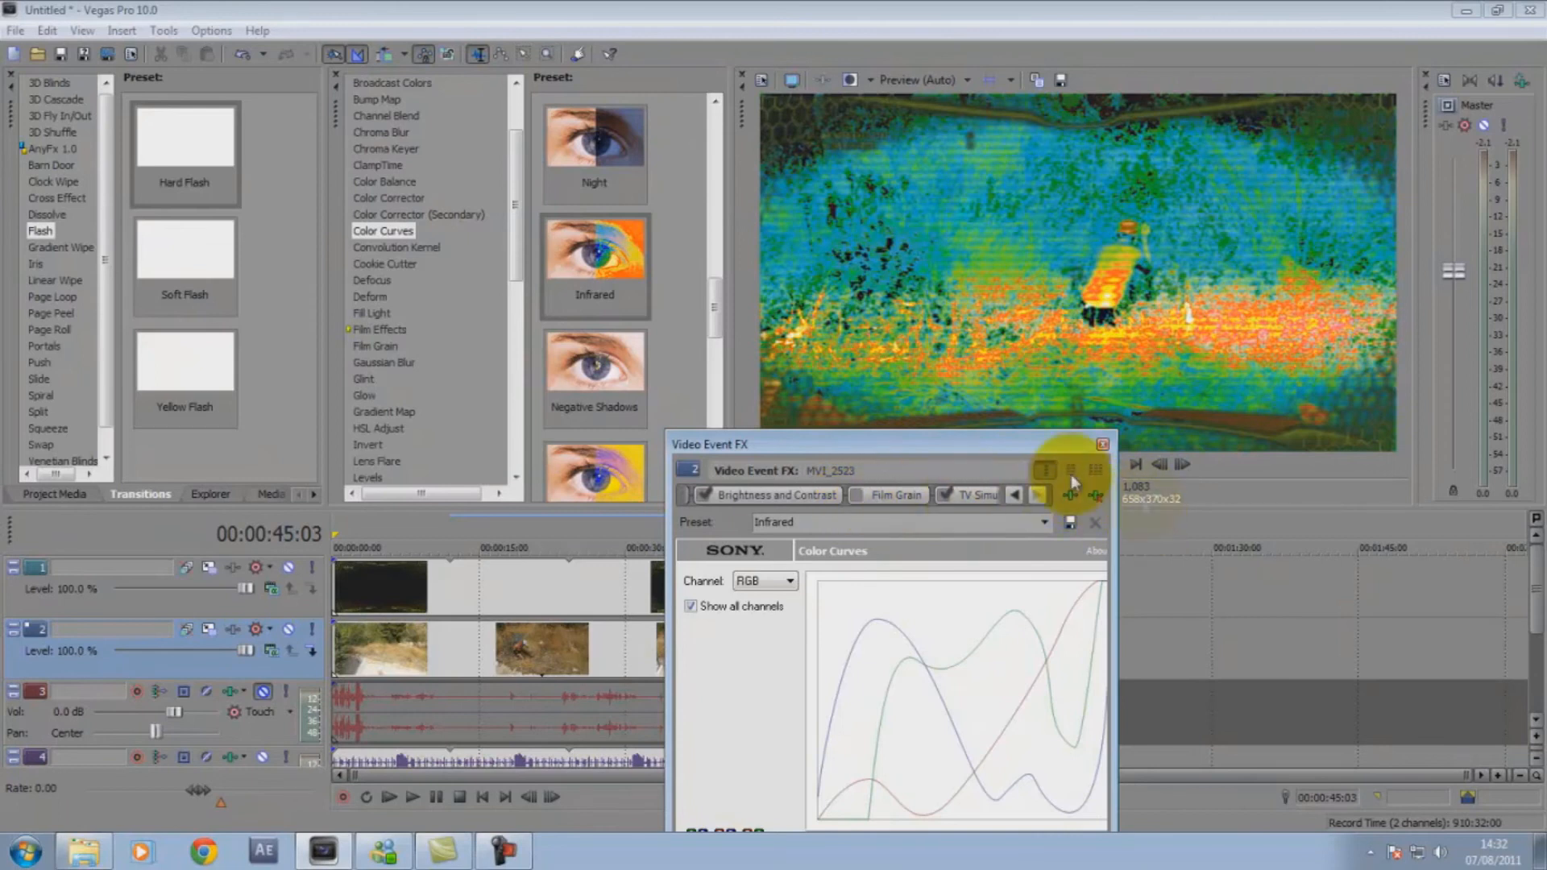
click(1103, 444)
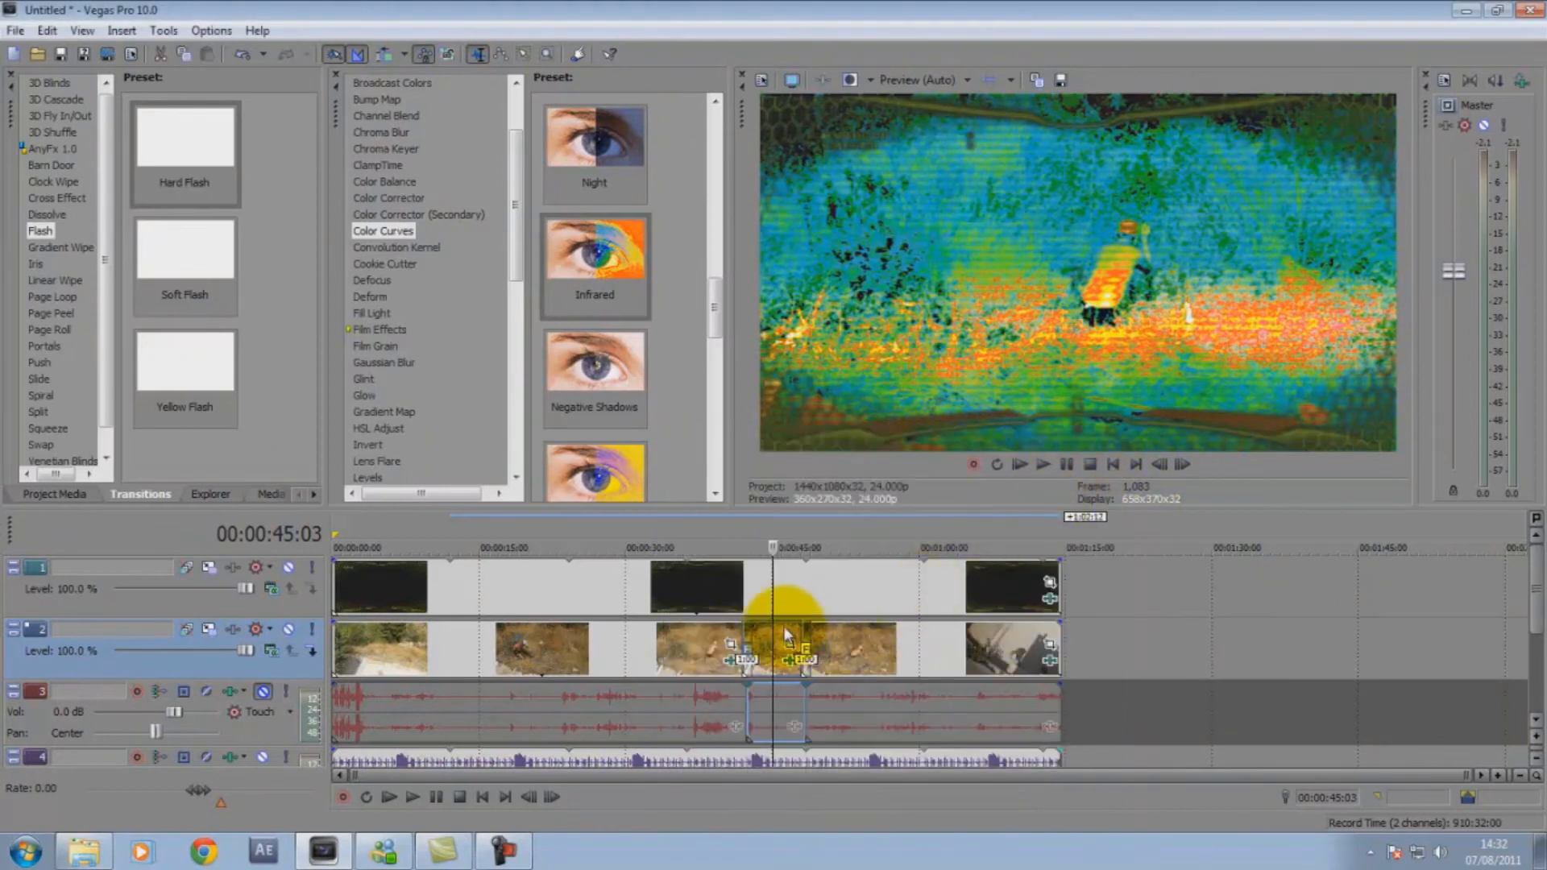
Preview the flash transition into the infrared segment from about 00:00:41:22.
click(783, 637)
click(745, 595)
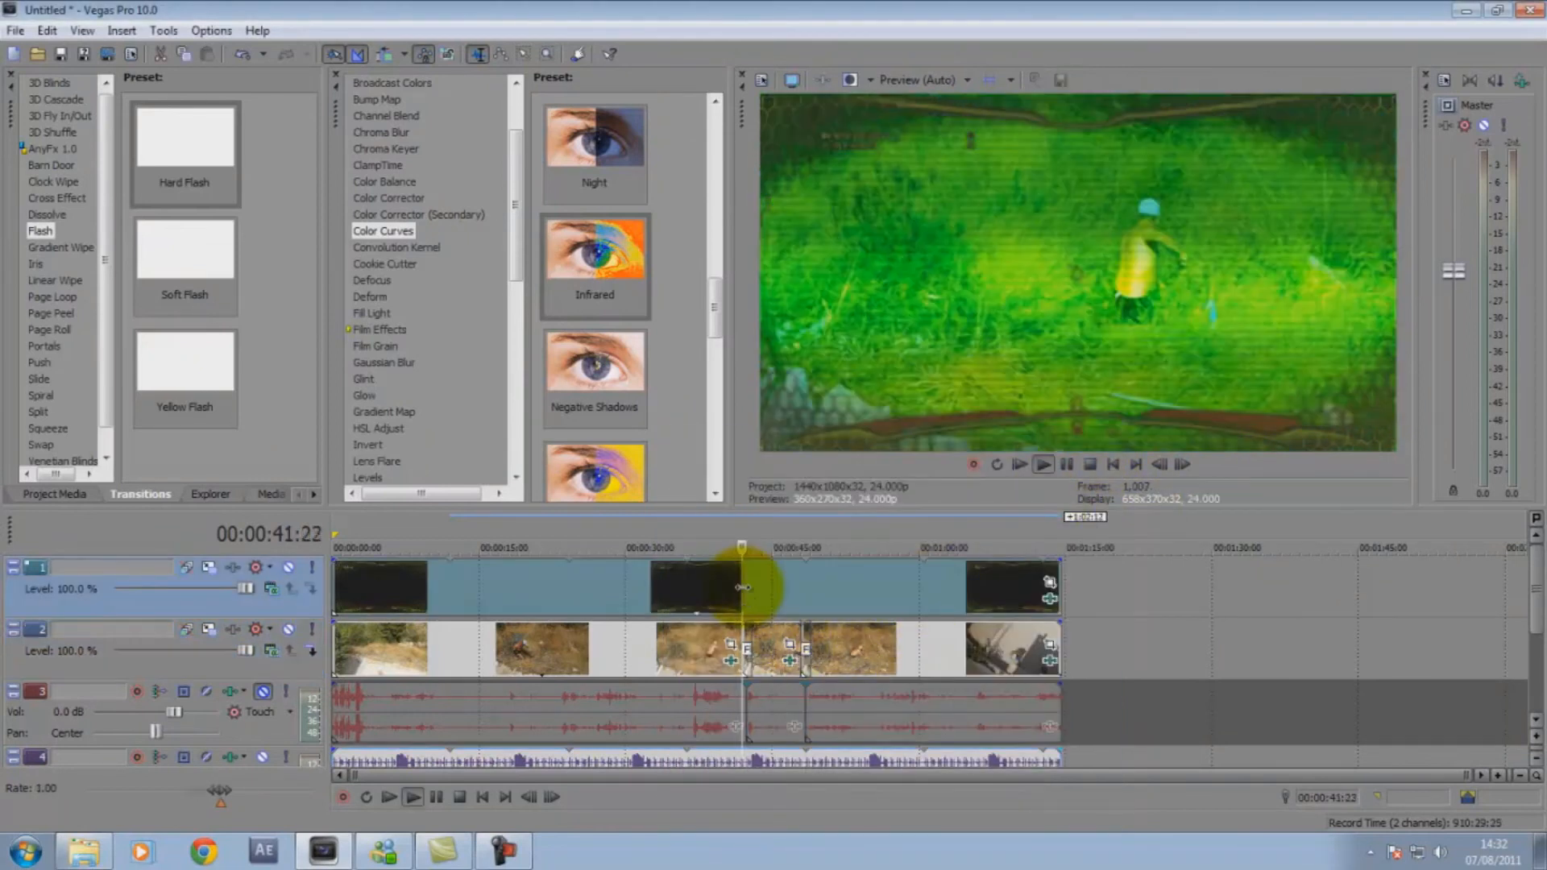
key(space)
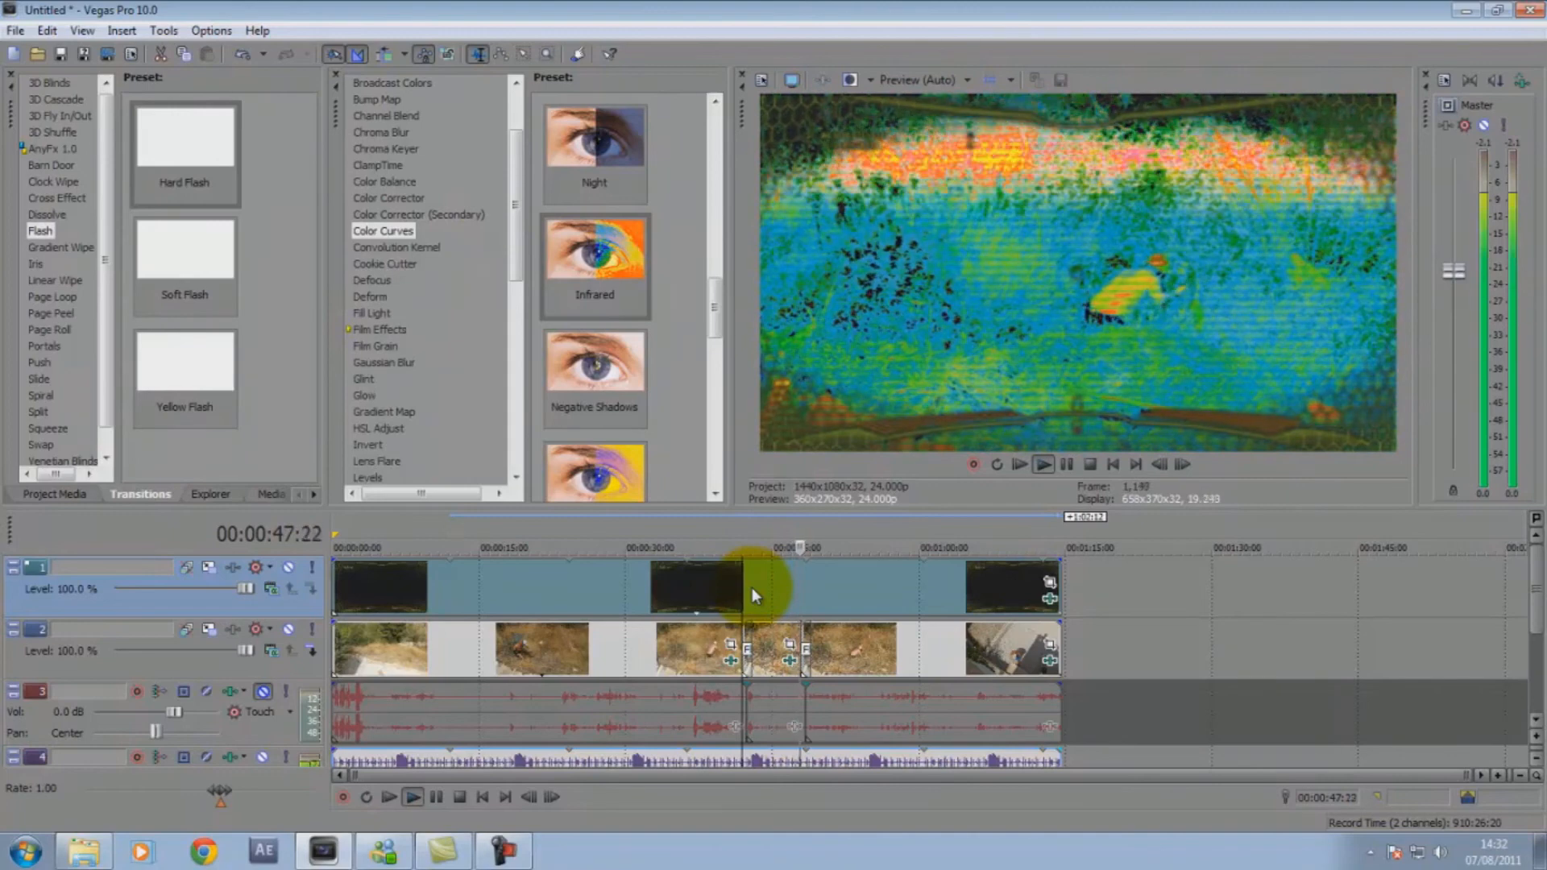
key(space)
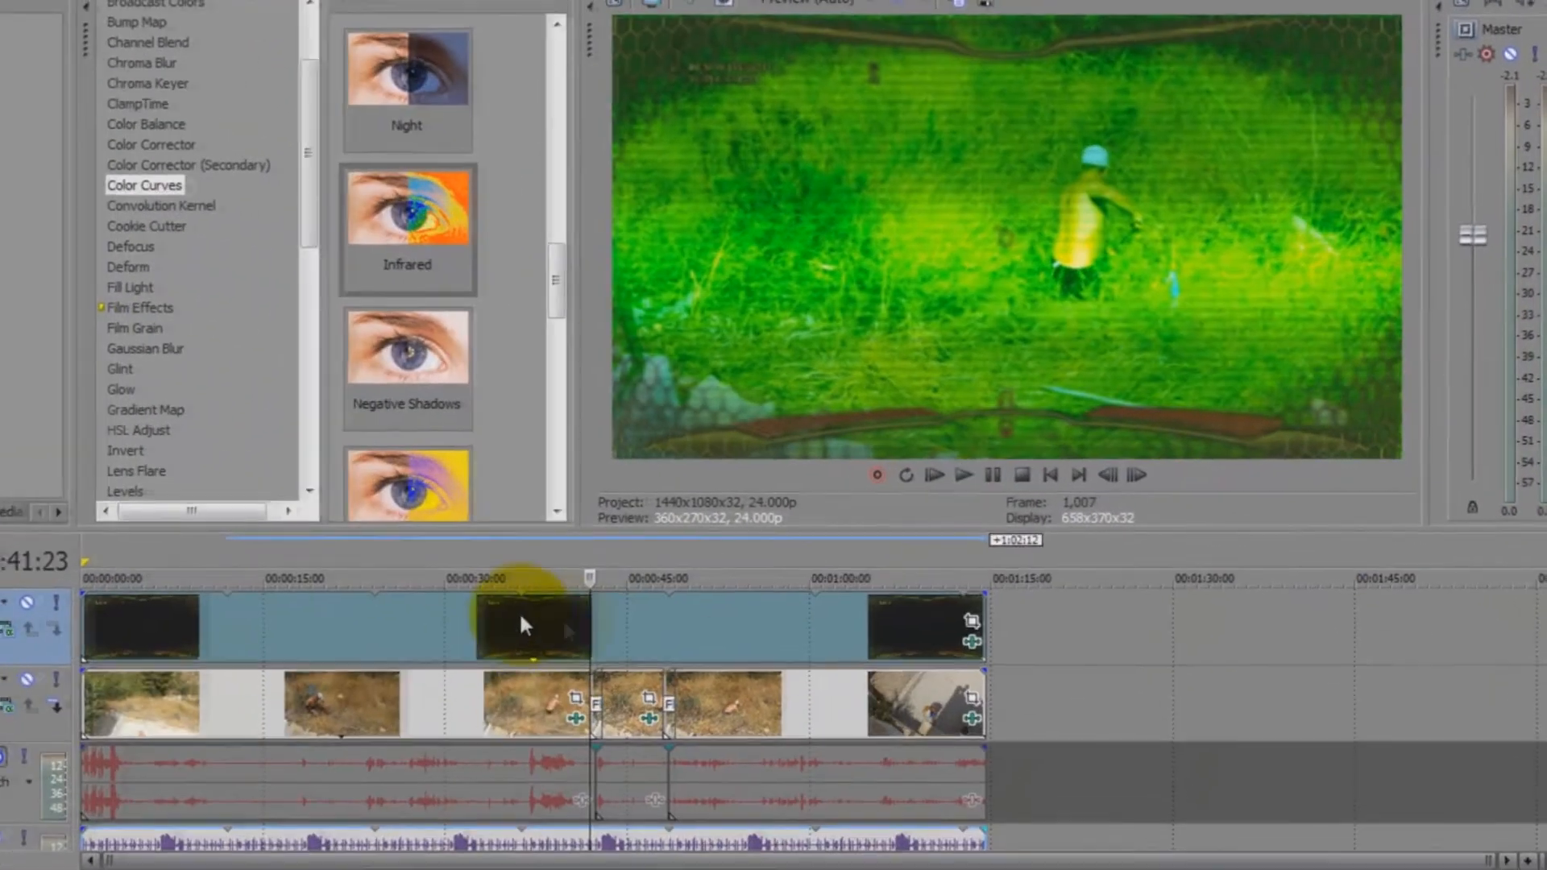
Add the AciD Lockon Slow With No Border clip from the predator effect folder to the timeline at about 00:01:37.
click(521, 616)
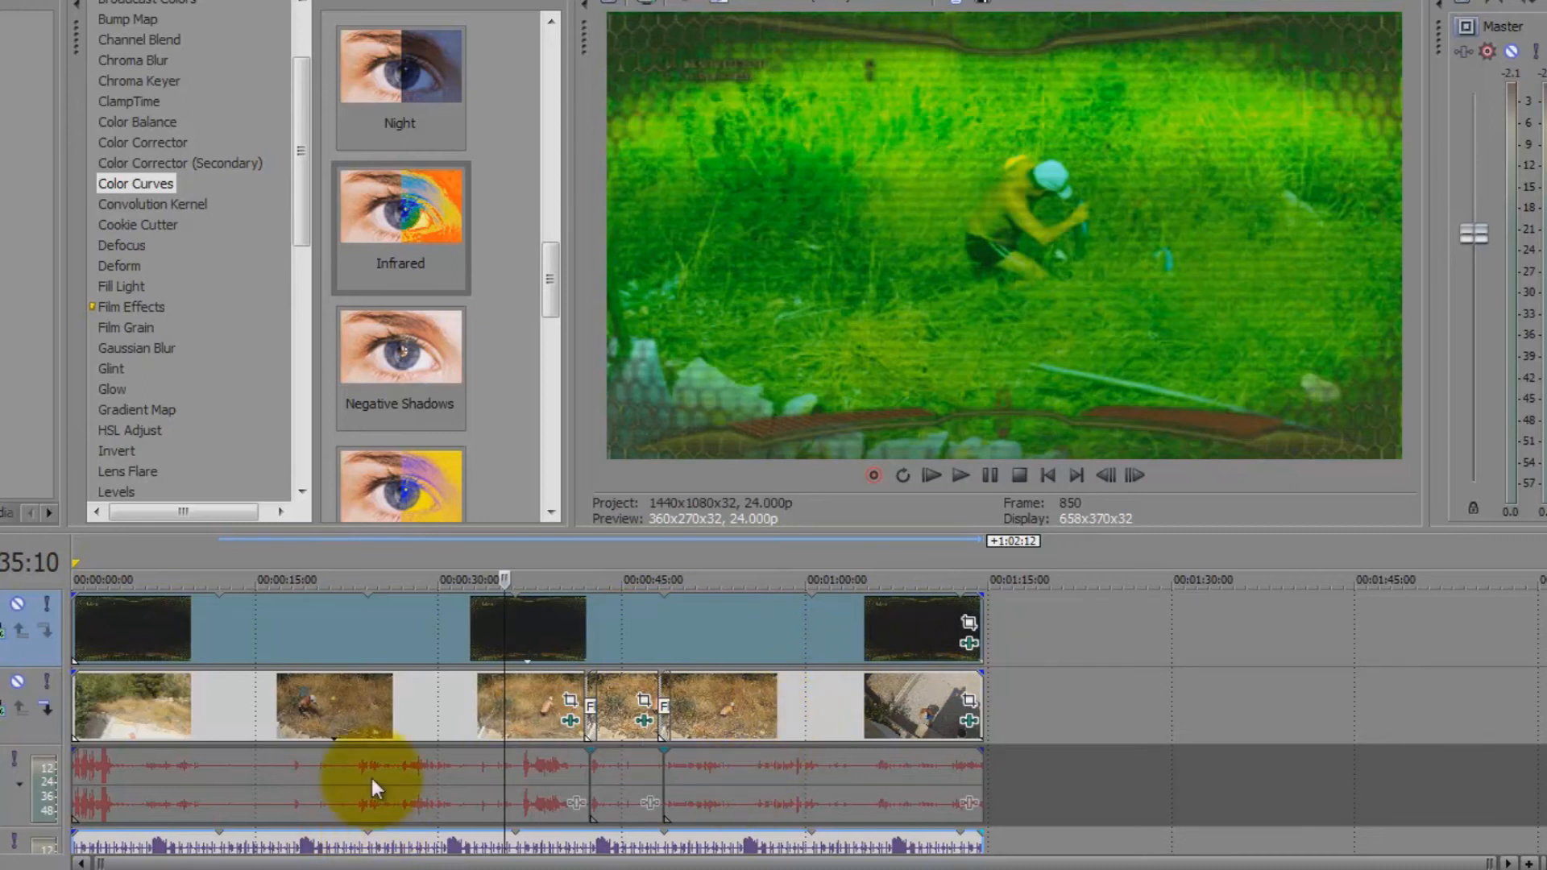
key(alt+Tab)
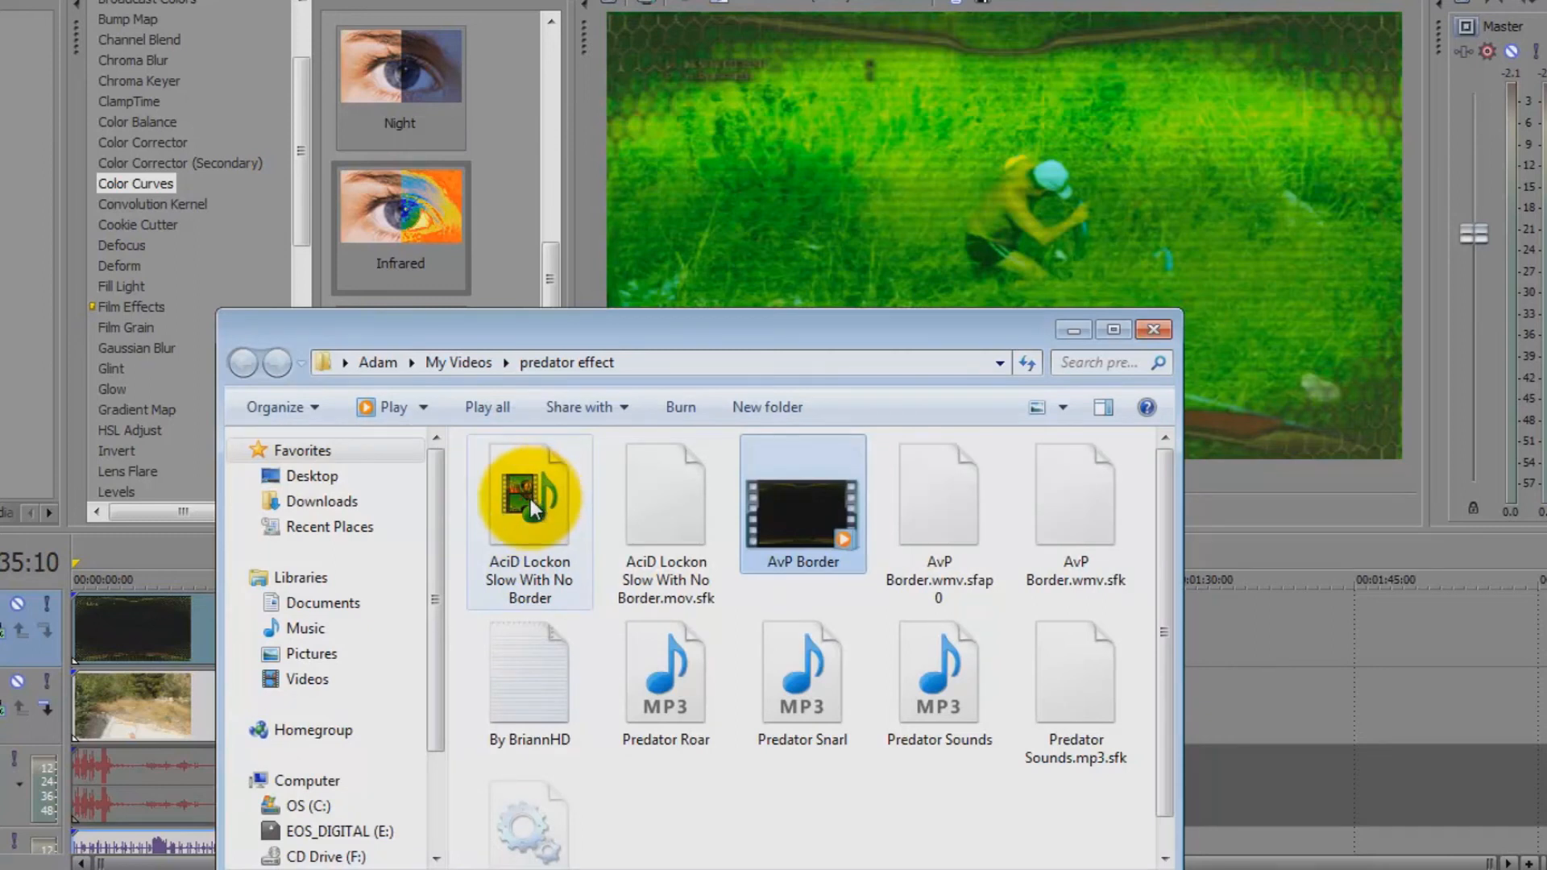
drag(530, 499, 1280, 634)
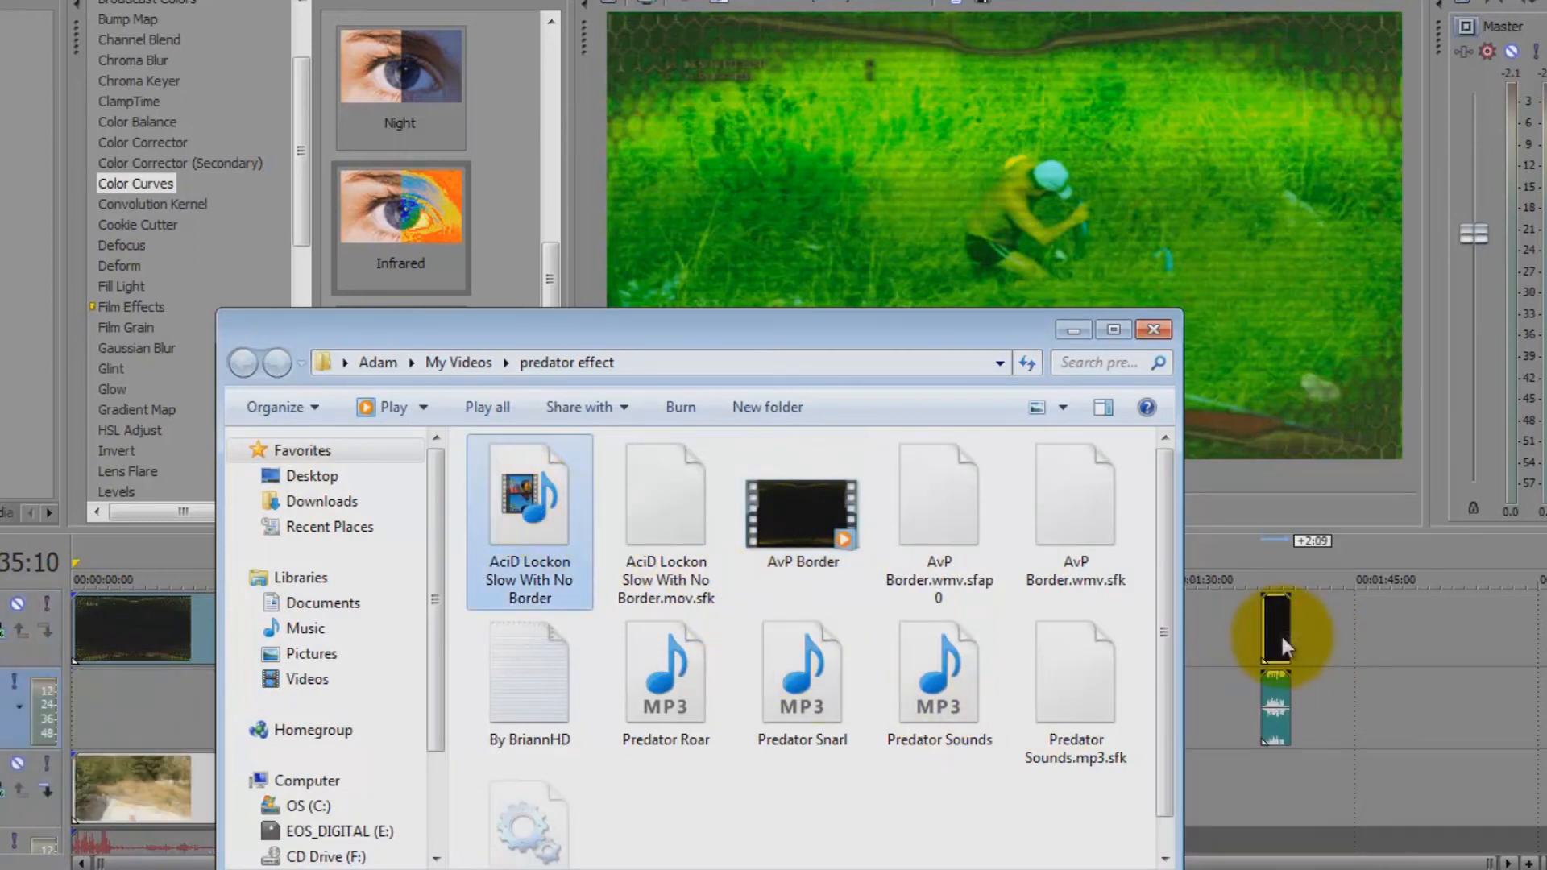
click(1273, 633)
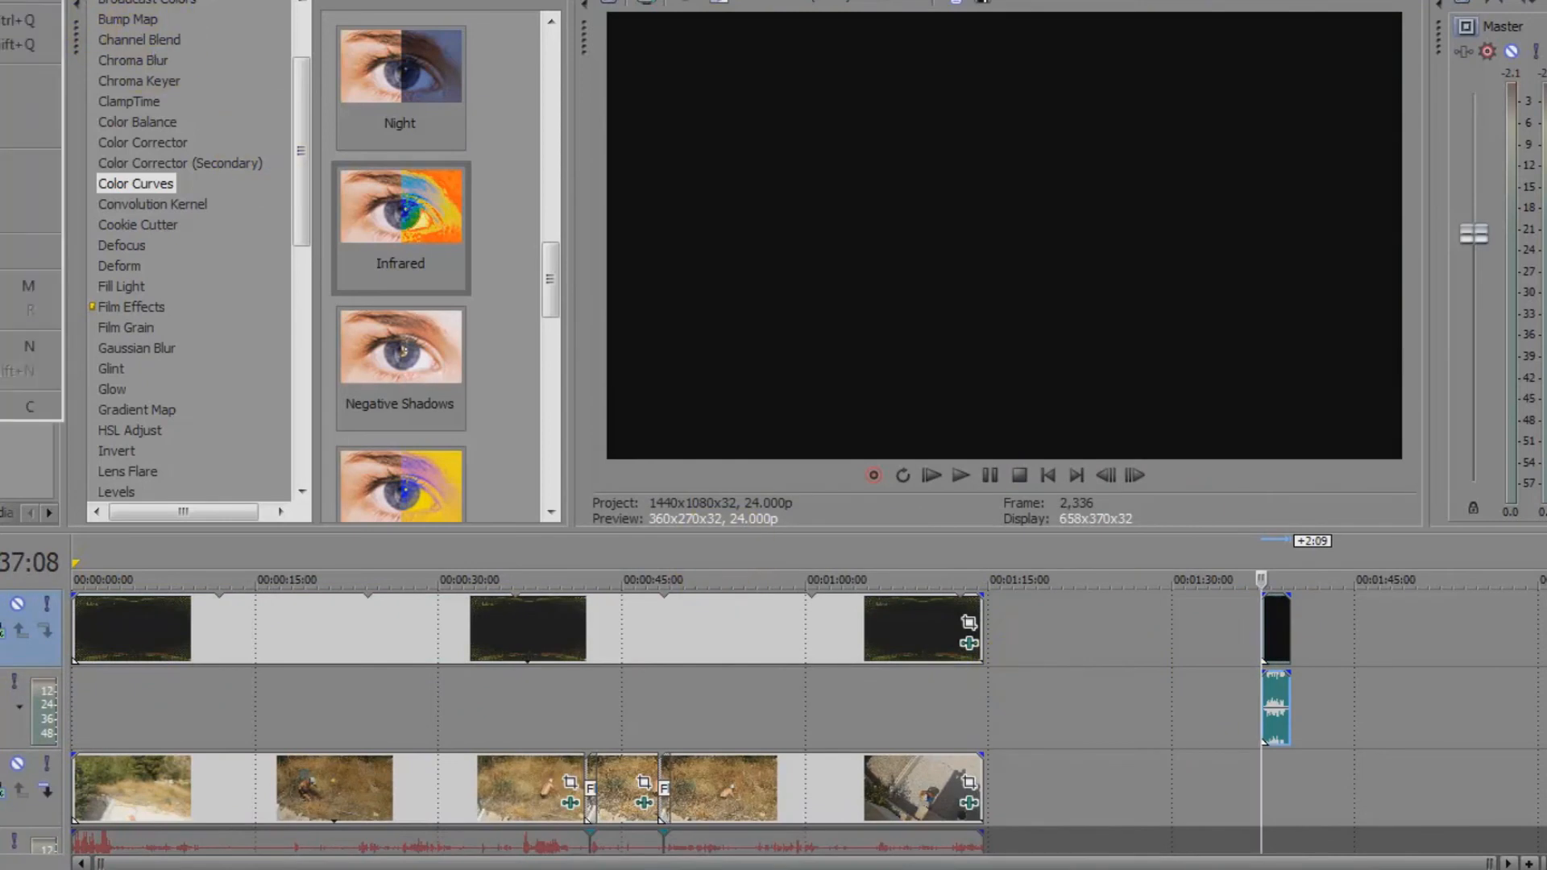
Insert a new video track above the border track and move the lock-on clip onto it at about 00:00:32:18.
click(32, 44)
click(272, 727)
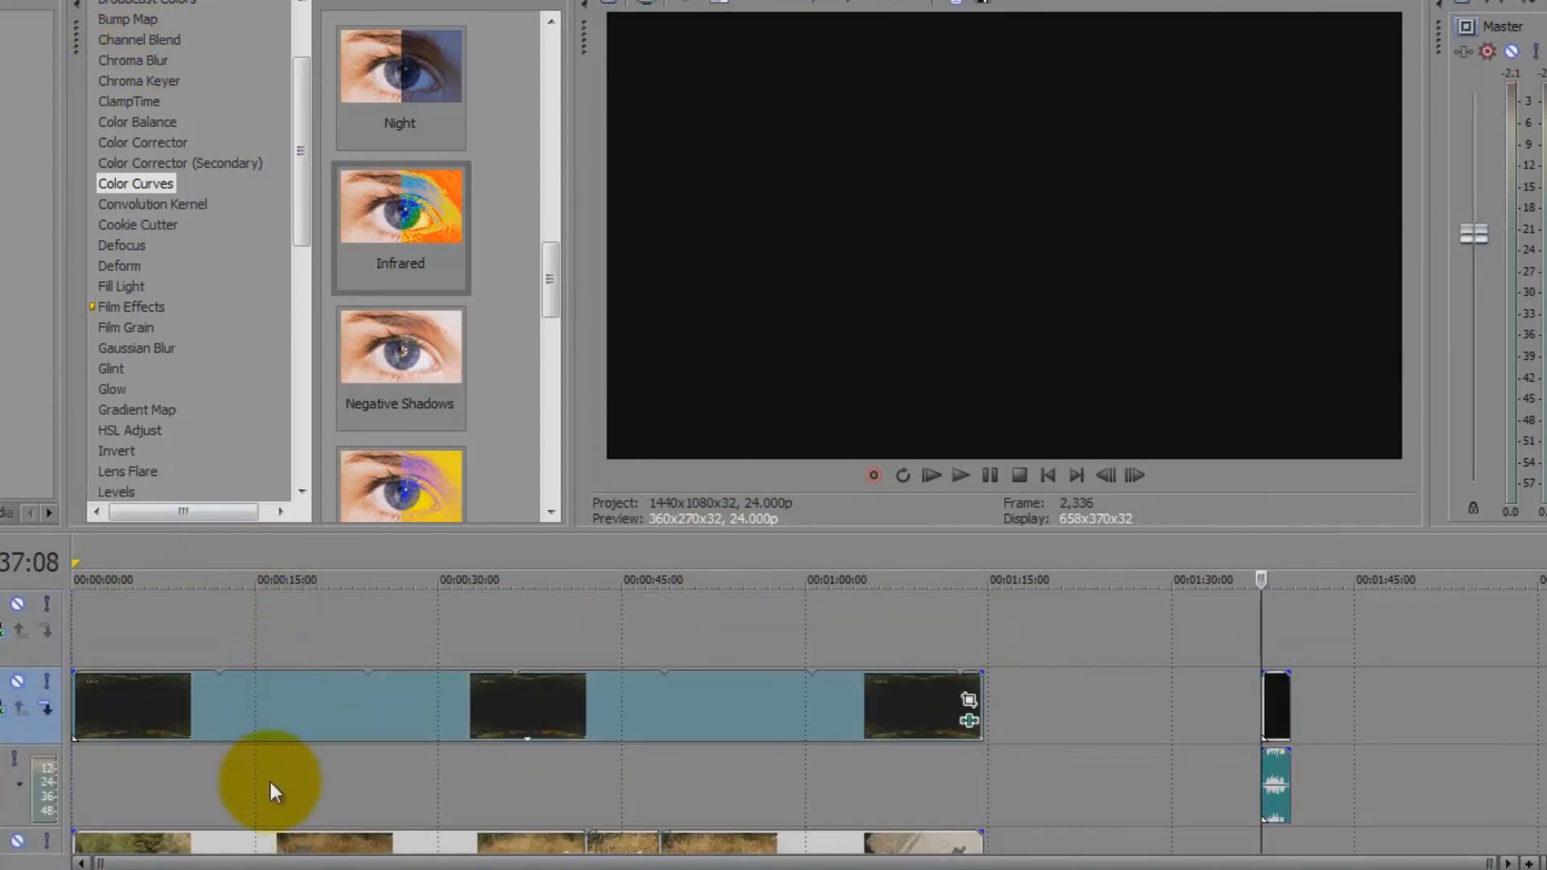
drag(1277, 725, 96, 779)
drag(84, 710, 490, 685)
click(472, 621)
drag(485, 632, 491, 636)
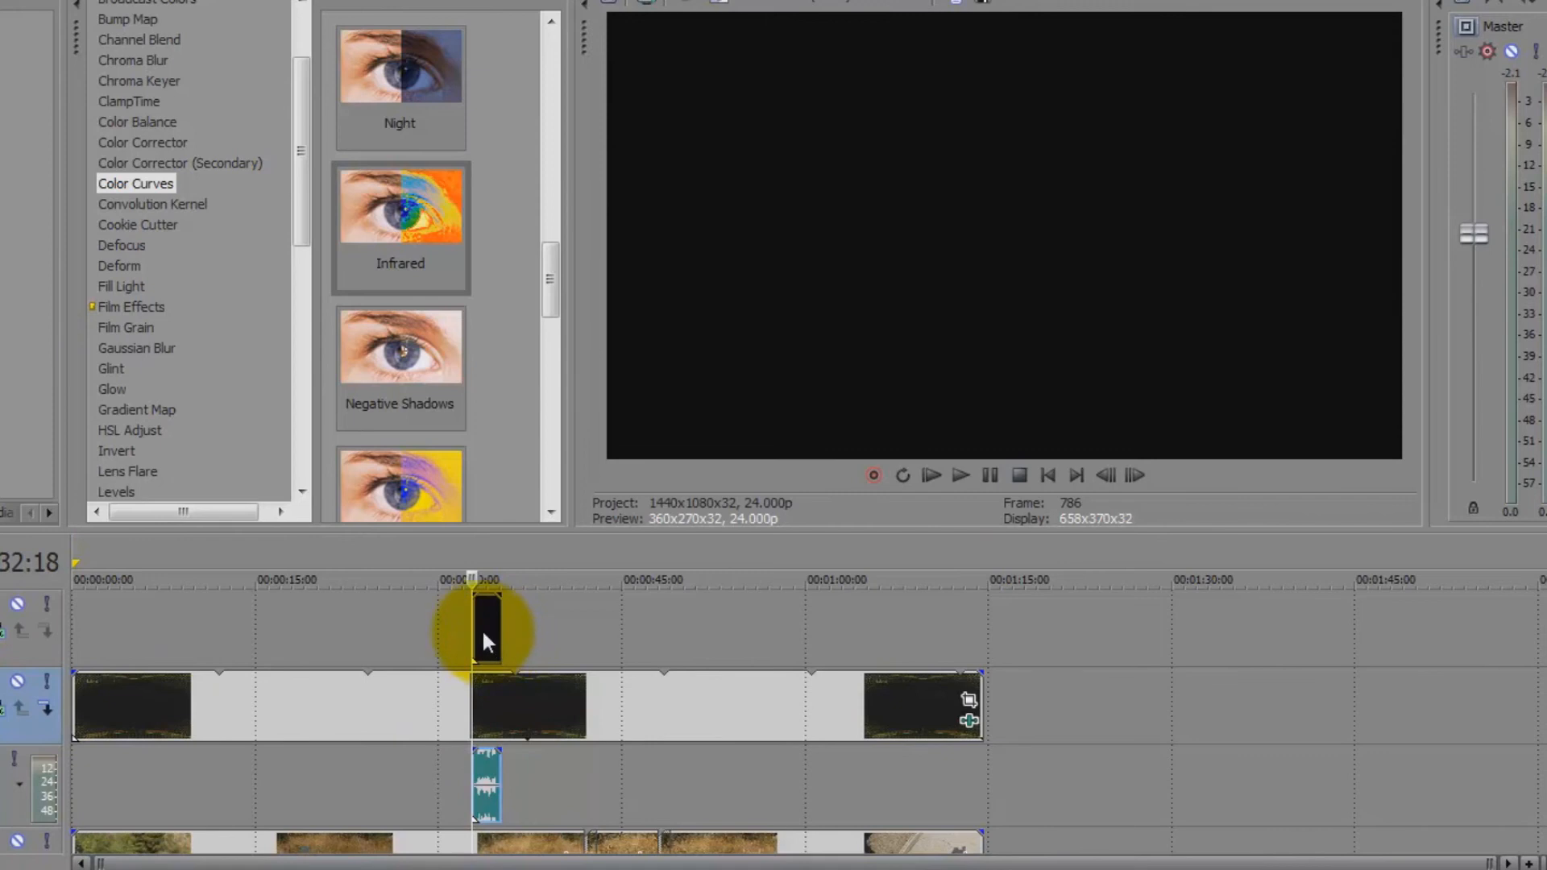
key(space)
key(space)
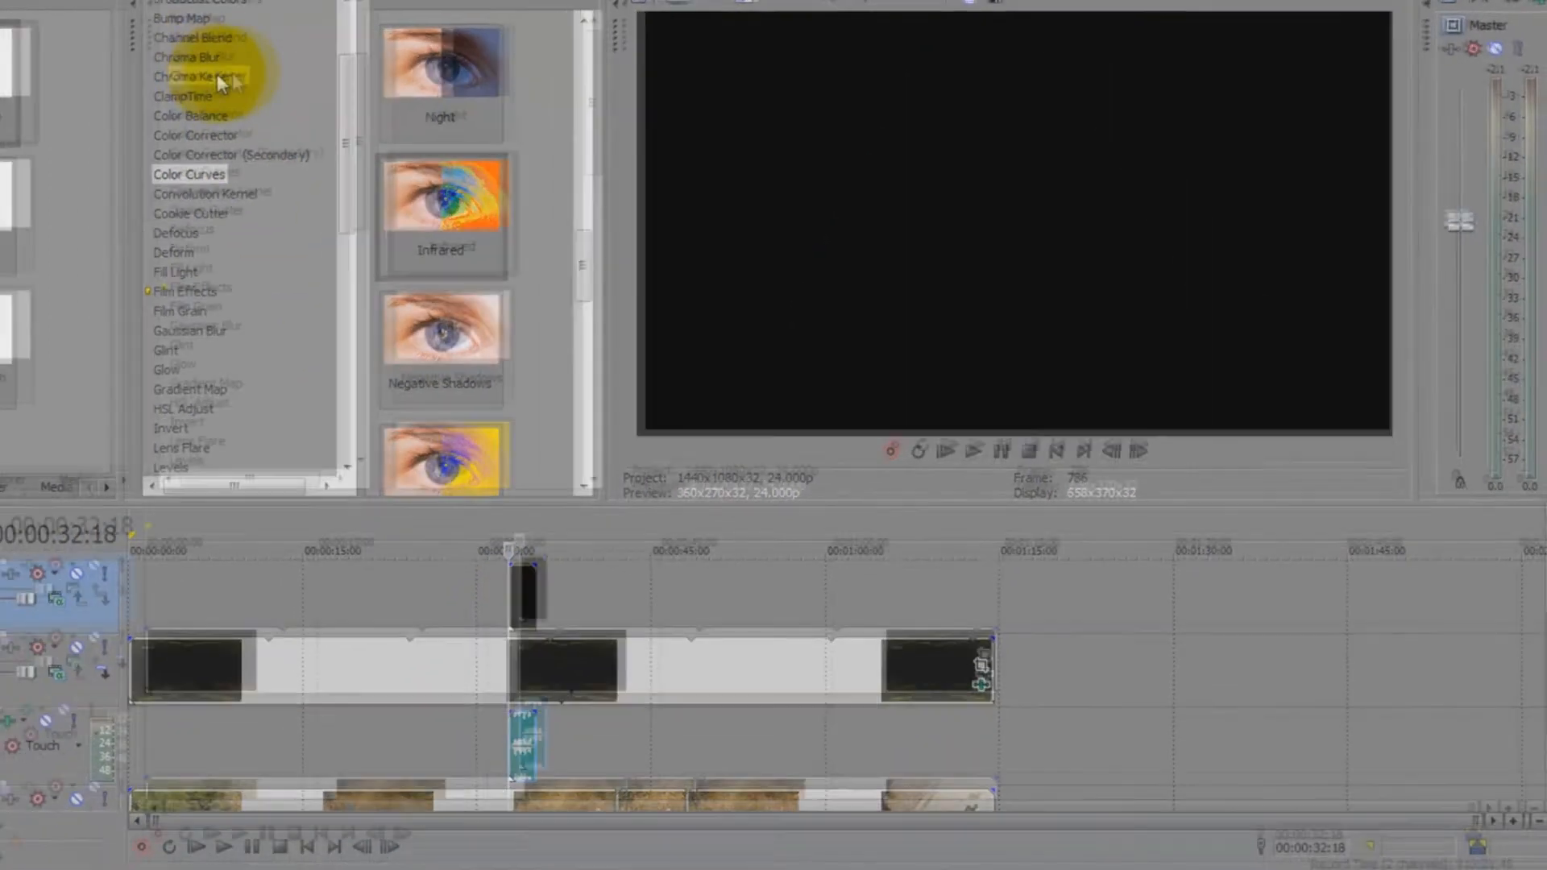
Apply the Chroma Keyer with the Blue Screen preset to the lock-on clip and sample its black background as the key colour.
click(177, 78)
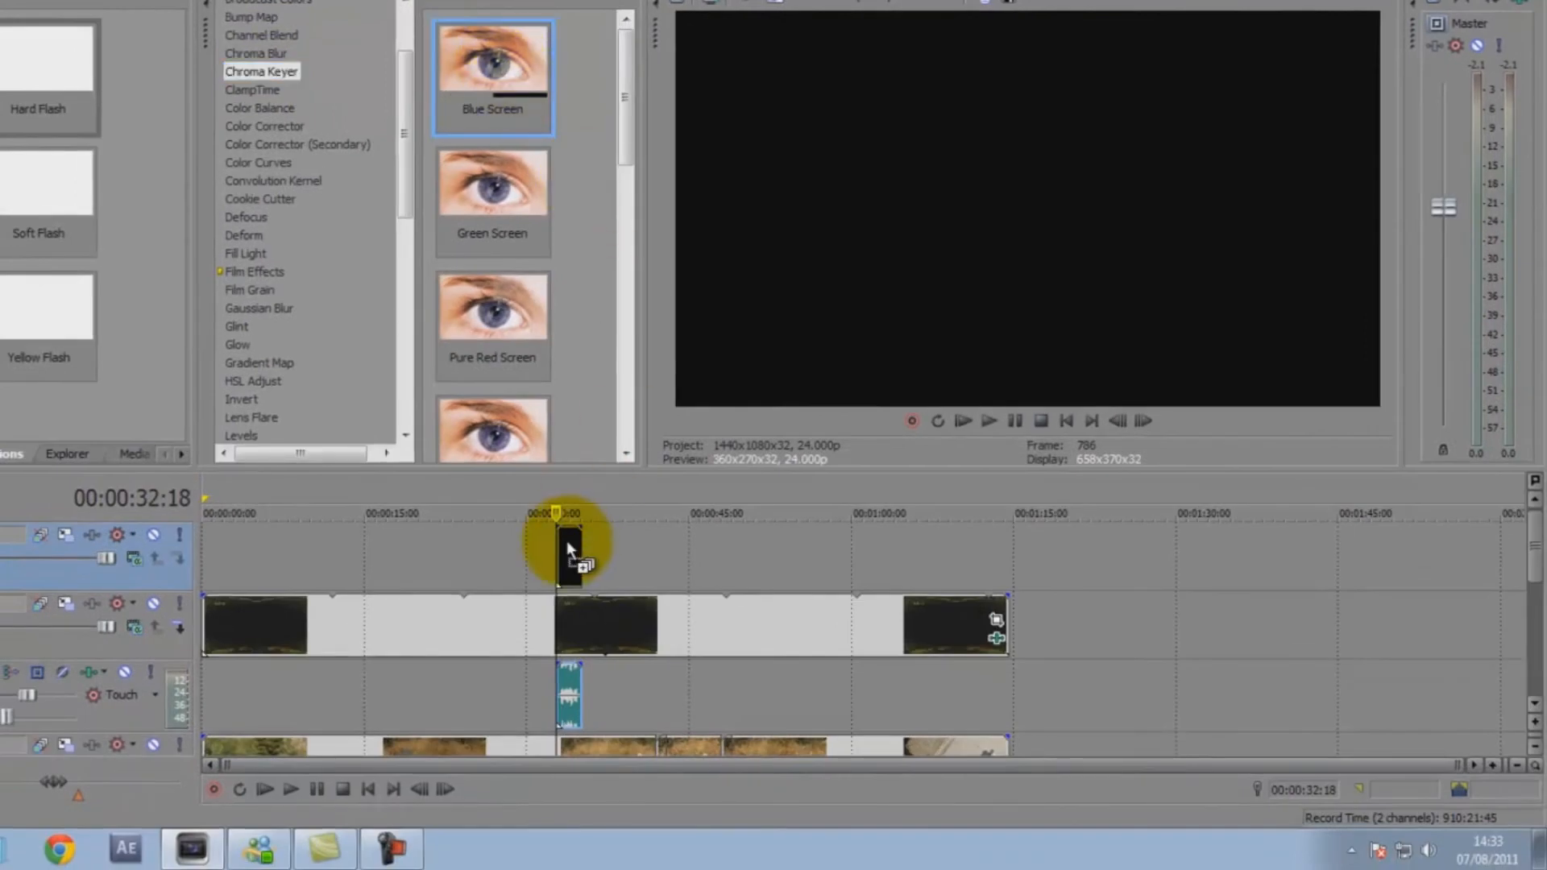
drag(567, 540, 568, 542)
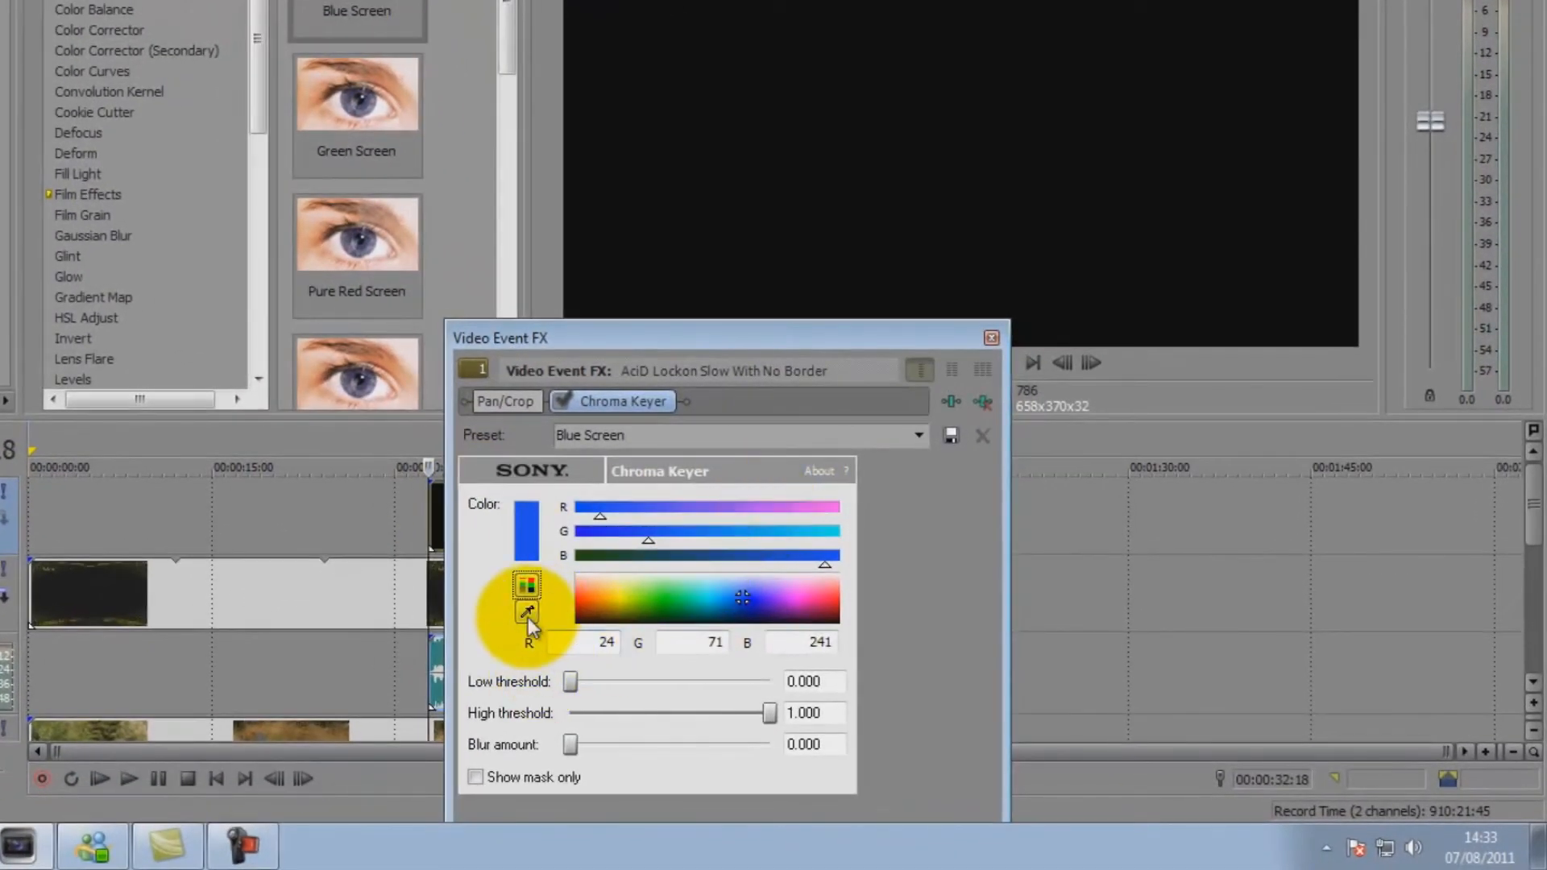
click(528, 617)
click(742, 145)
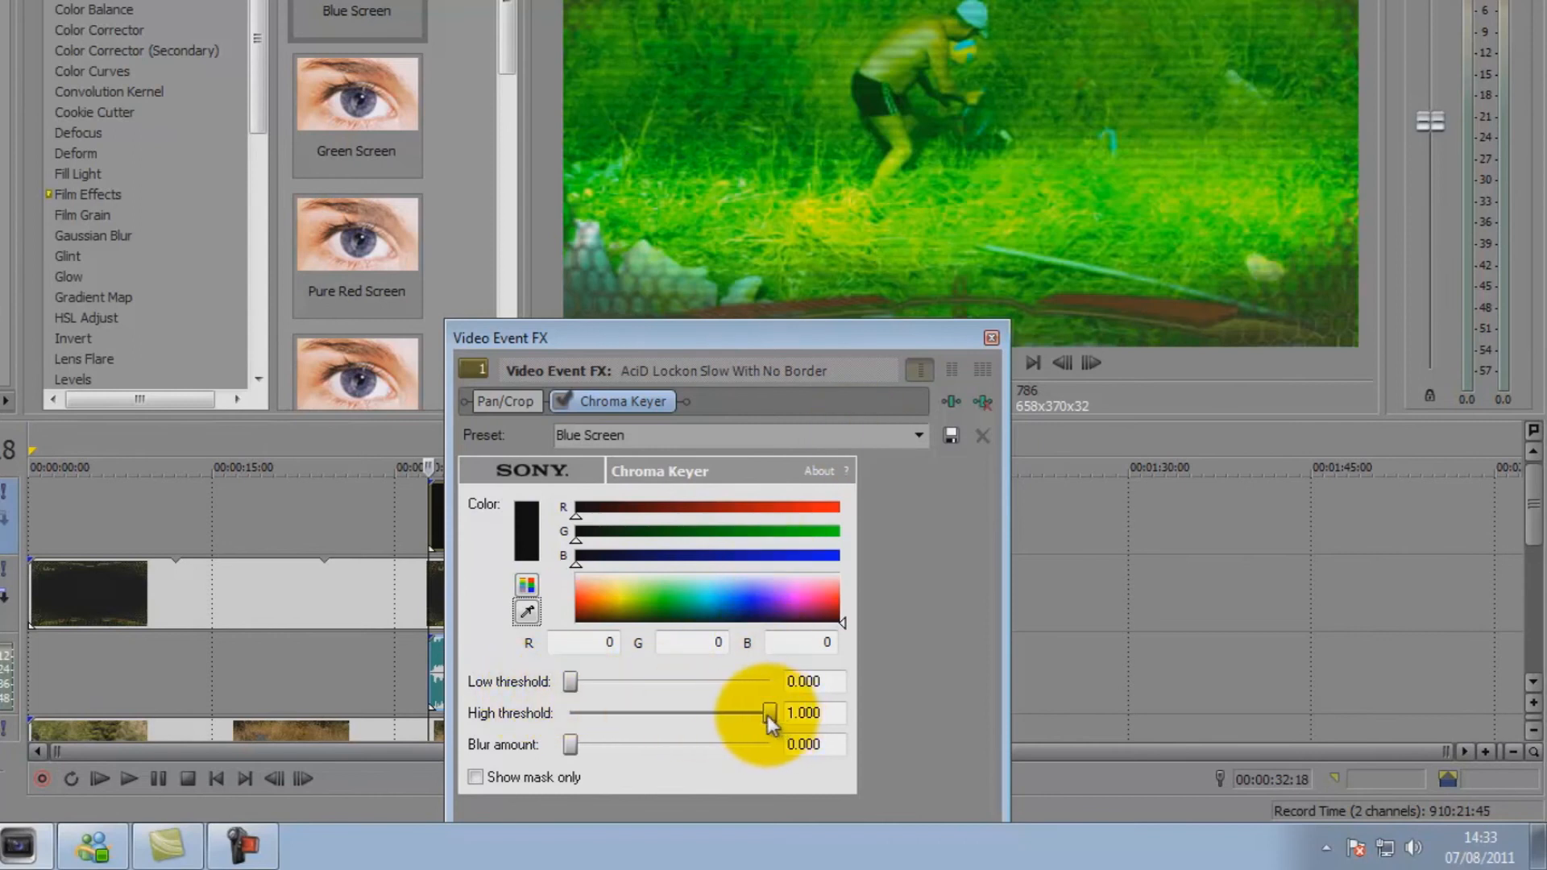
Set the lock-on clip's Chroma Keyer low threshold to 0.472 and slightly raise its blur amount.
mouse_move(767, 715)
mouse_down()
mouse_move(627, 714)
mouse_move(769, 713)
mouse_up()
drag(569, 681, 699, 713)
click(433, 505)
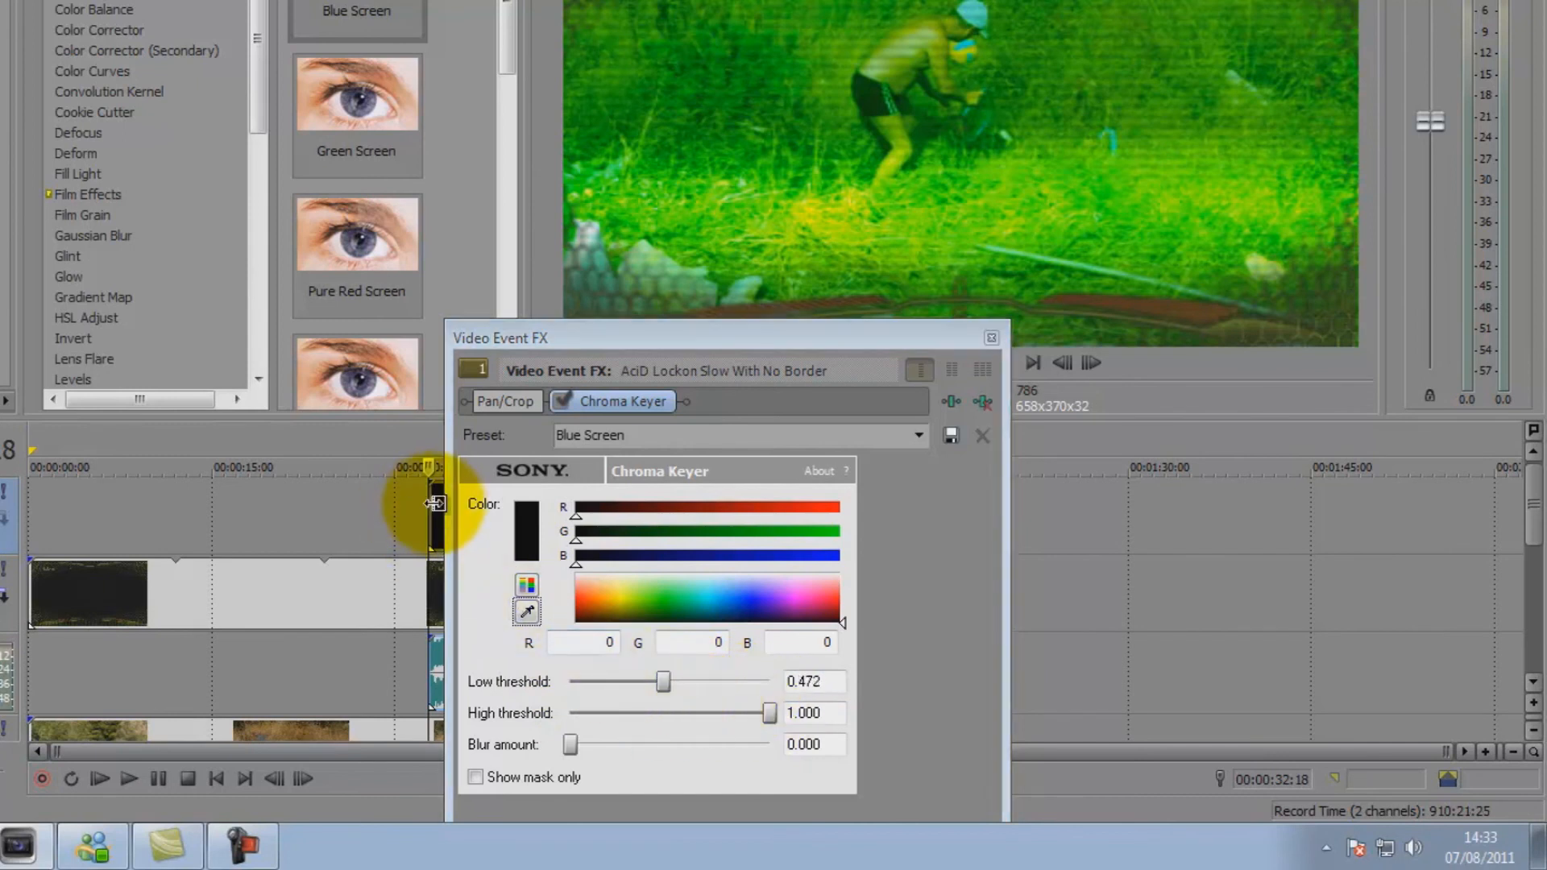
key(space)
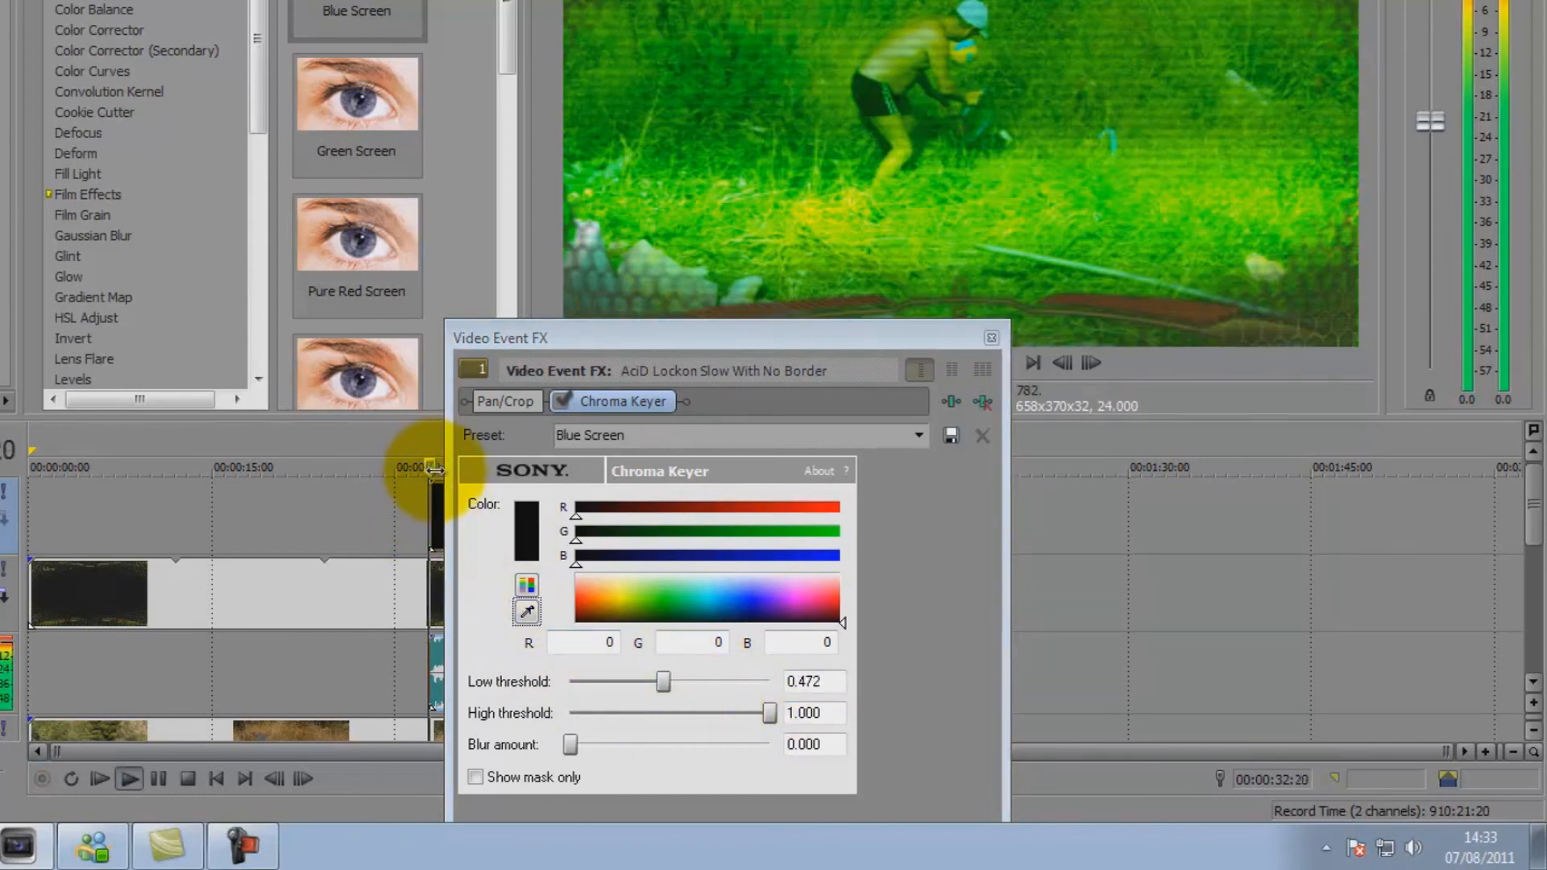
key(Return)
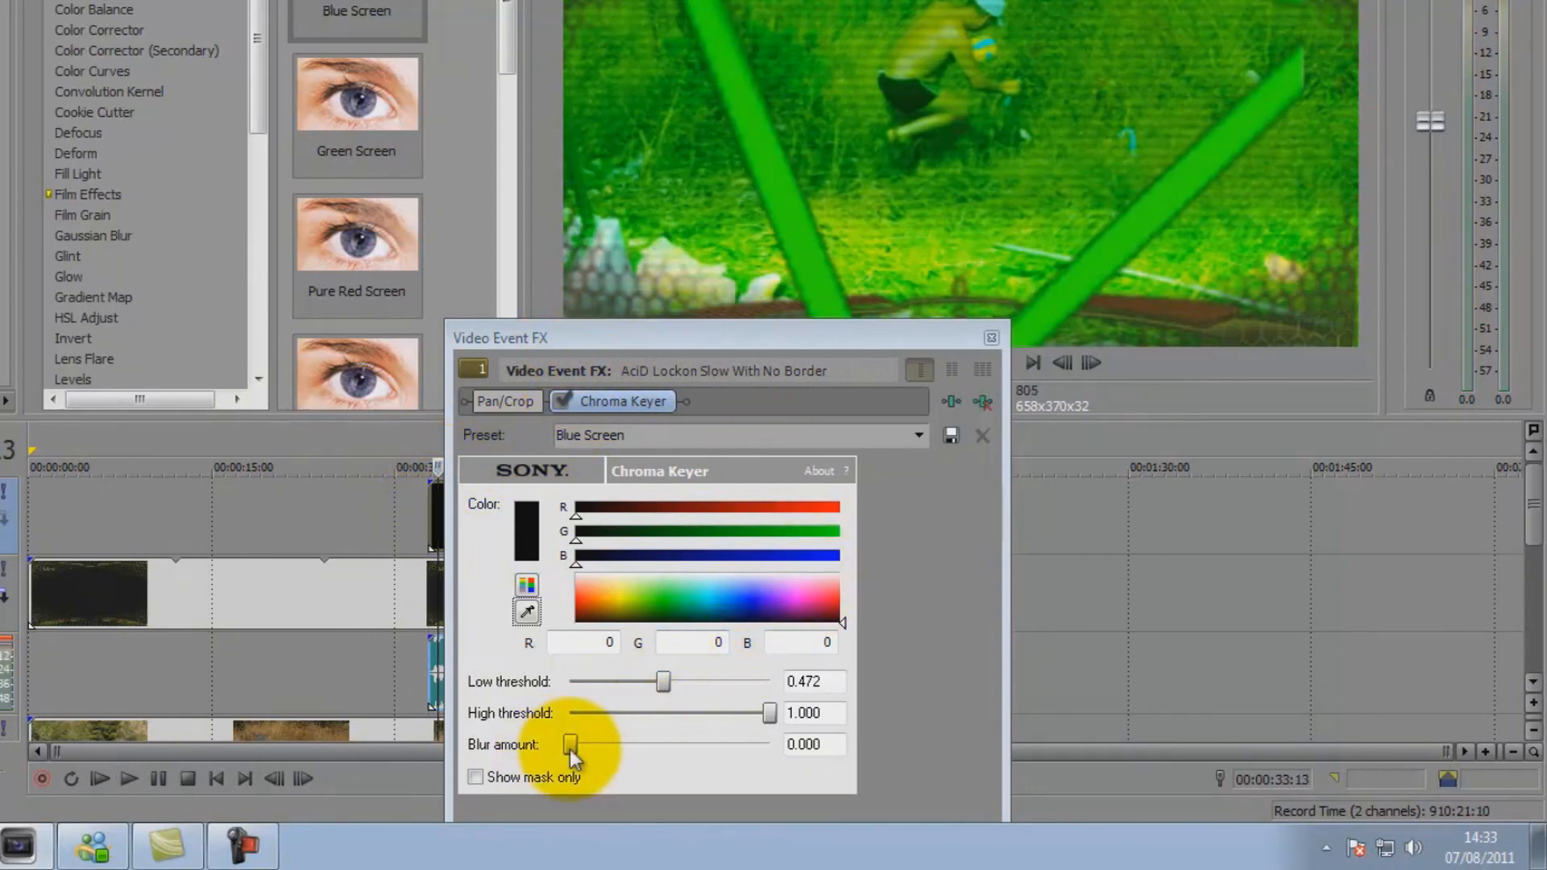
drag(572, 745, 581, 750)
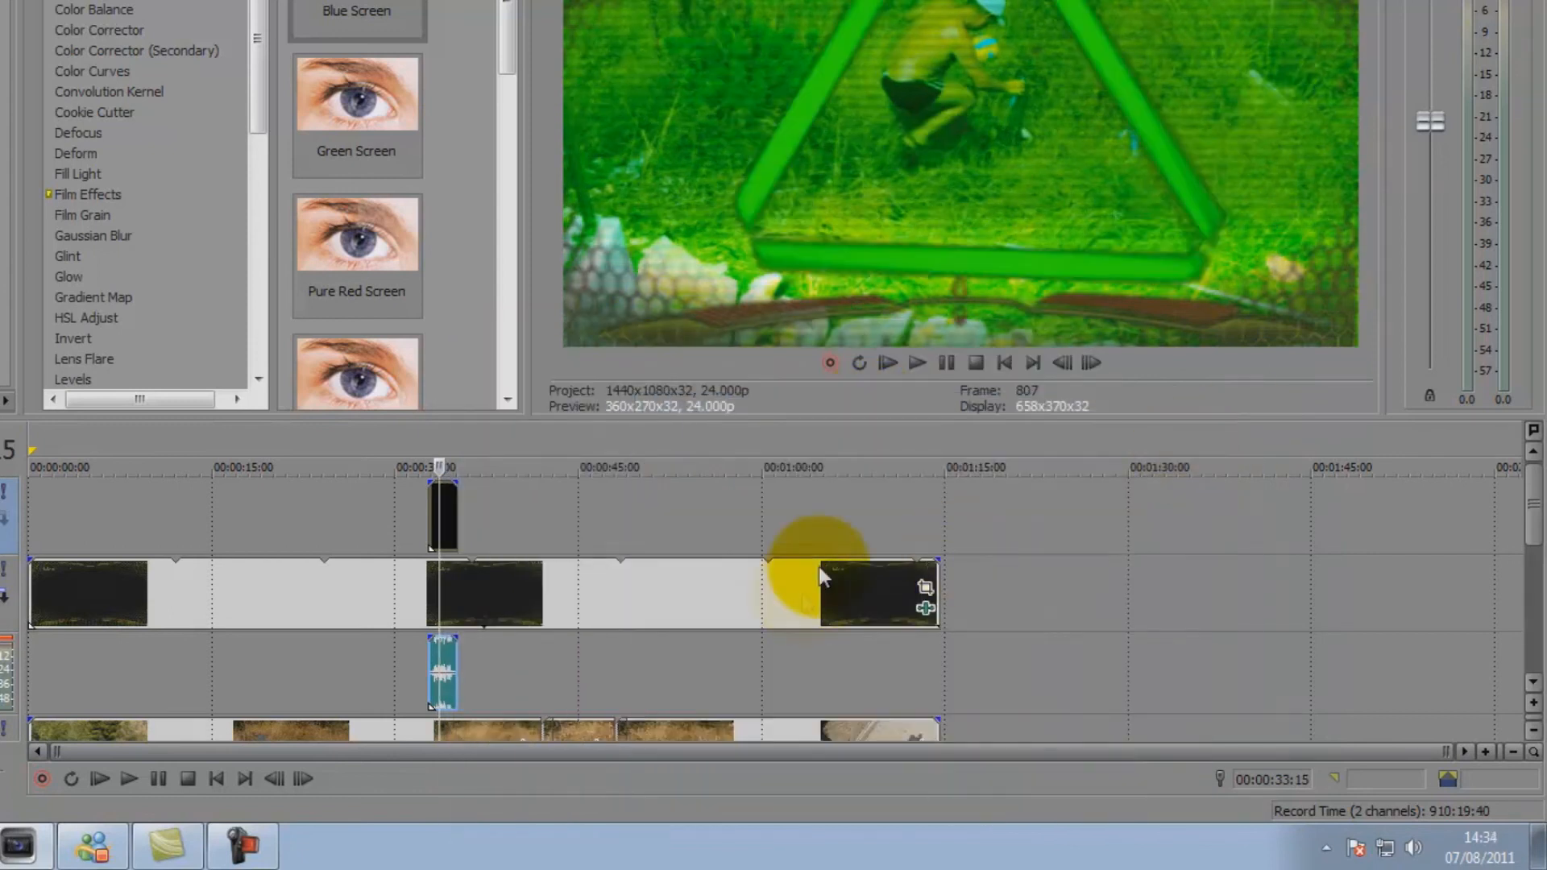
Shrink the lock-on clip's pan/crop frame around its centre to about 1,025 wide by 577 high.
scroll(819, 567, up, 3)
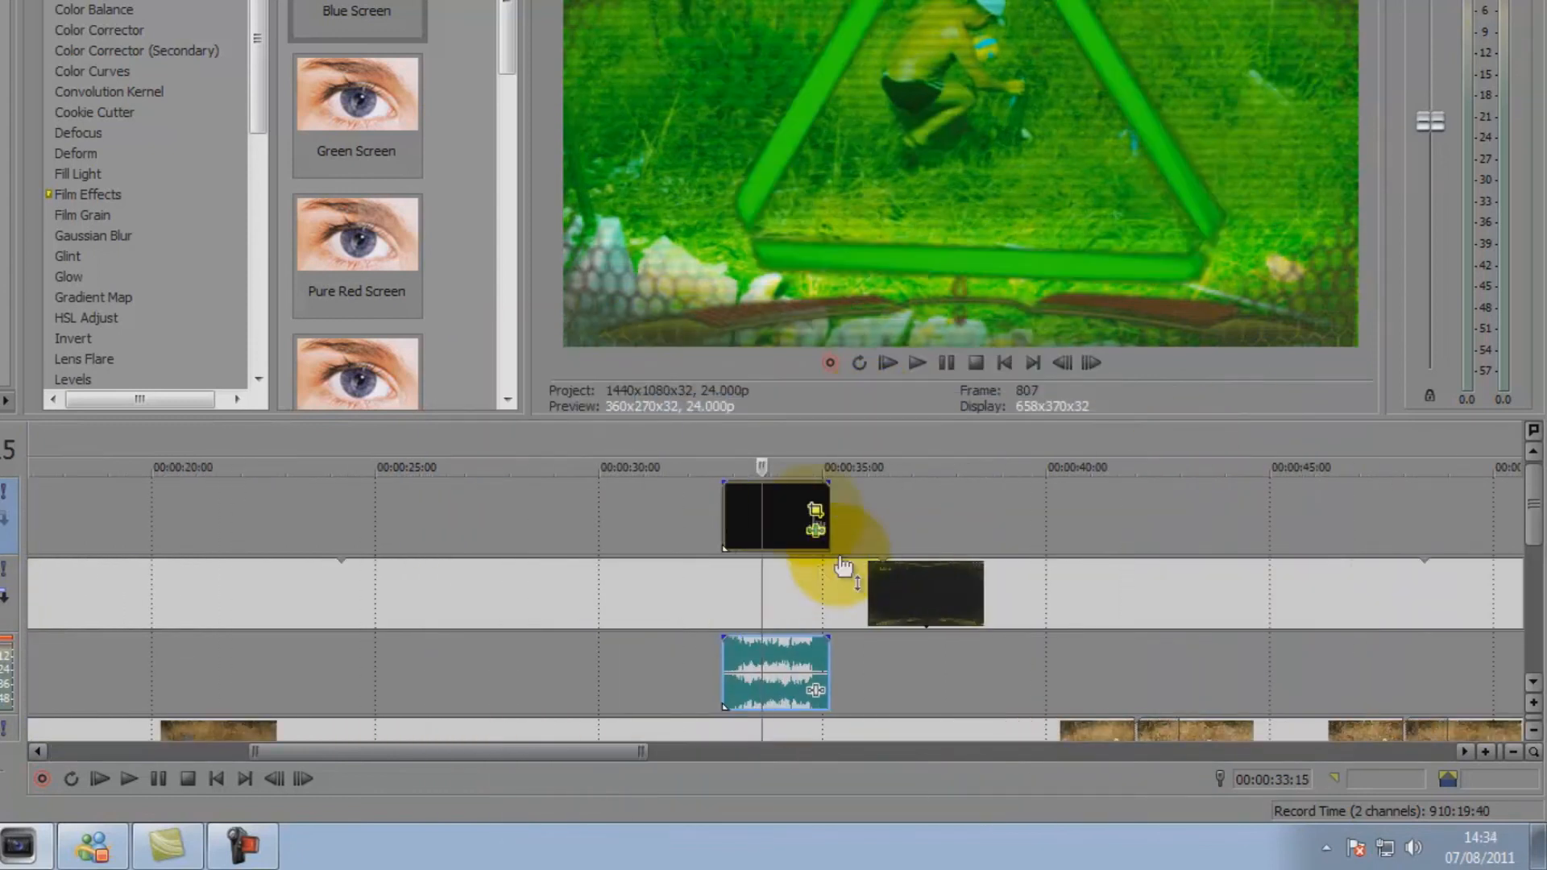
click(725, 519)
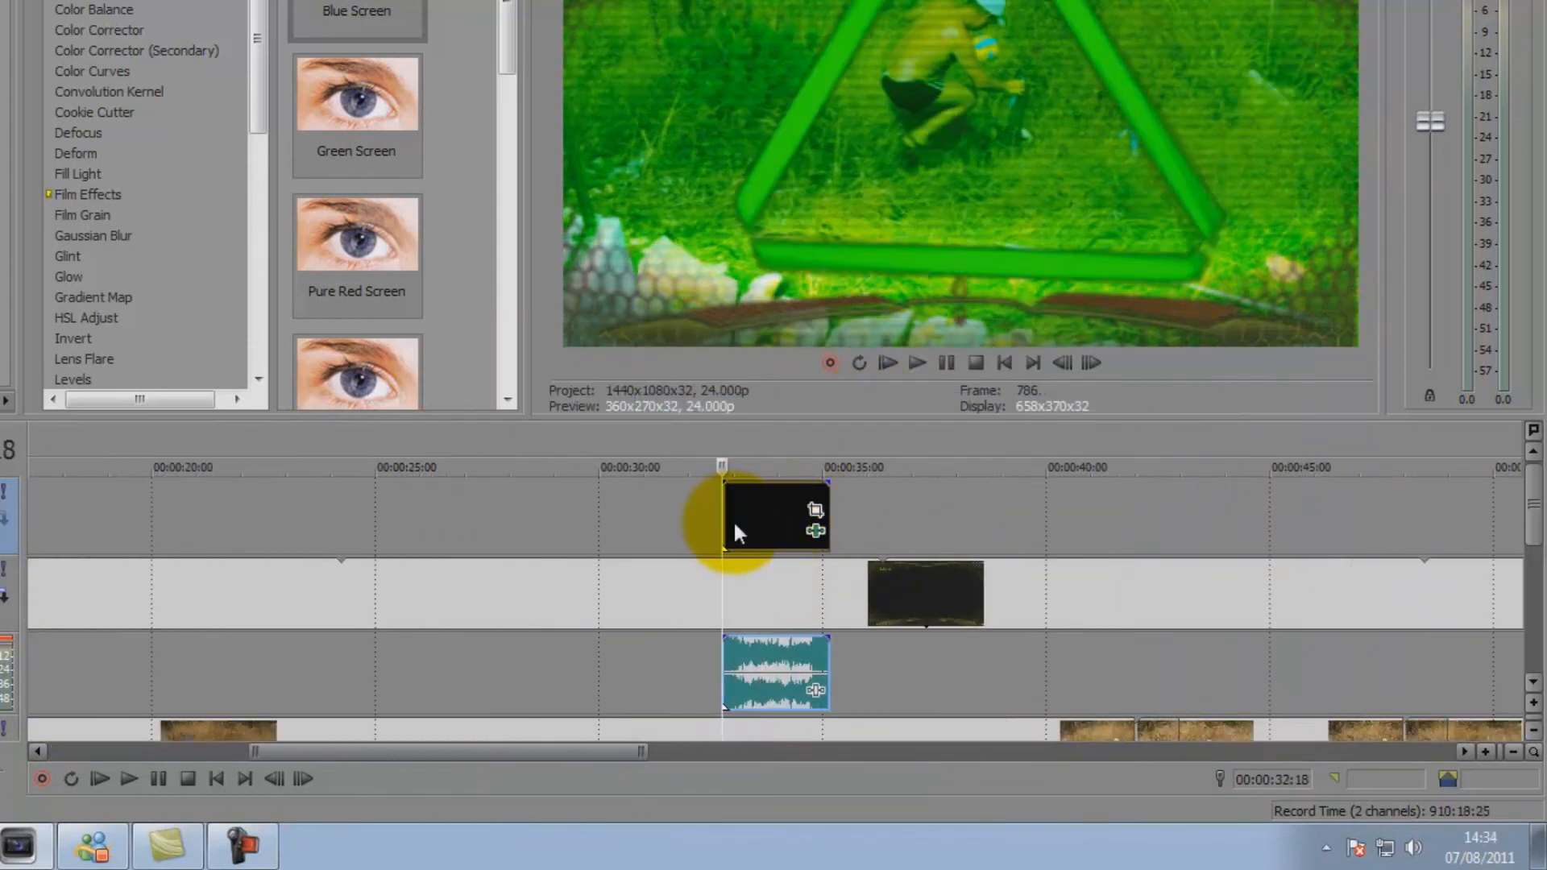
click(733, 520)
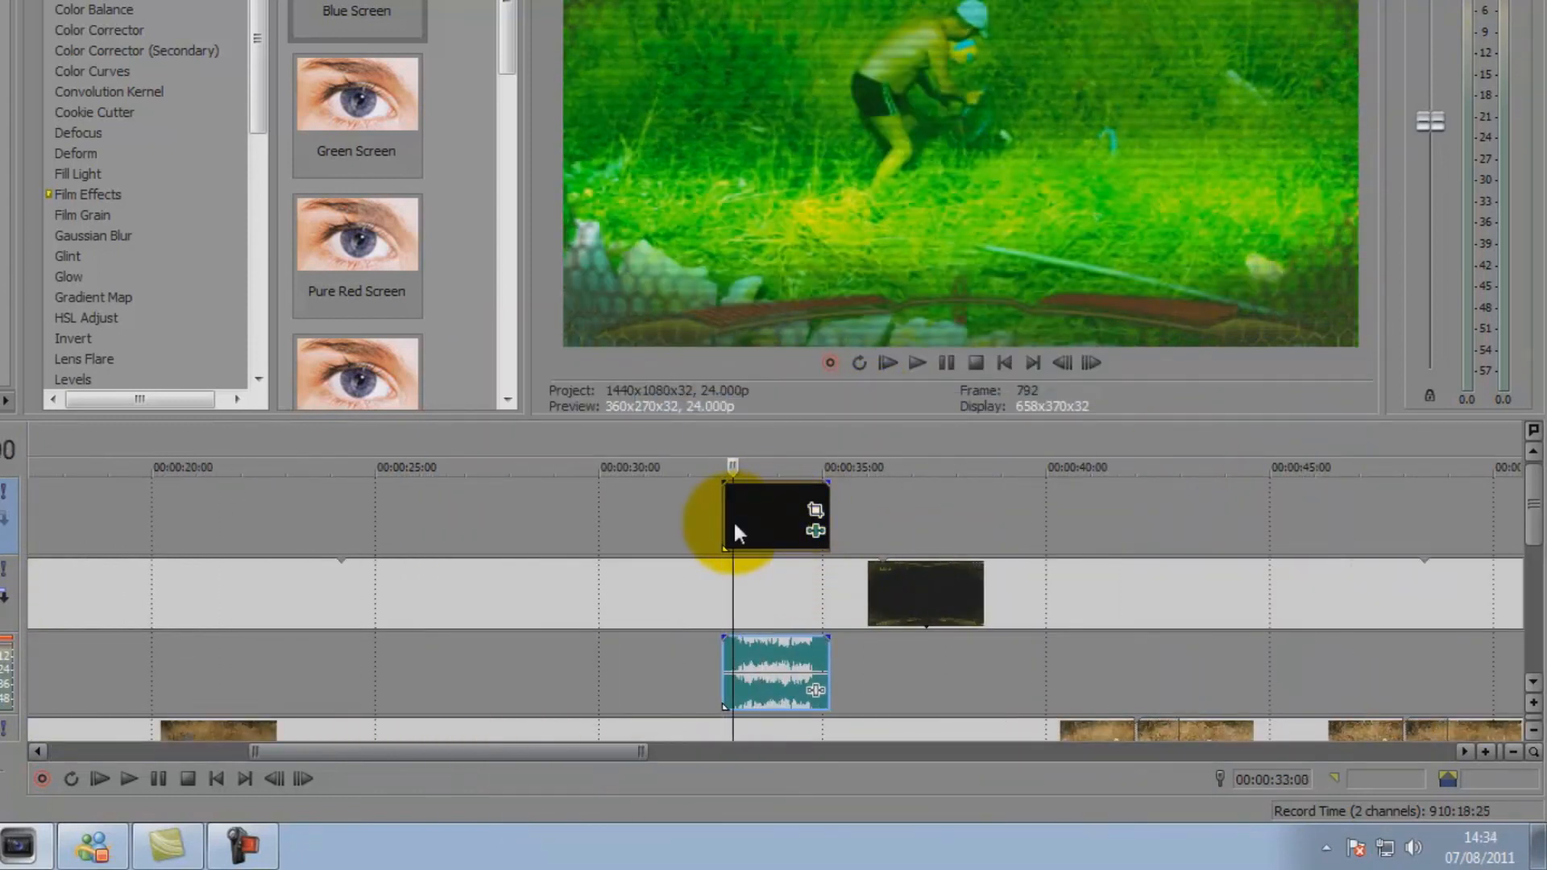
click(817, 513)
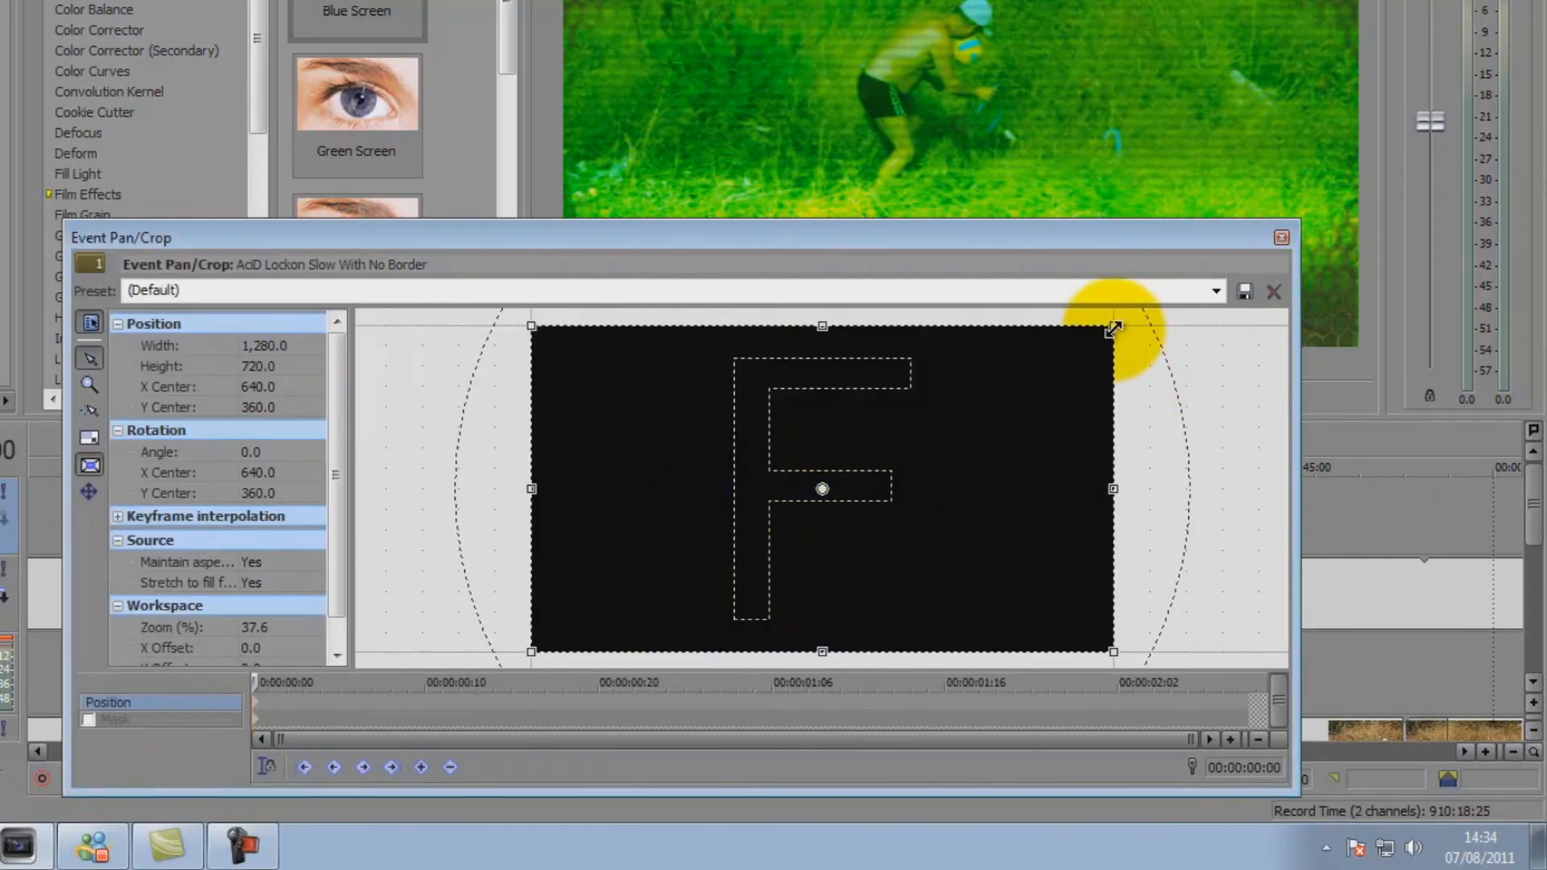
drag(1114, 328, 1108, 363)
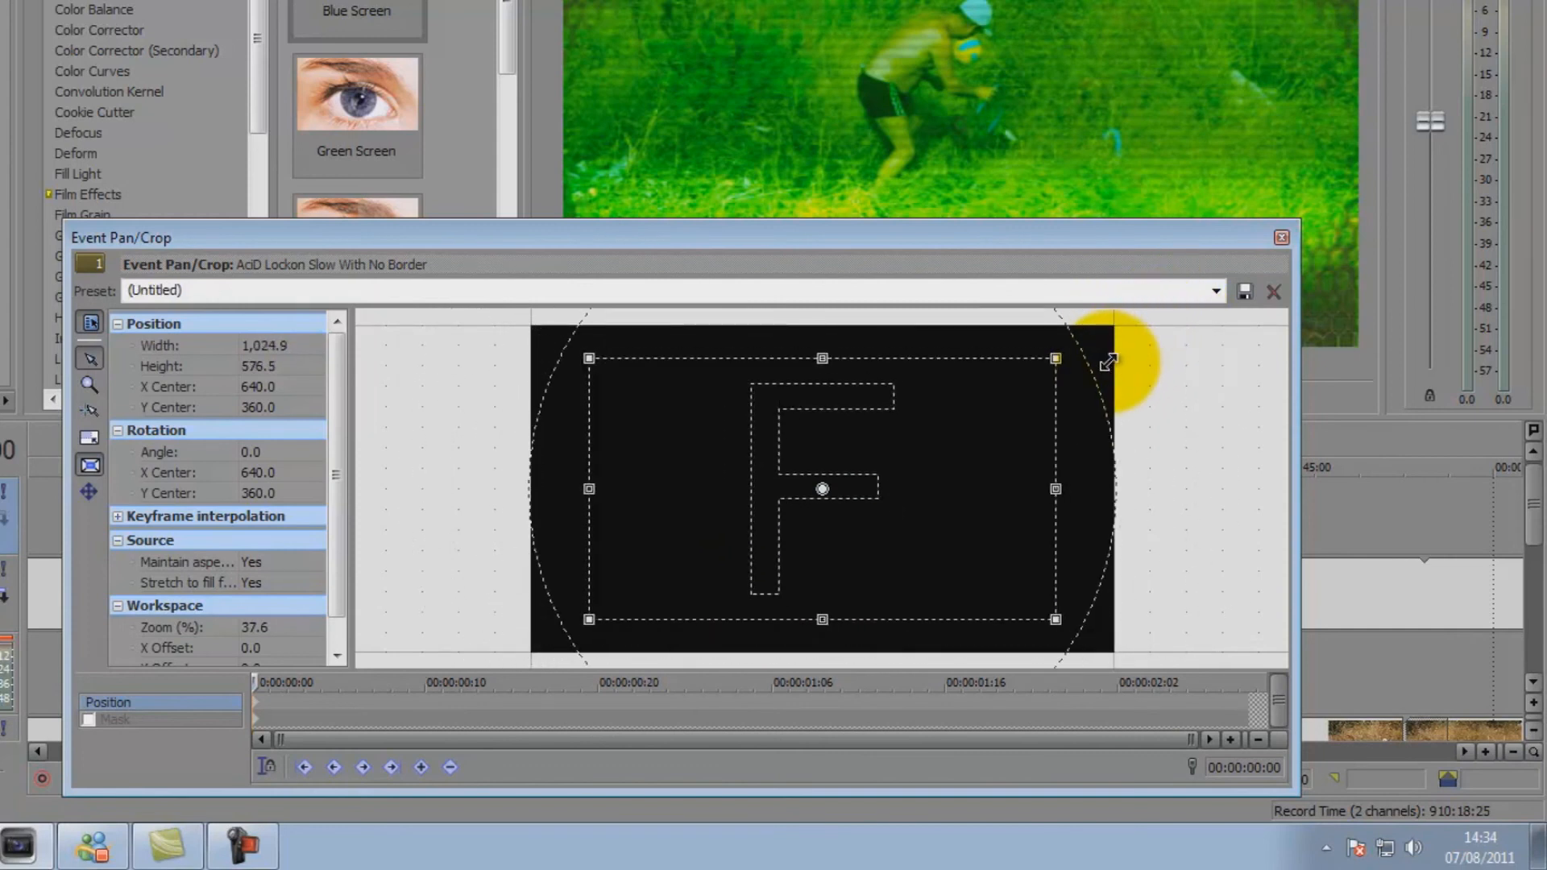
click(1281, 237)
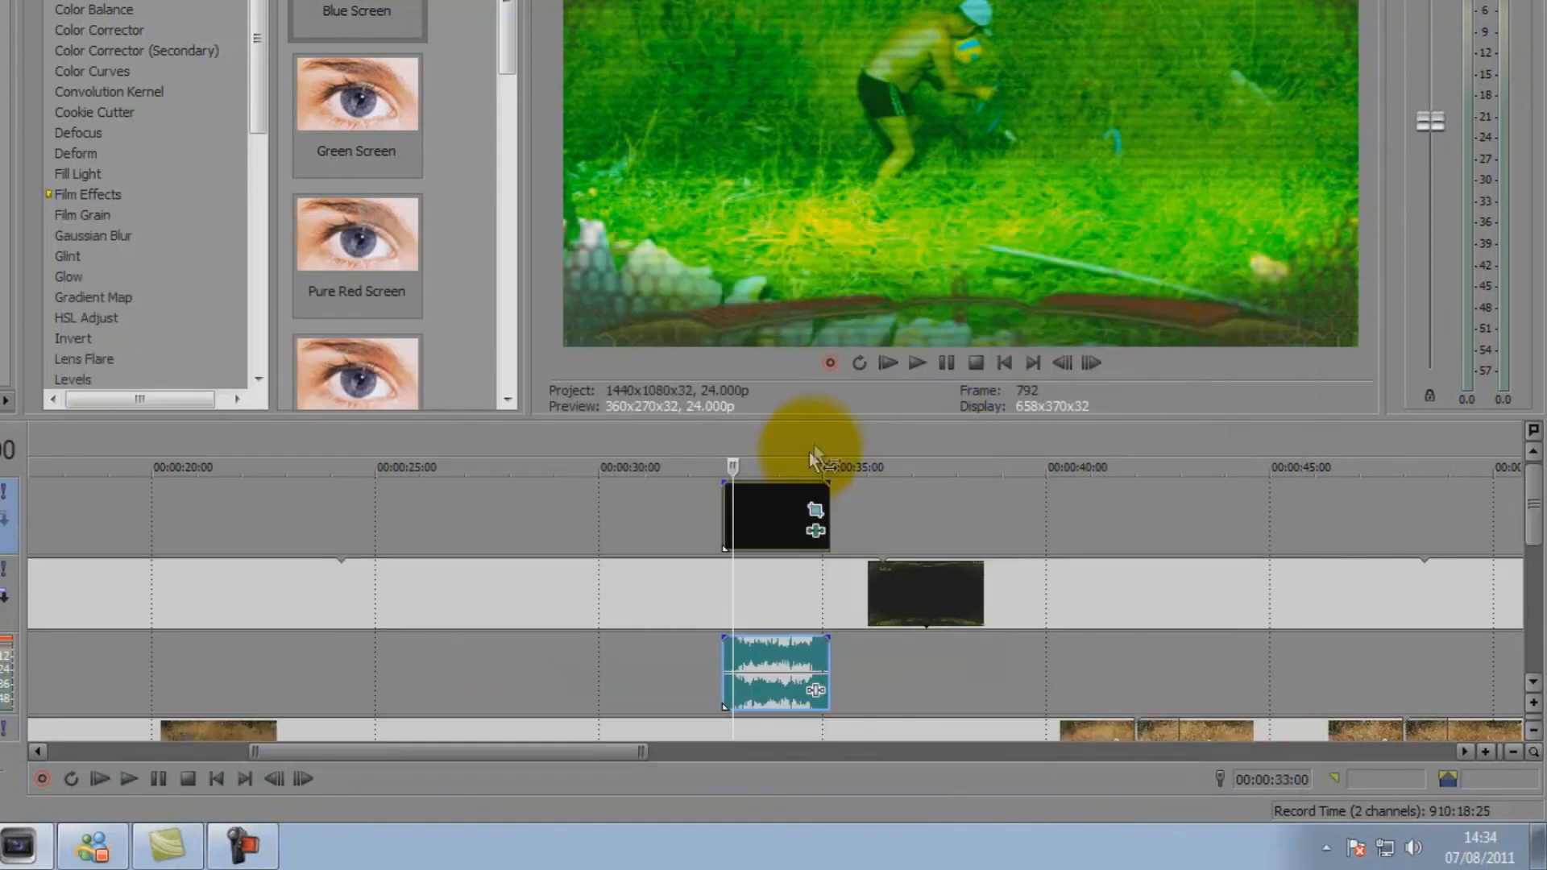
Check the lock-on animation's size and position over the crouching figure at several points of the clip.
click(770, 519)
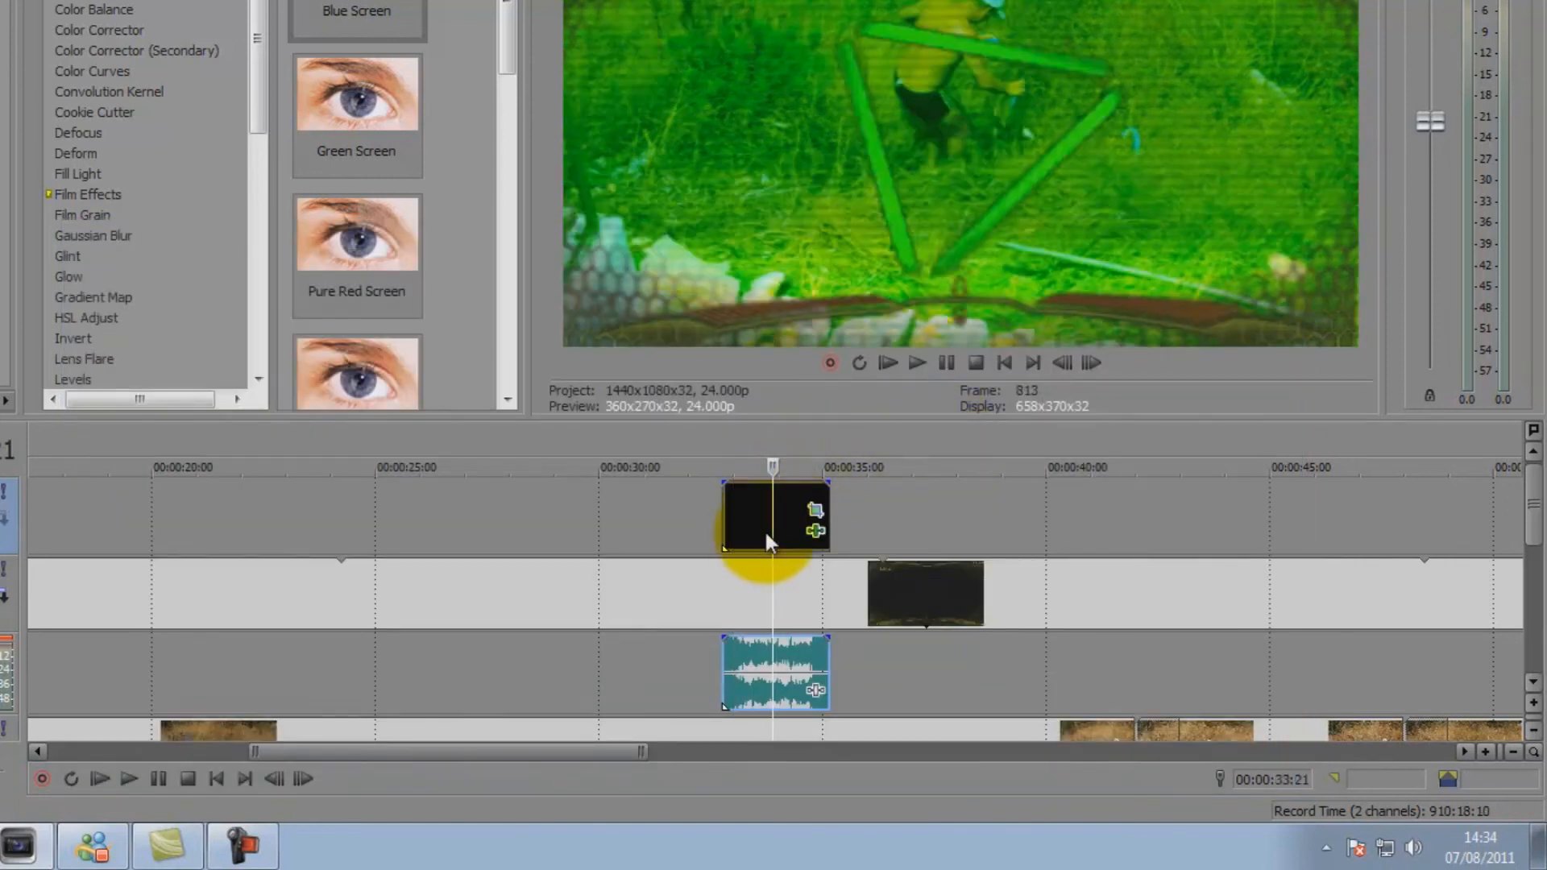
click(792, 524)
click(775, 524)
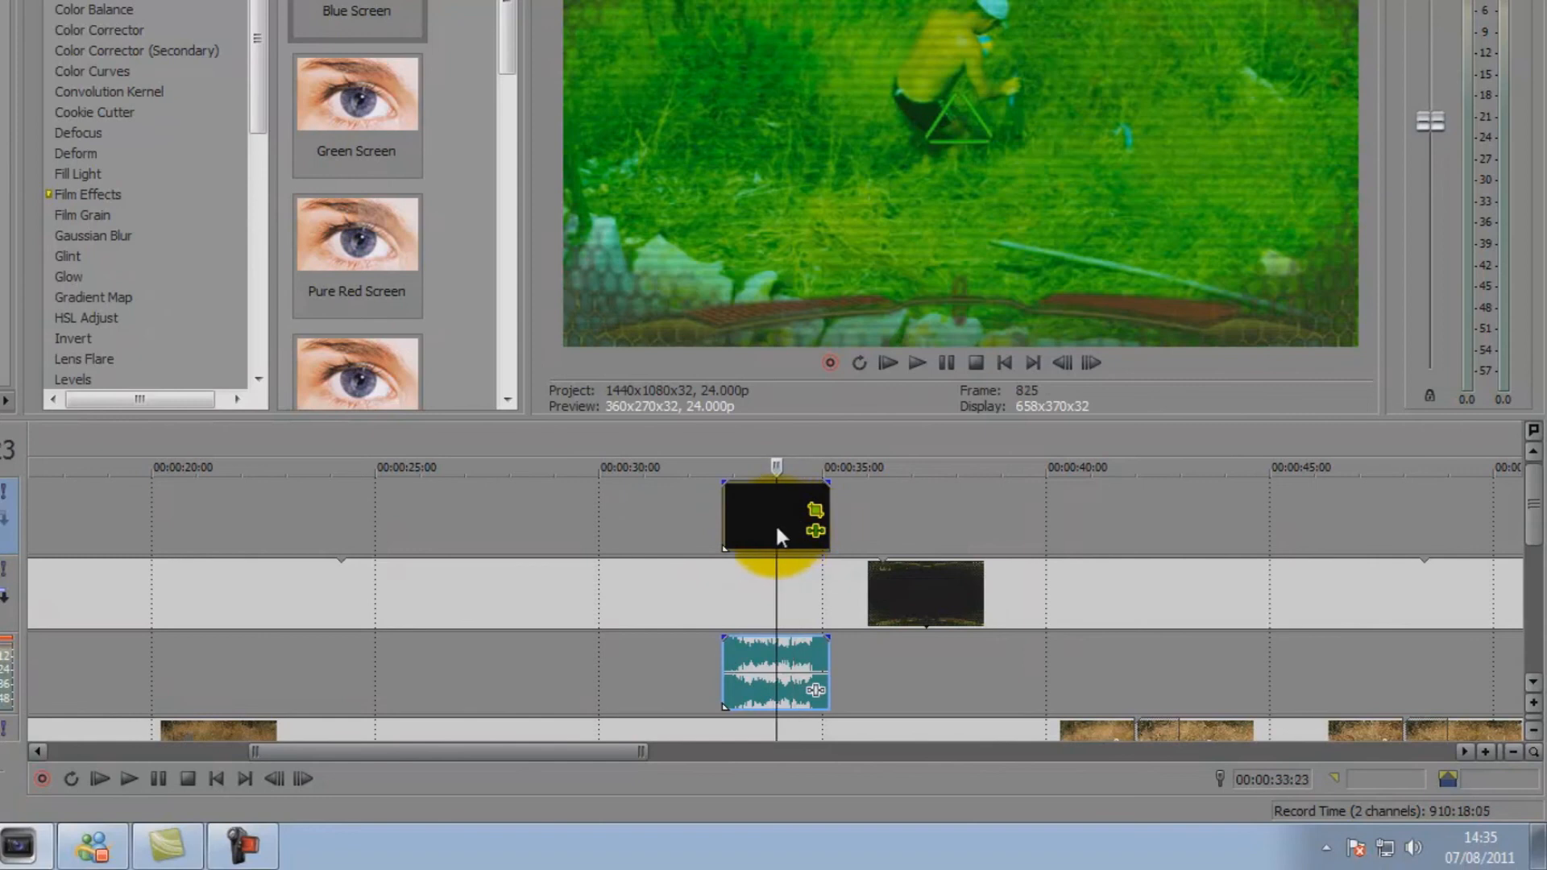
click(719, 530)
click(732, 524)
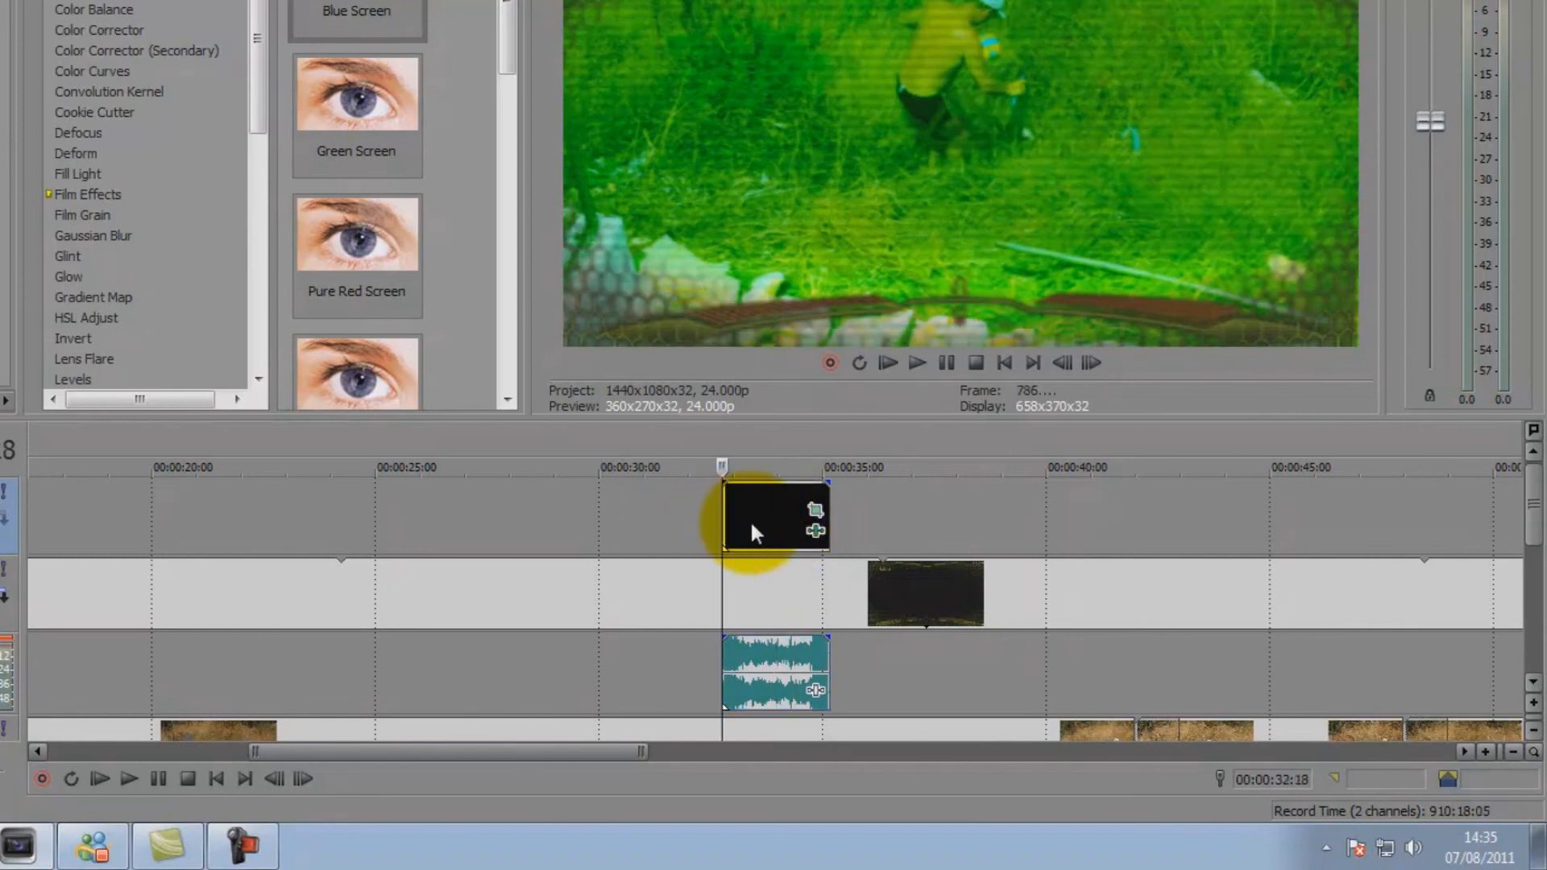
key(space)
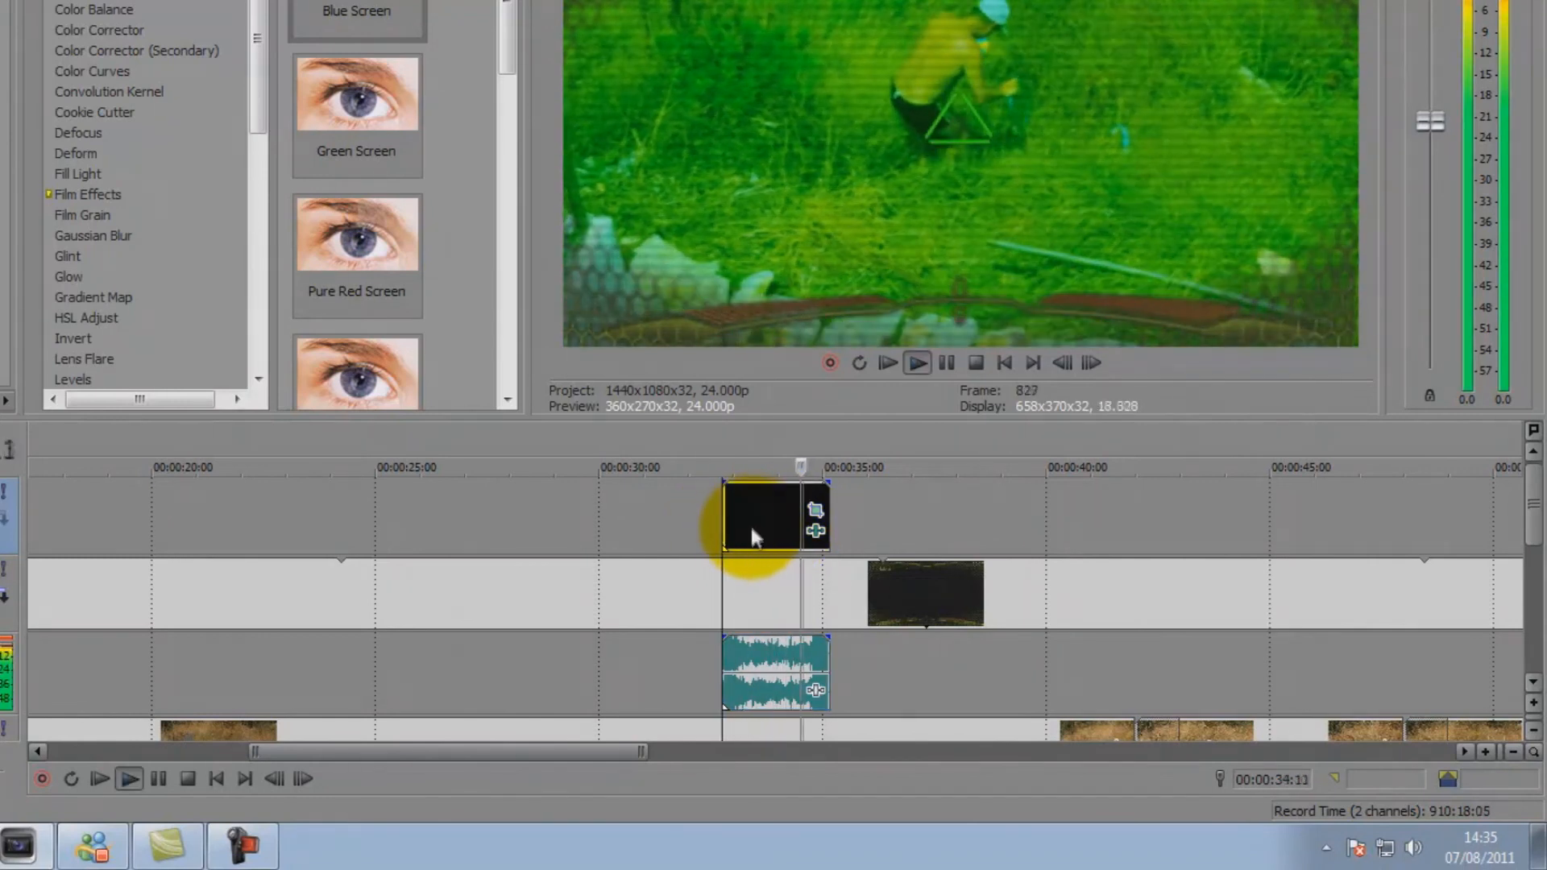
click(777, 525)
click(815, 522)
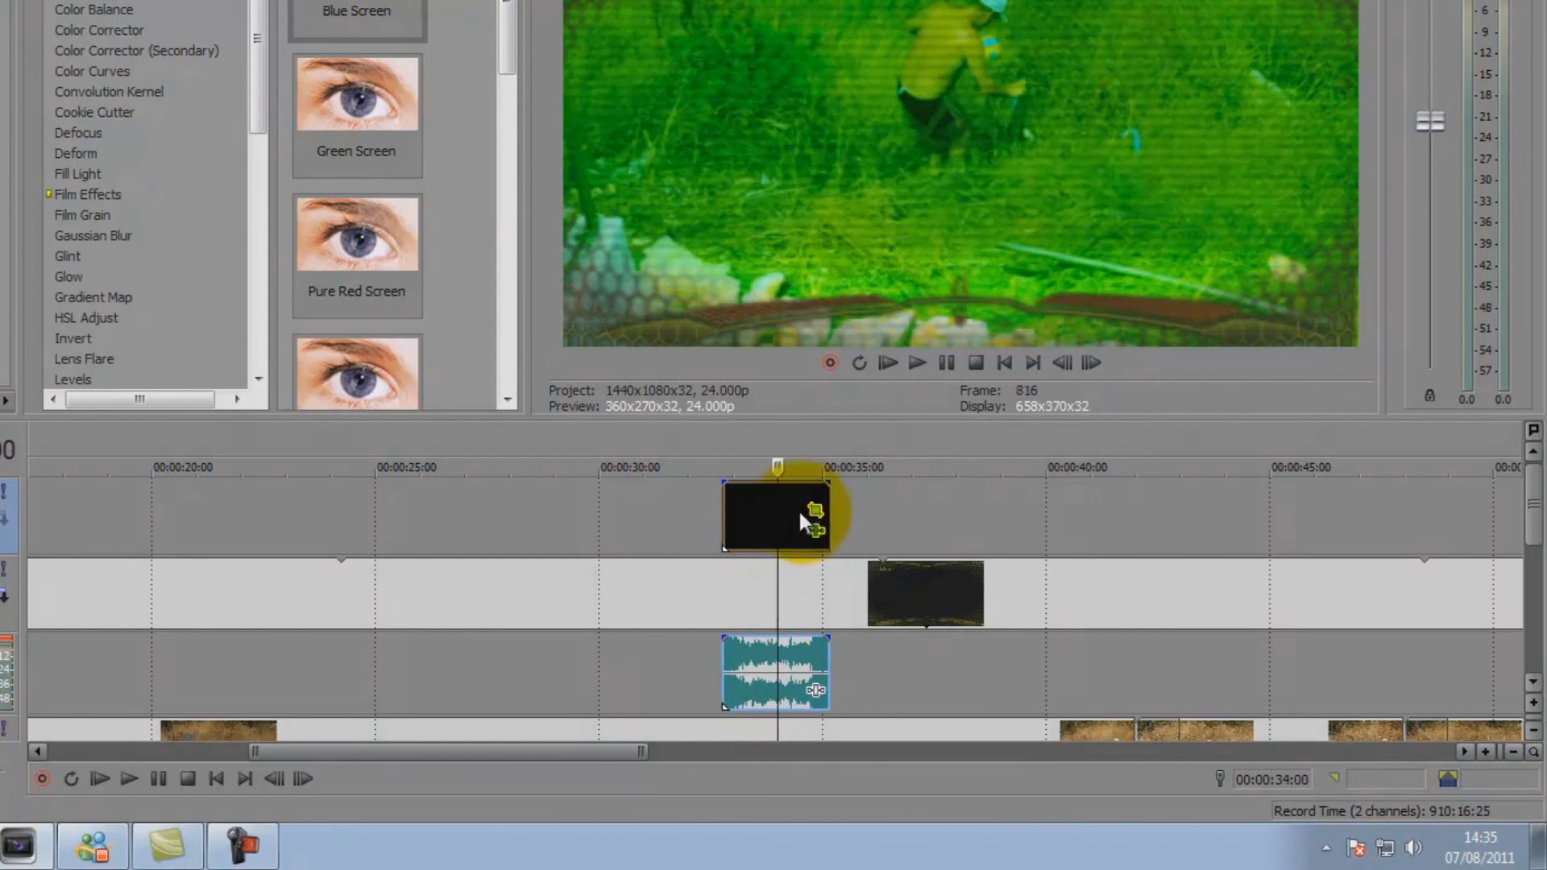
Reposition the lock-on overlay onto the figure by moving its pan/crop frame centre to about X 663.9, Y 453.0.
click(790, 508)
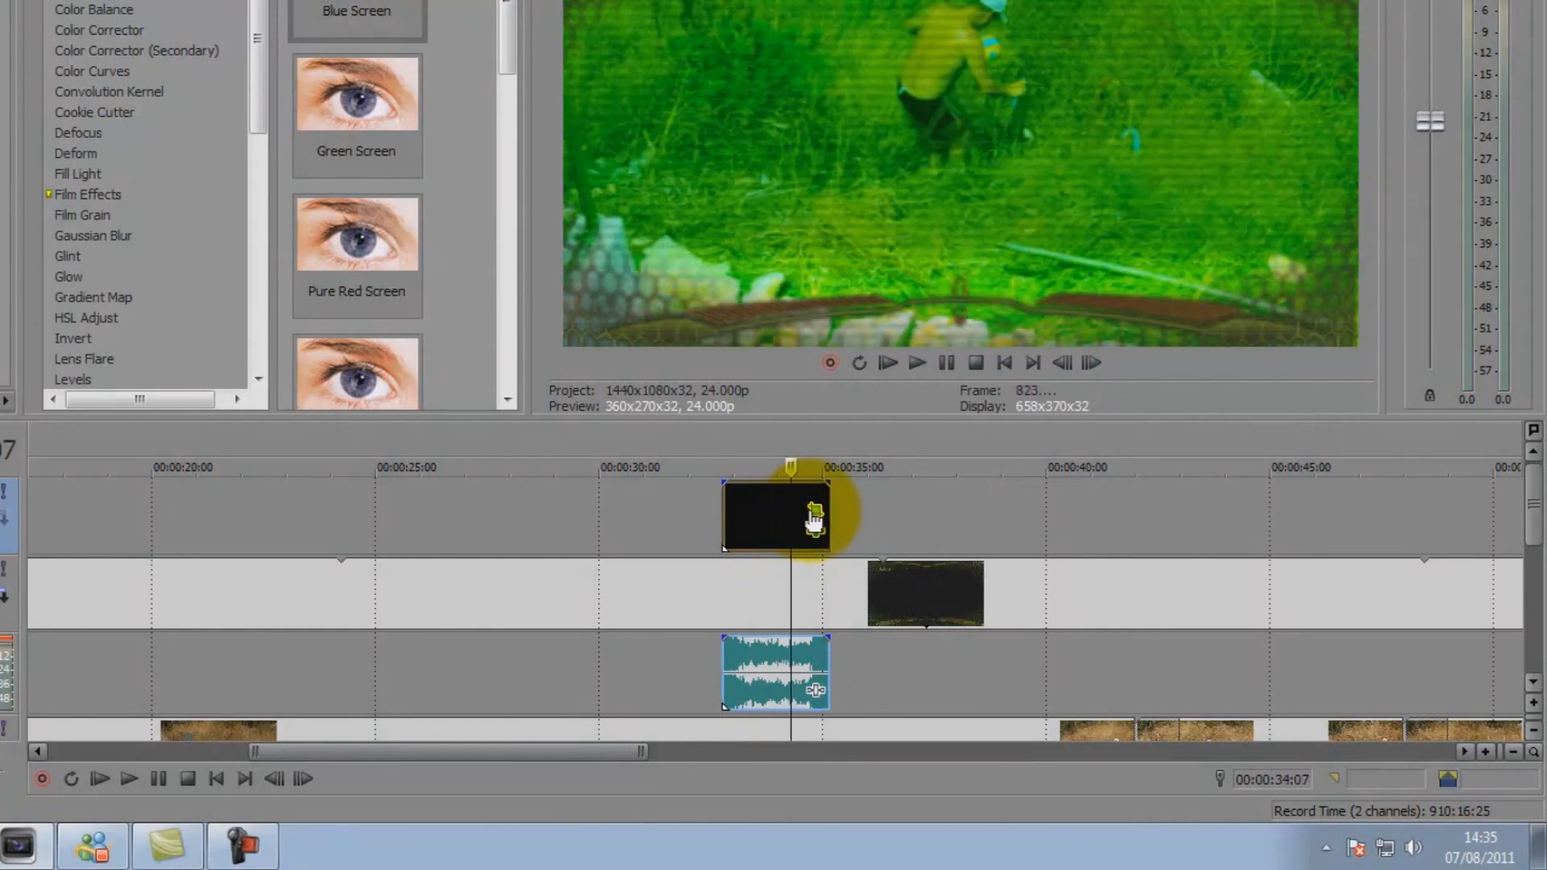
click(781, 507)
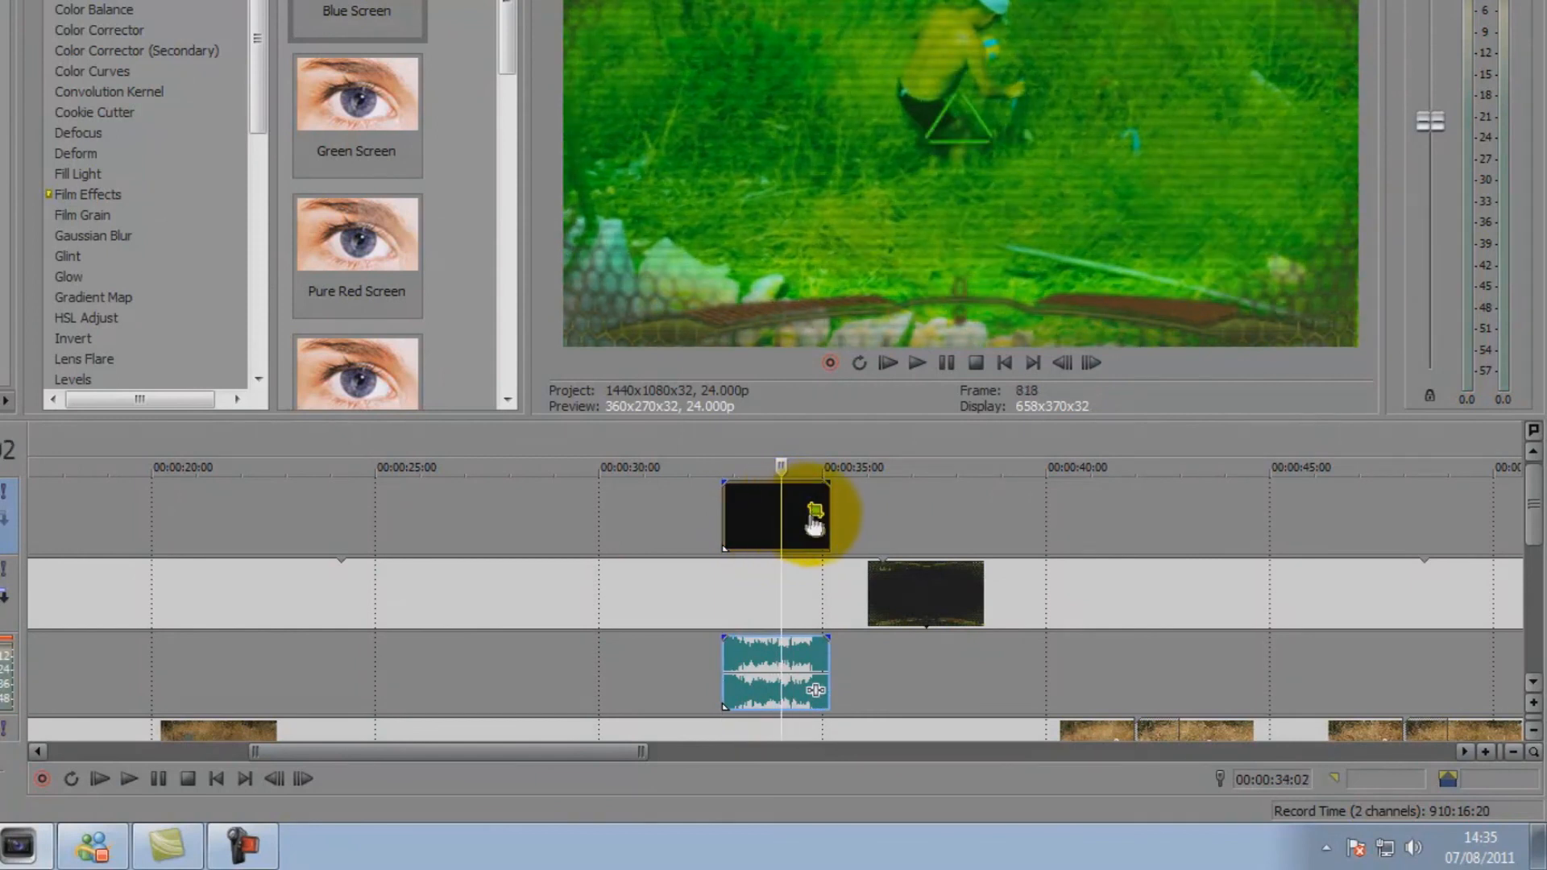
click(816, 512)
drag(780, 491, 790, 525)
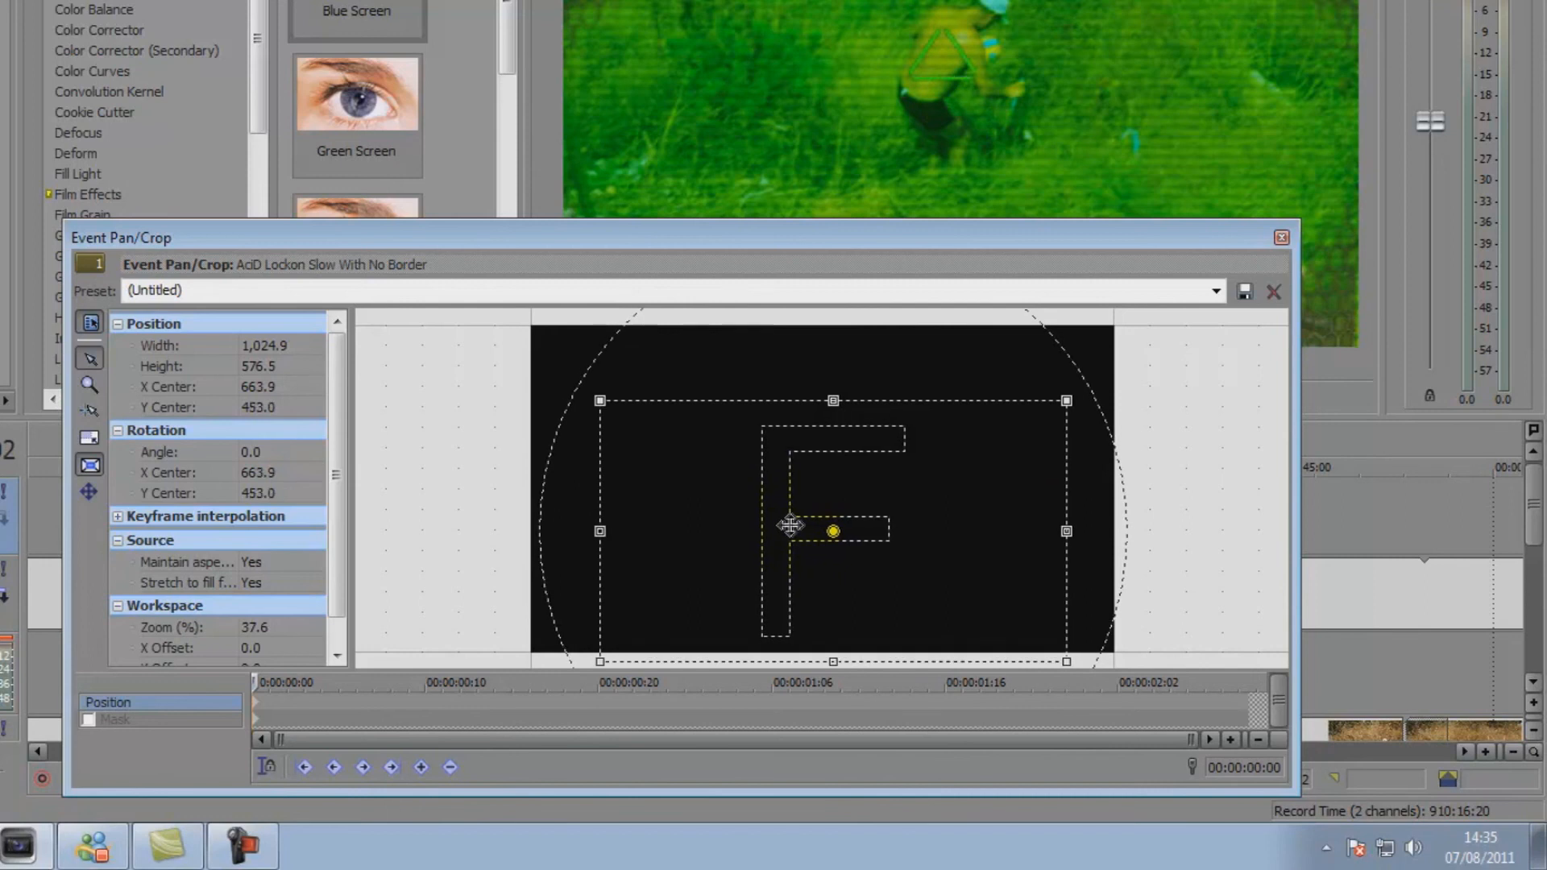
click(1282, 238)
Preview the lock-on overlay over the footage from about 00:00:32:02.
click(693, 504)
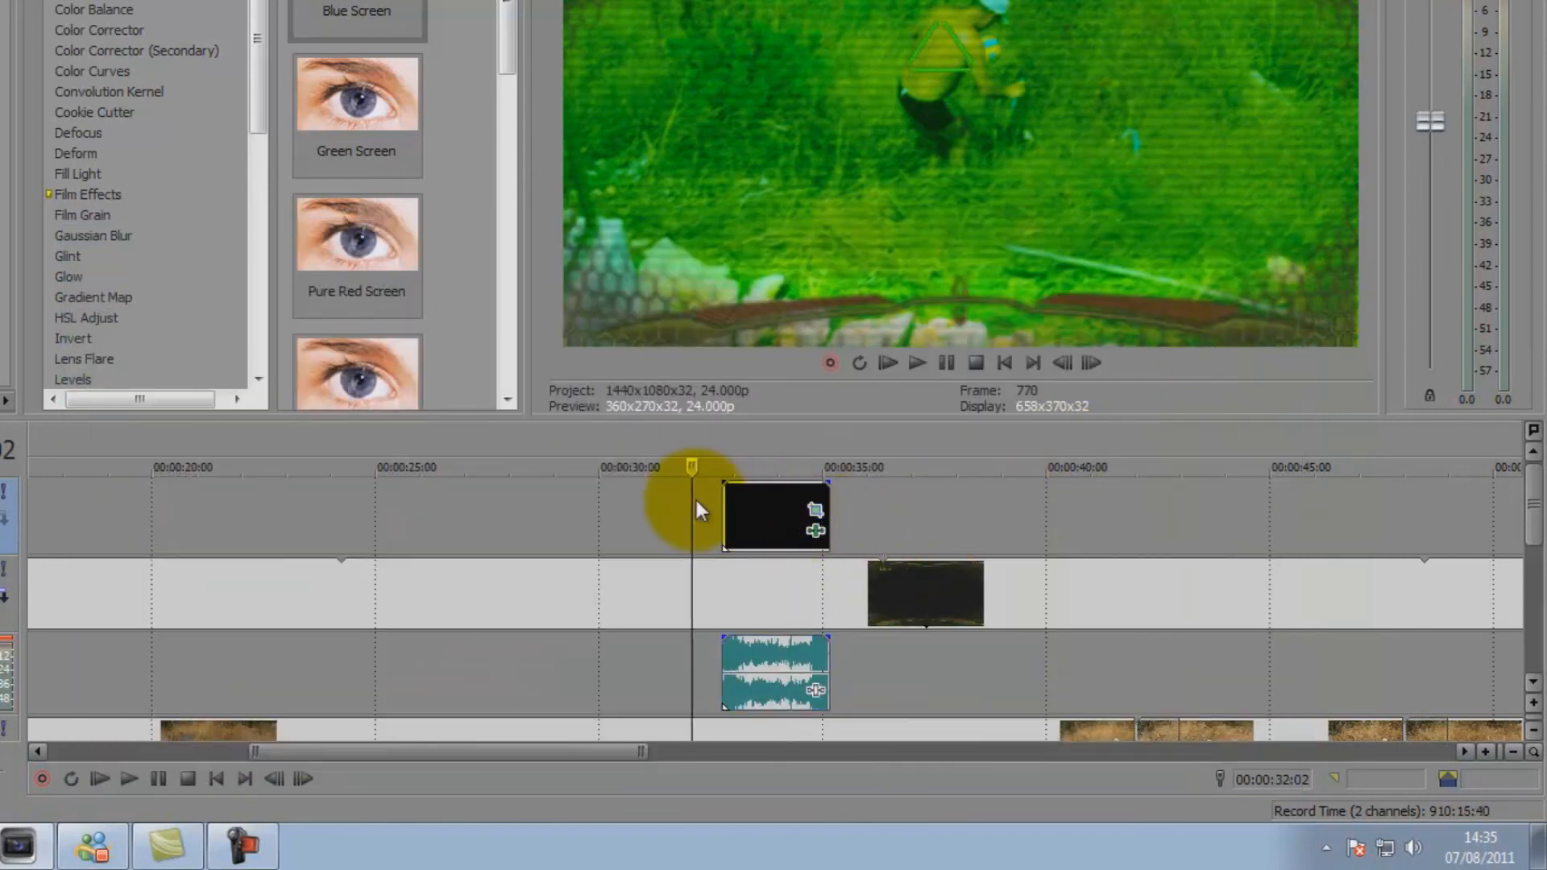
key(space)
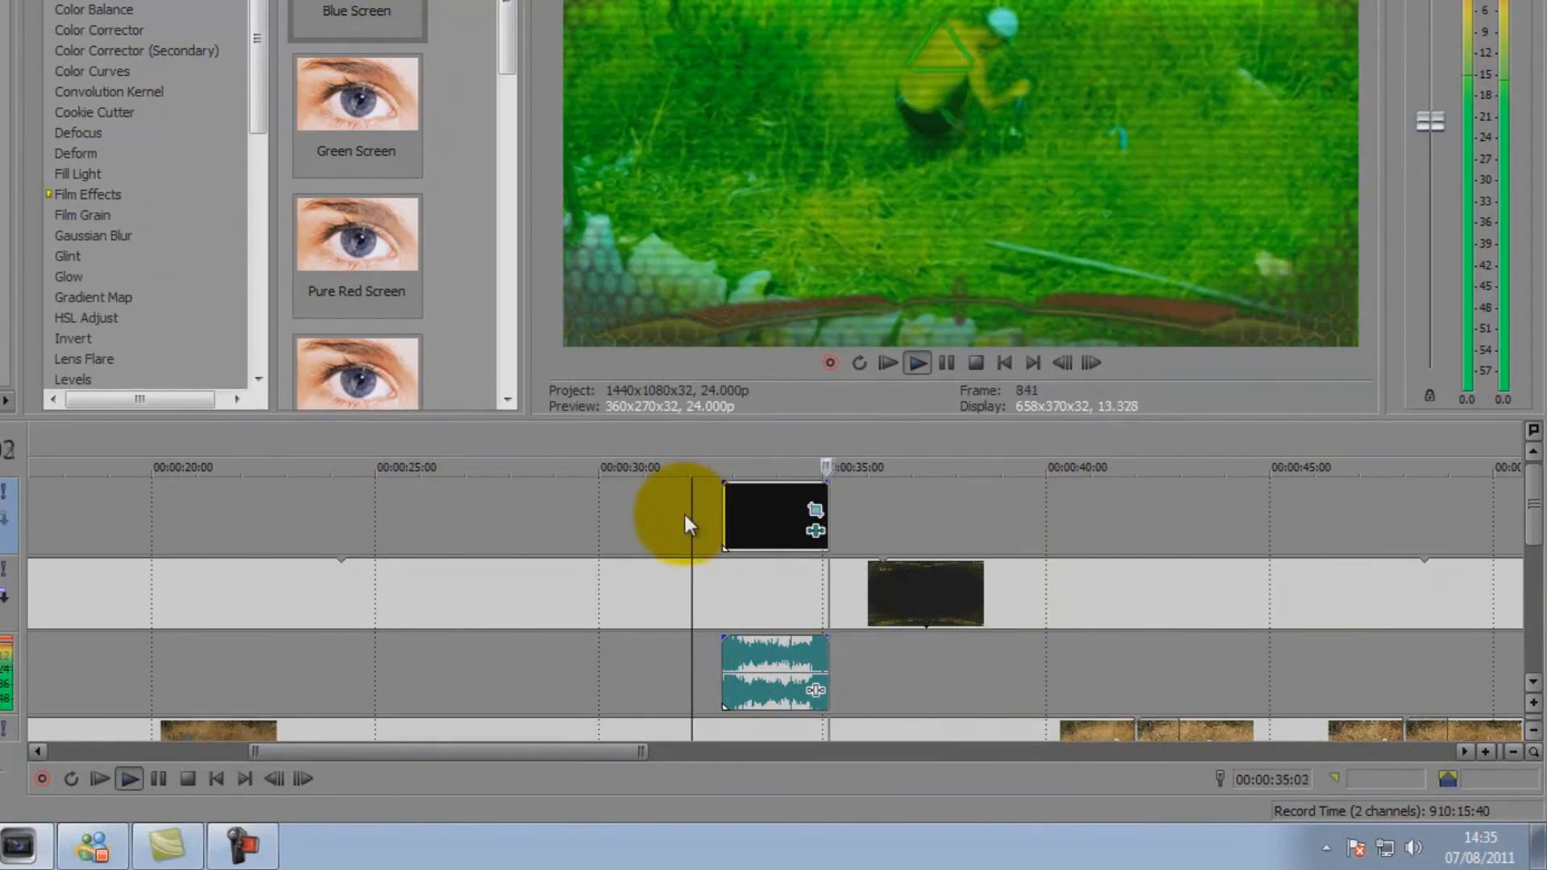
key(space)
scroll(687, 524, down, 3)
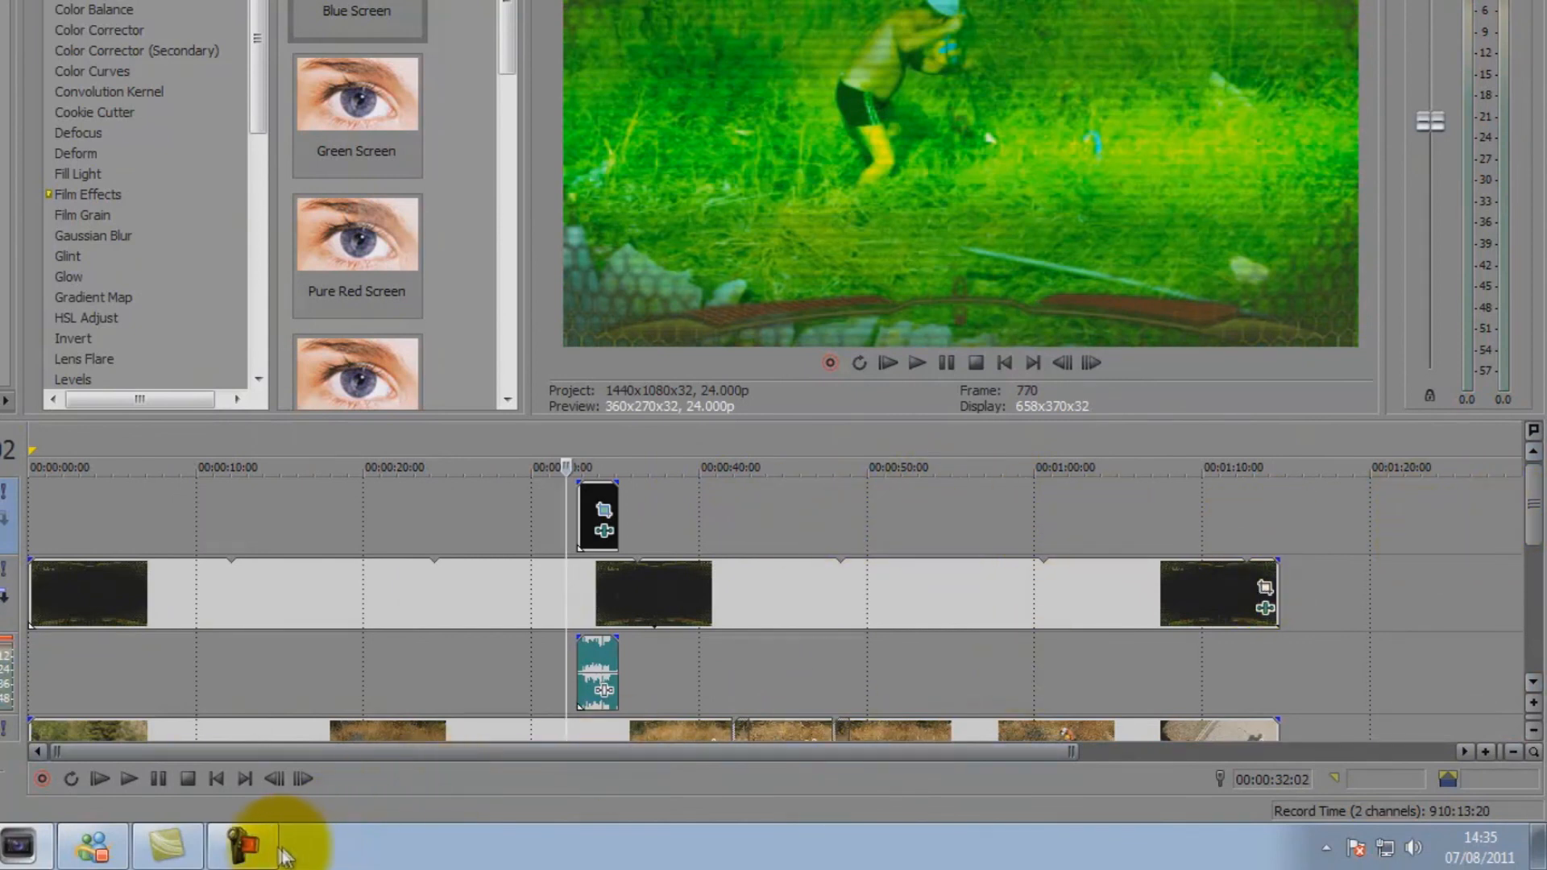
Look over the sound files in the predator effect folder and close the folder window.
mouse_move(278, 854)
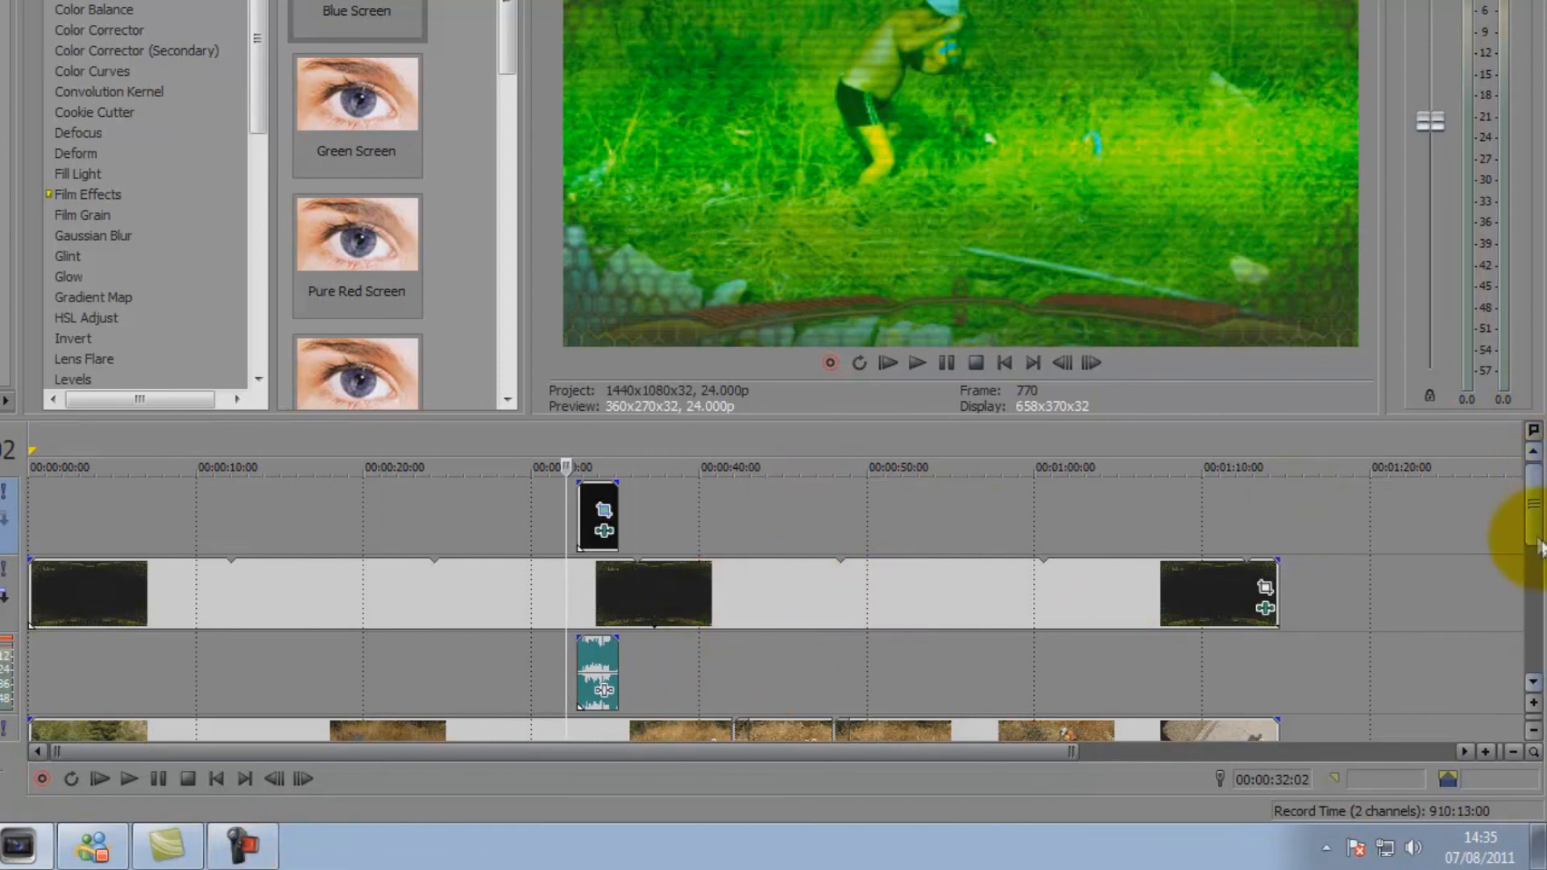
drag(1535, 556, 1519, 518)
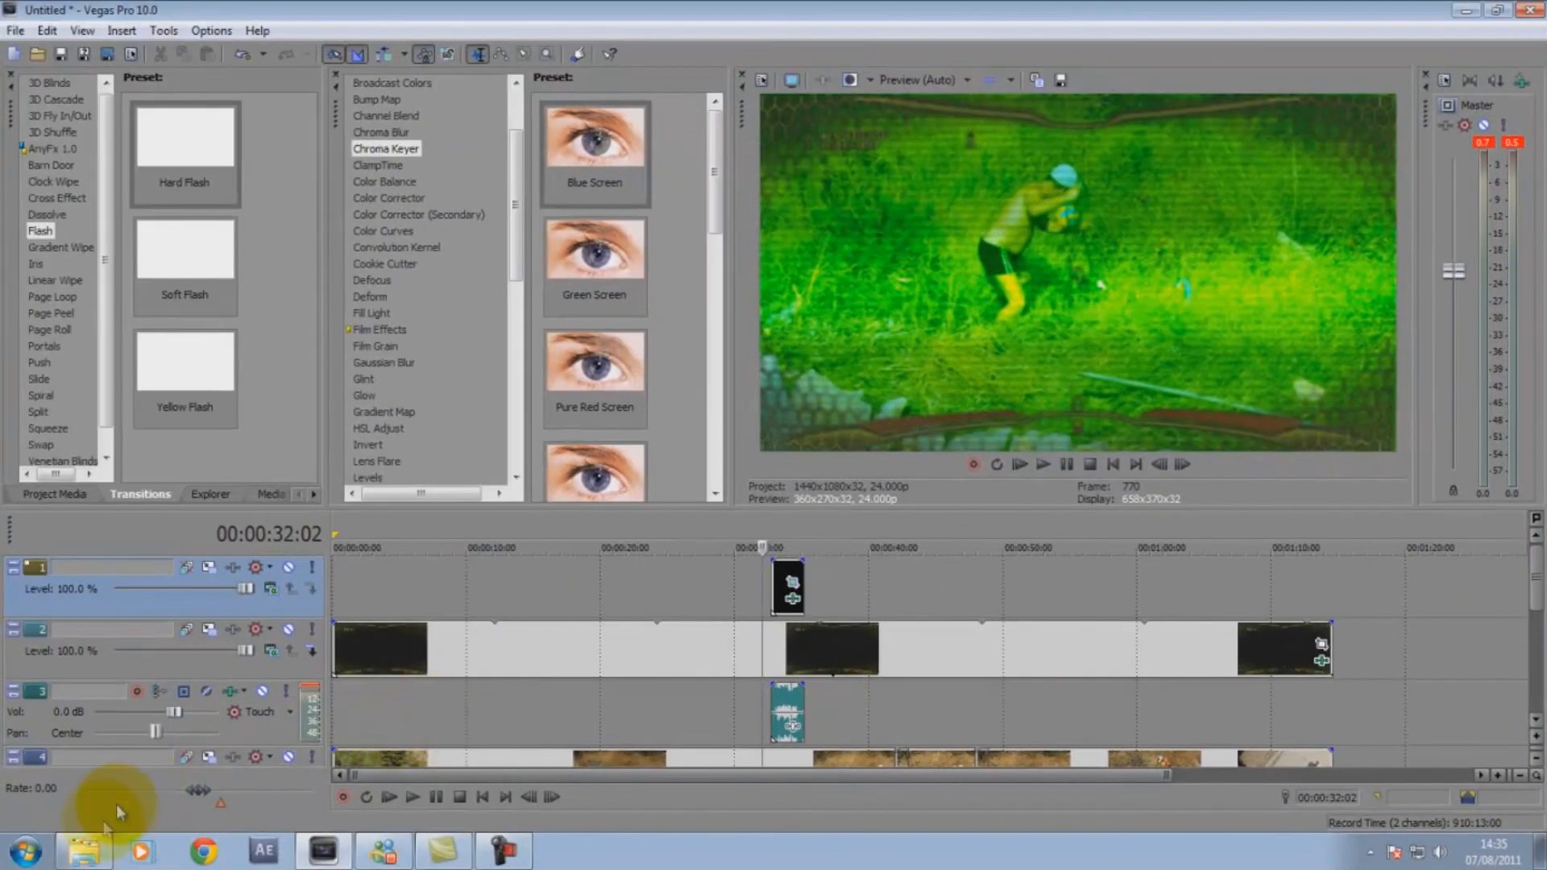
click(89, 854)
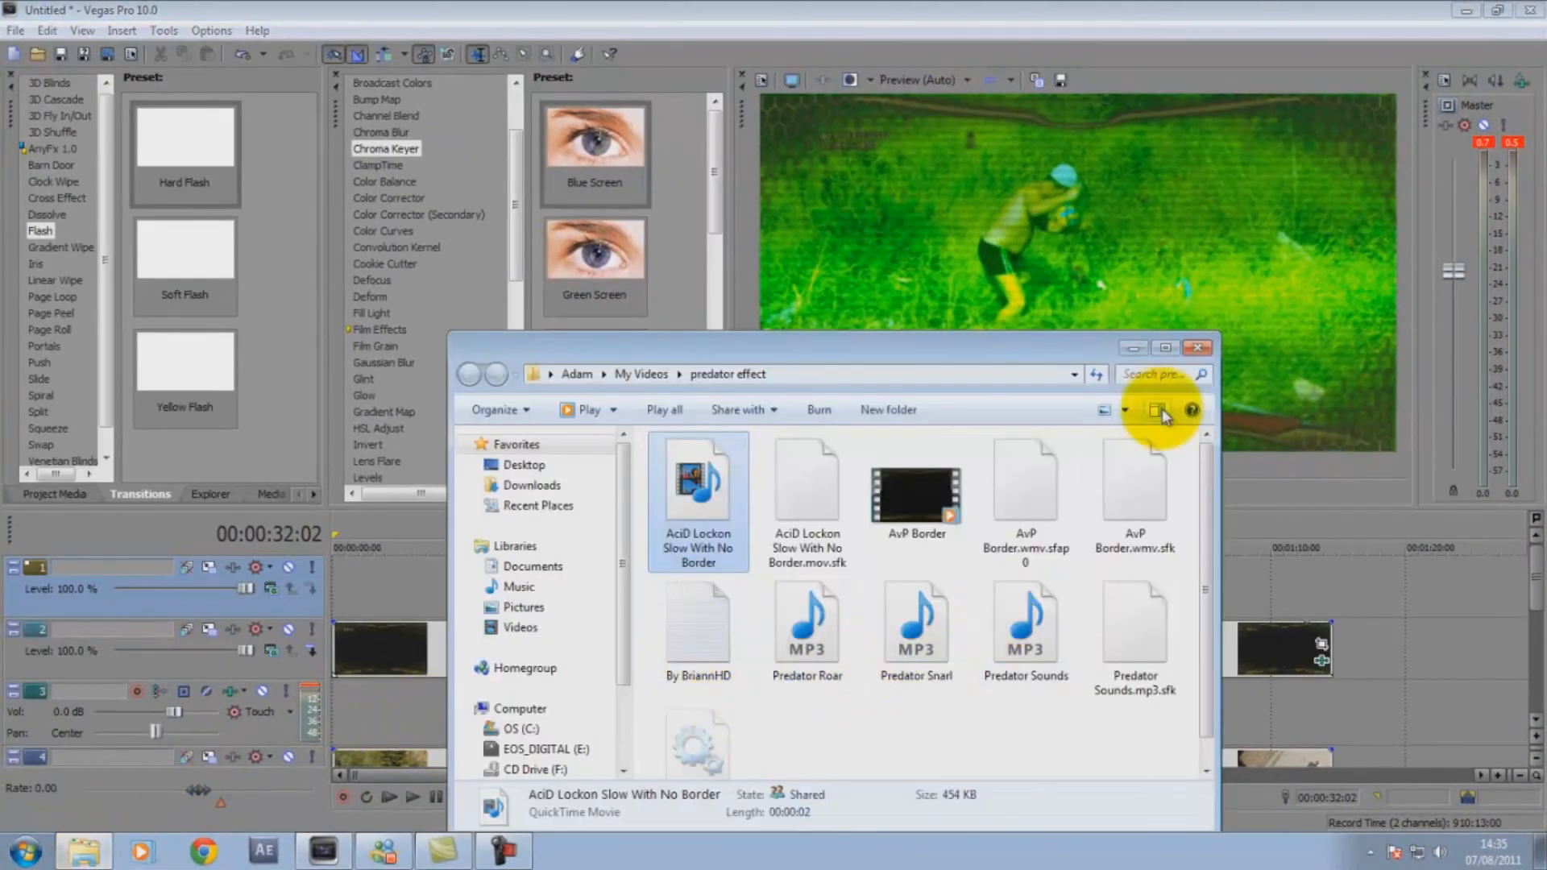
click(1197, 348)
click(650, 580)
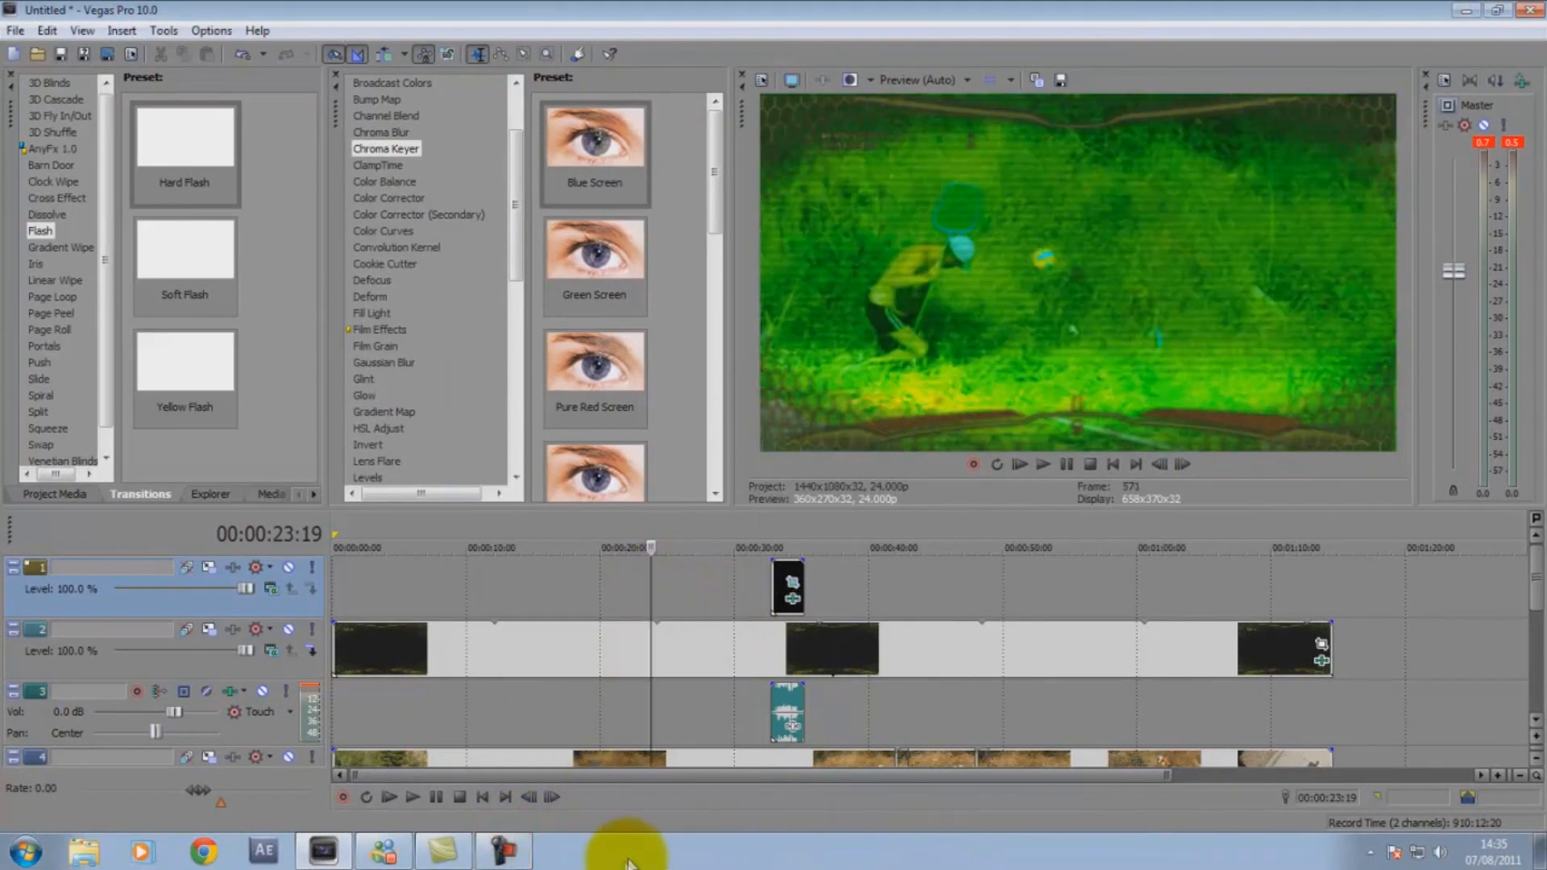
click(517, 850)
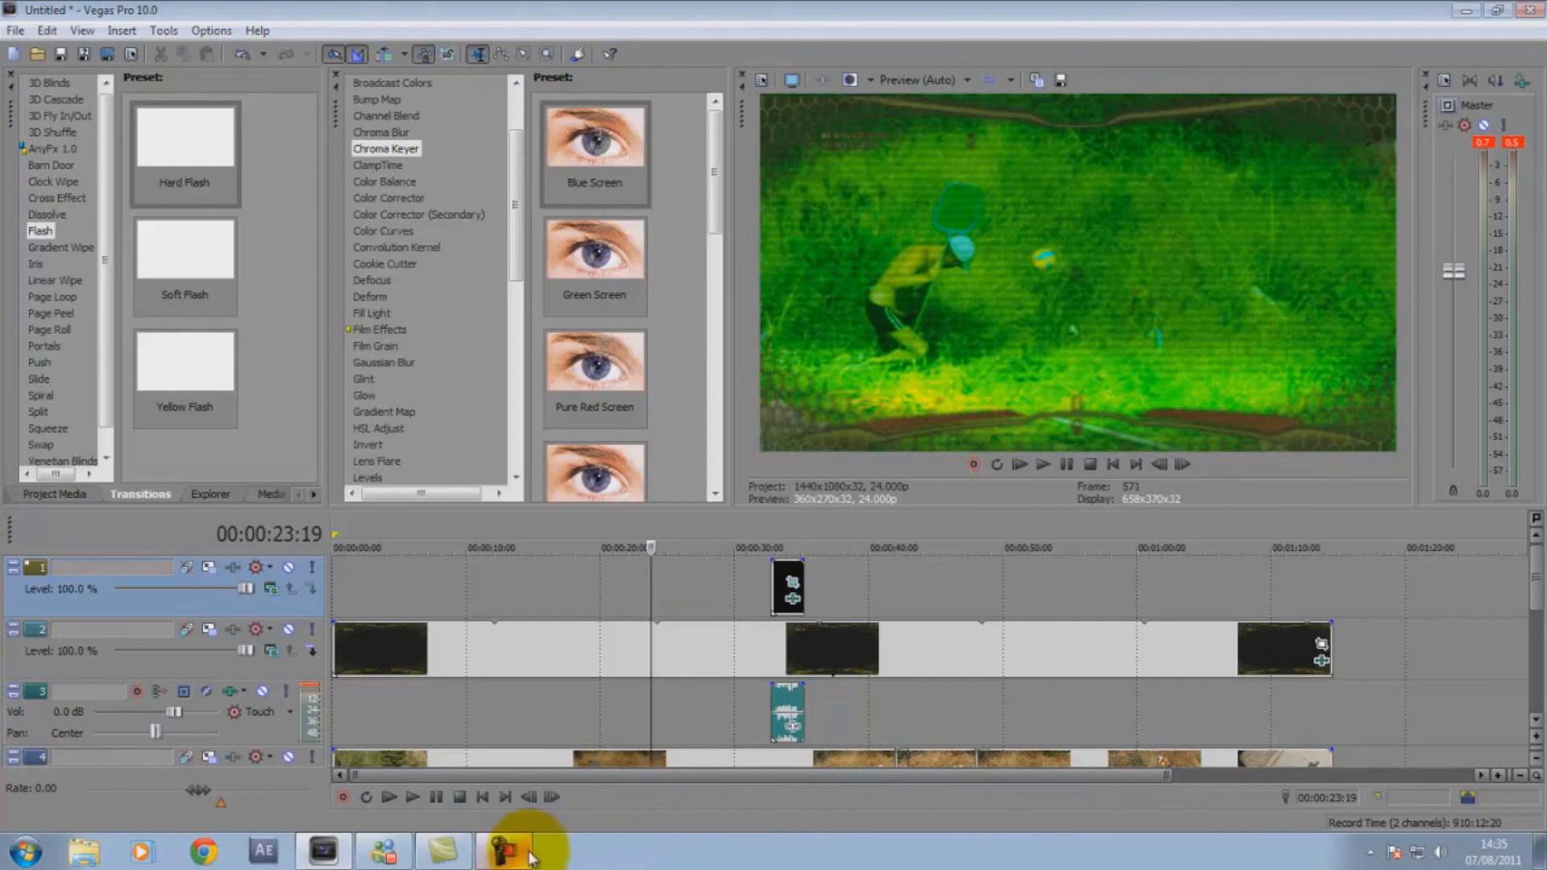